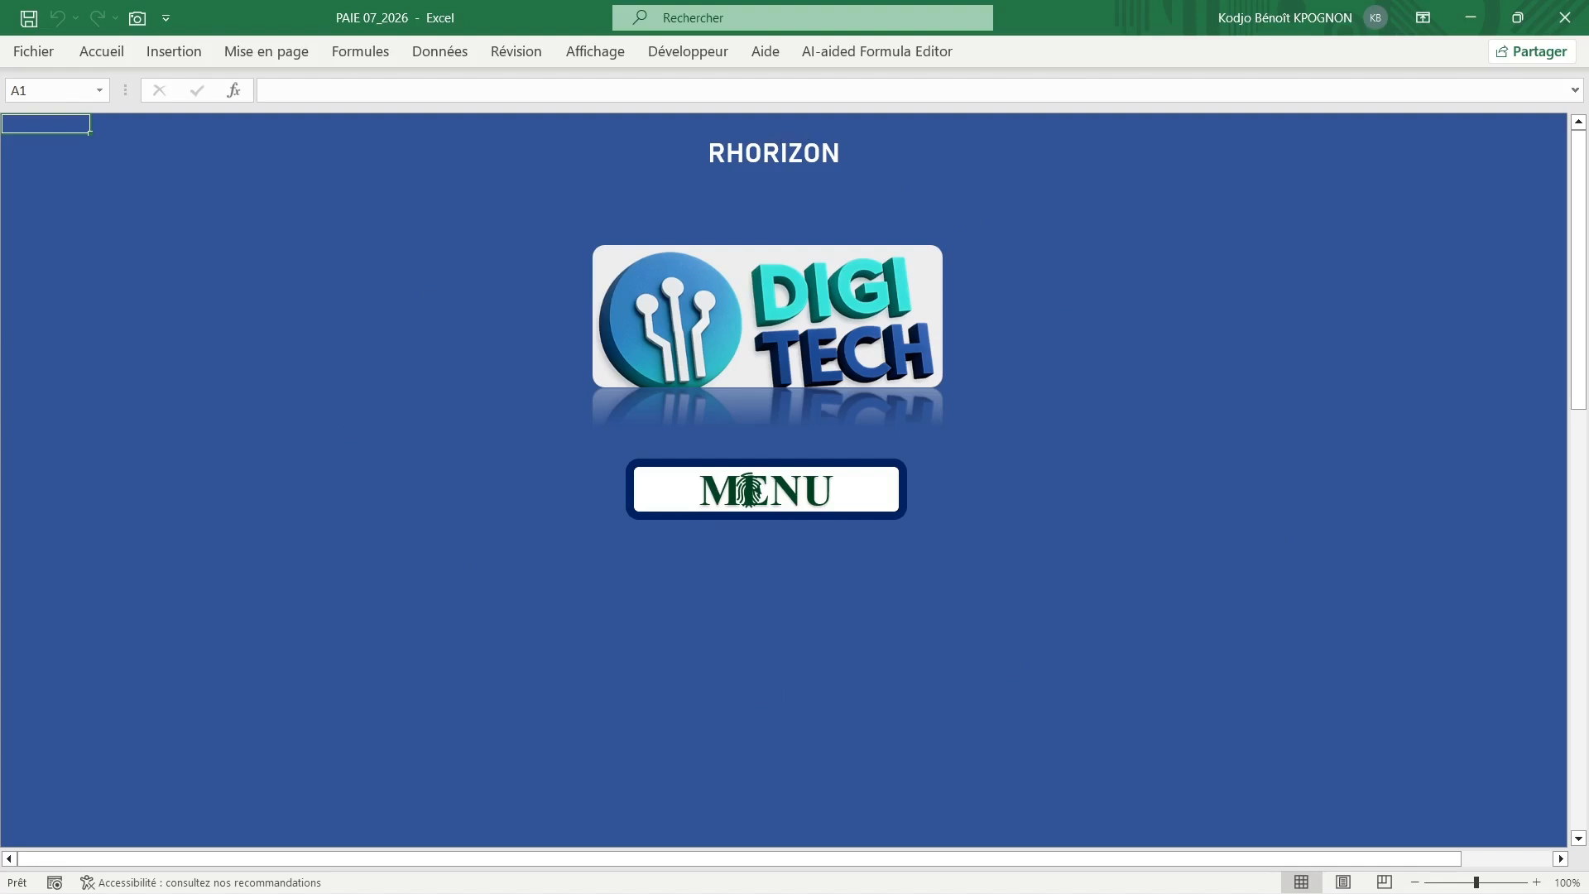
- Look over the home sheet's company title and logo, and open the payroll menu sheet
click(744, 152)
click(1046, 380)
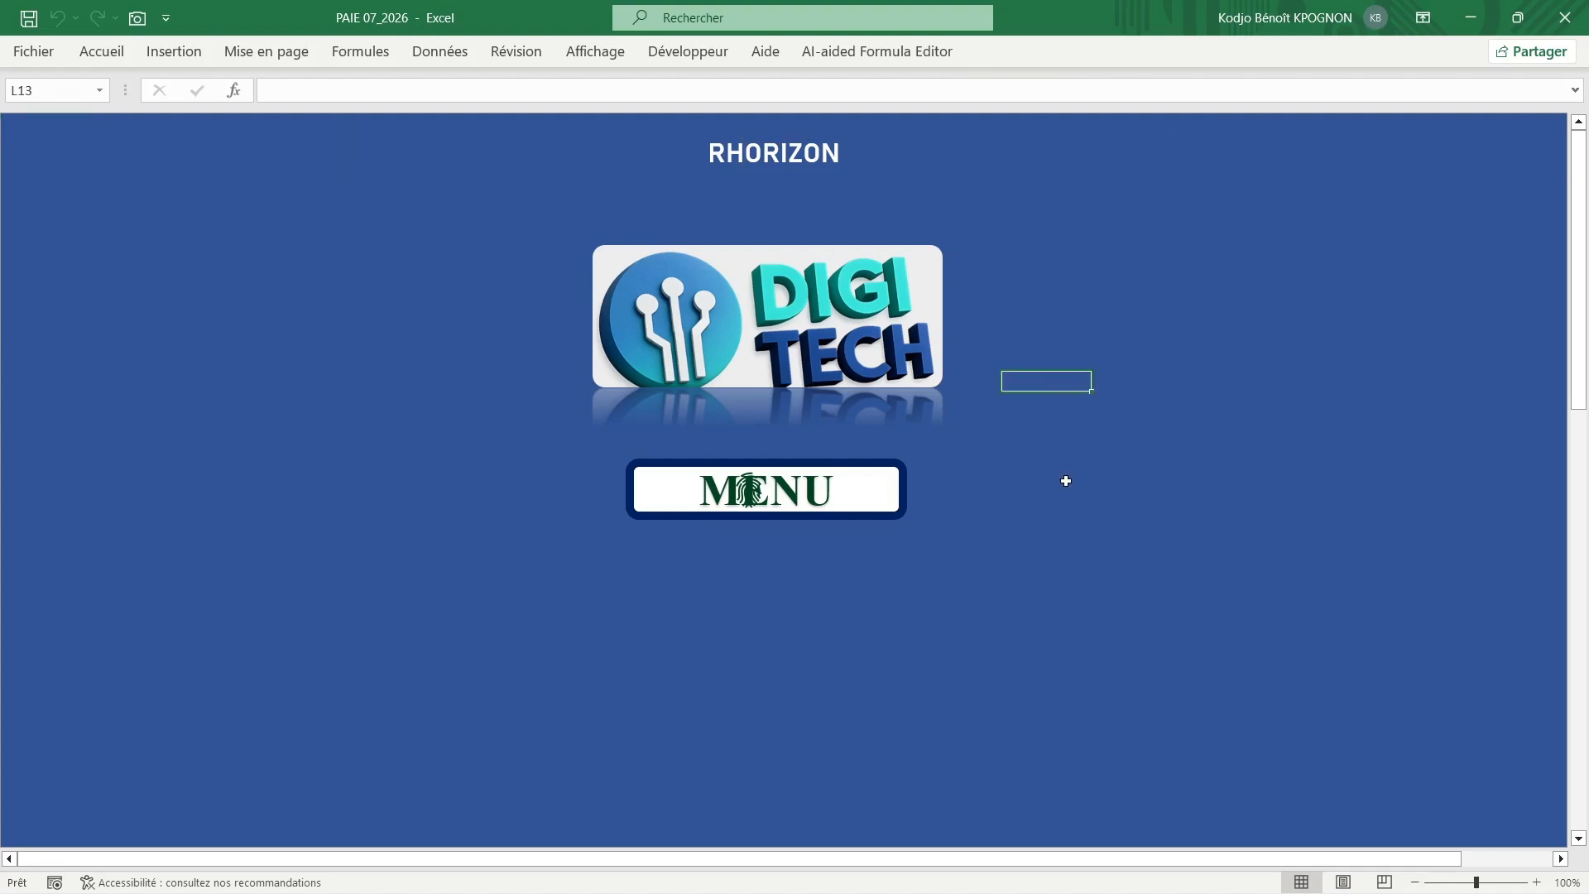
right_click(853, 314)
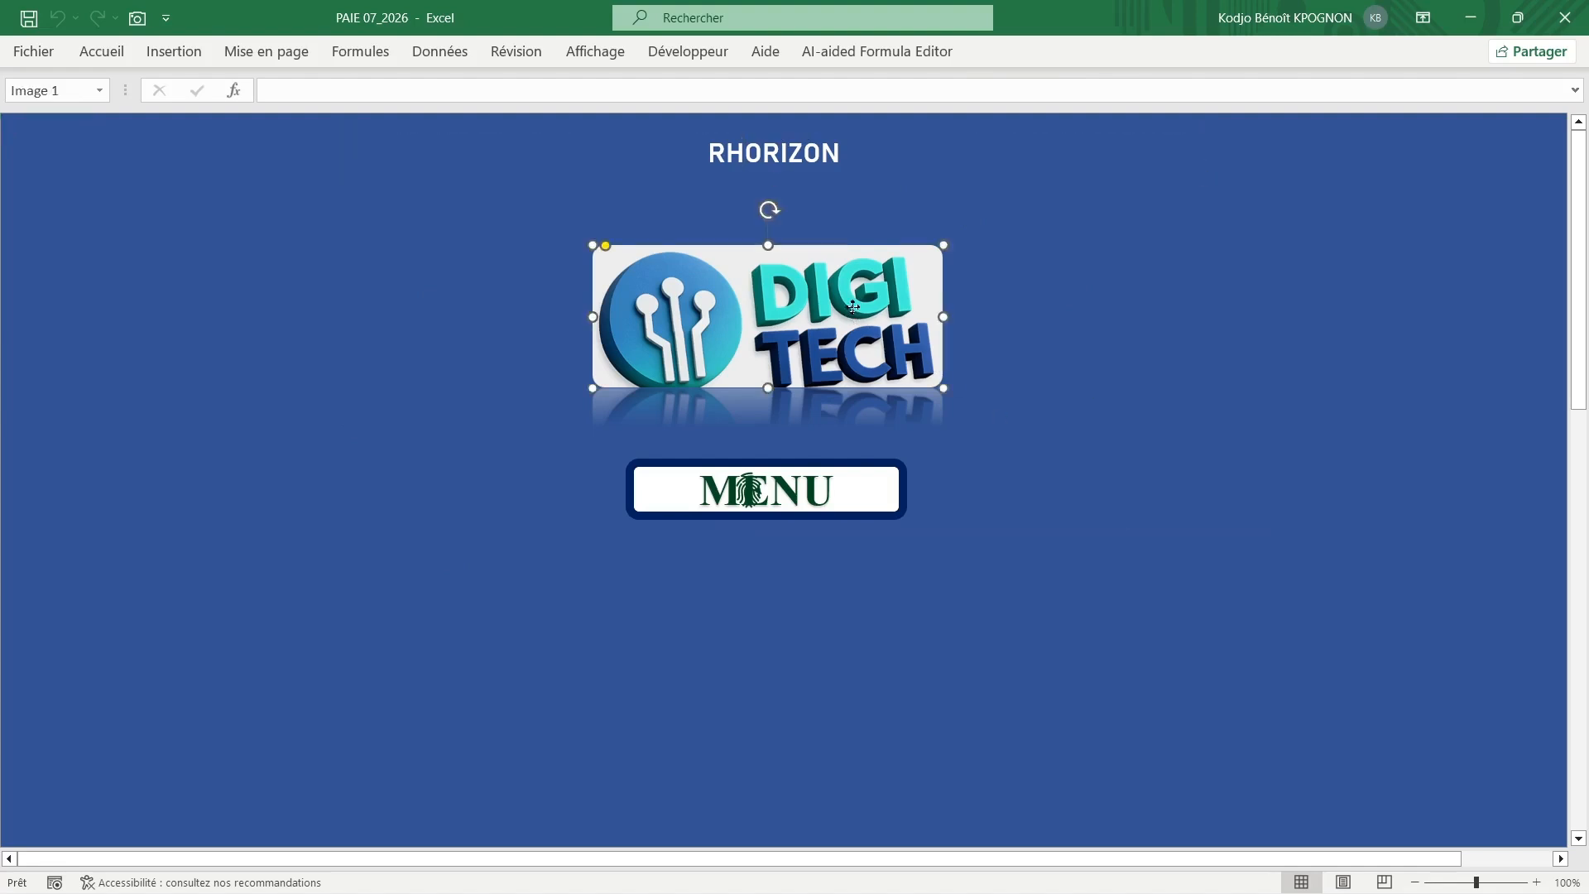
key(Escape)
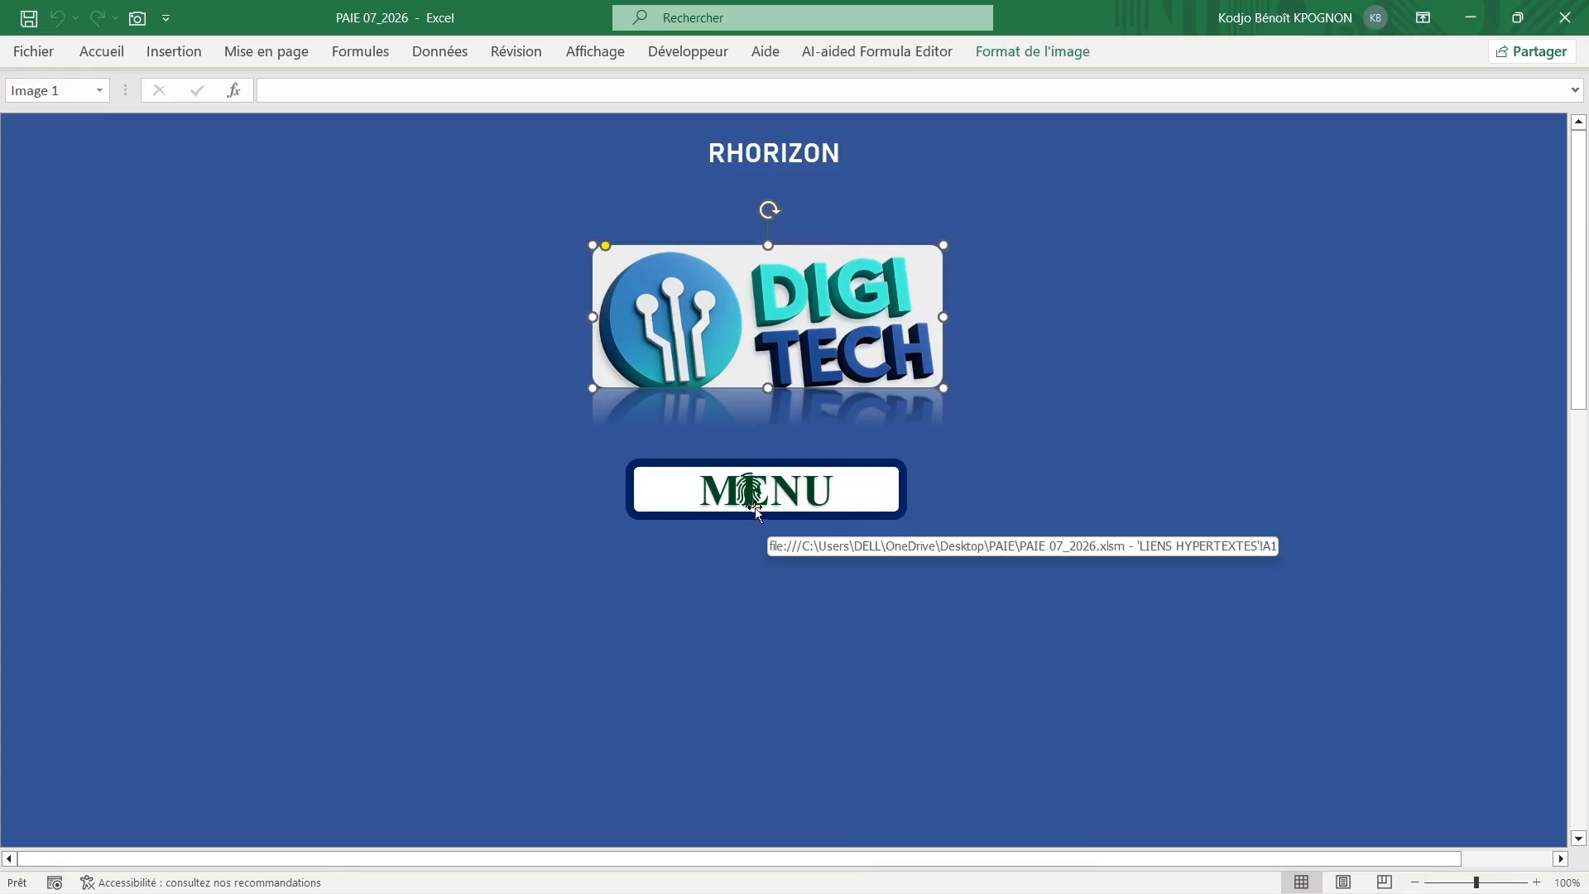
click(760, 626)
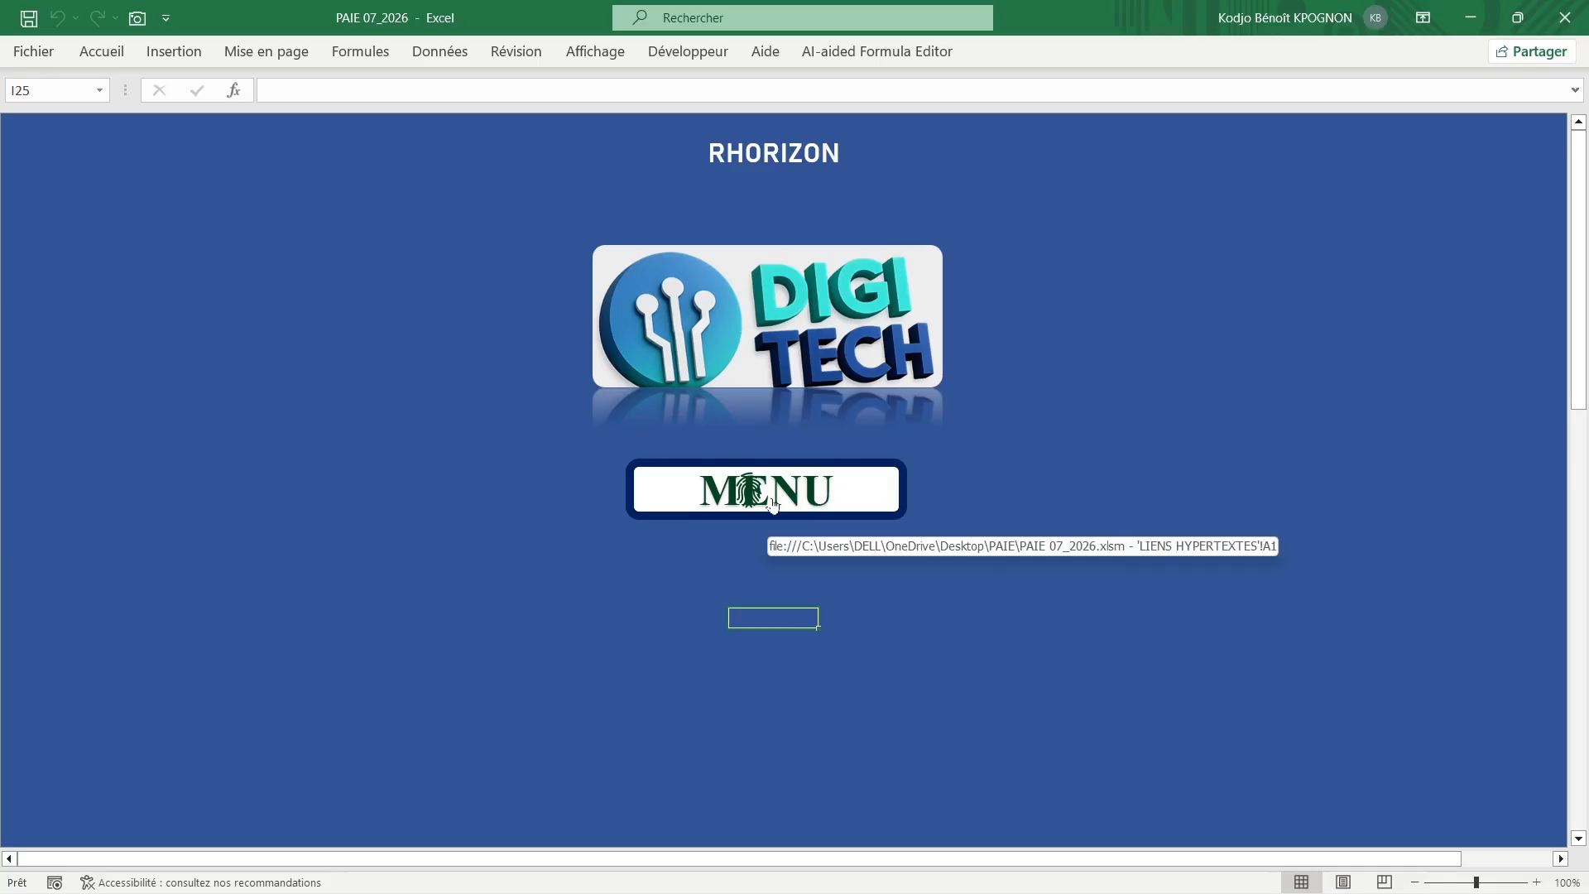
click(699, 514)
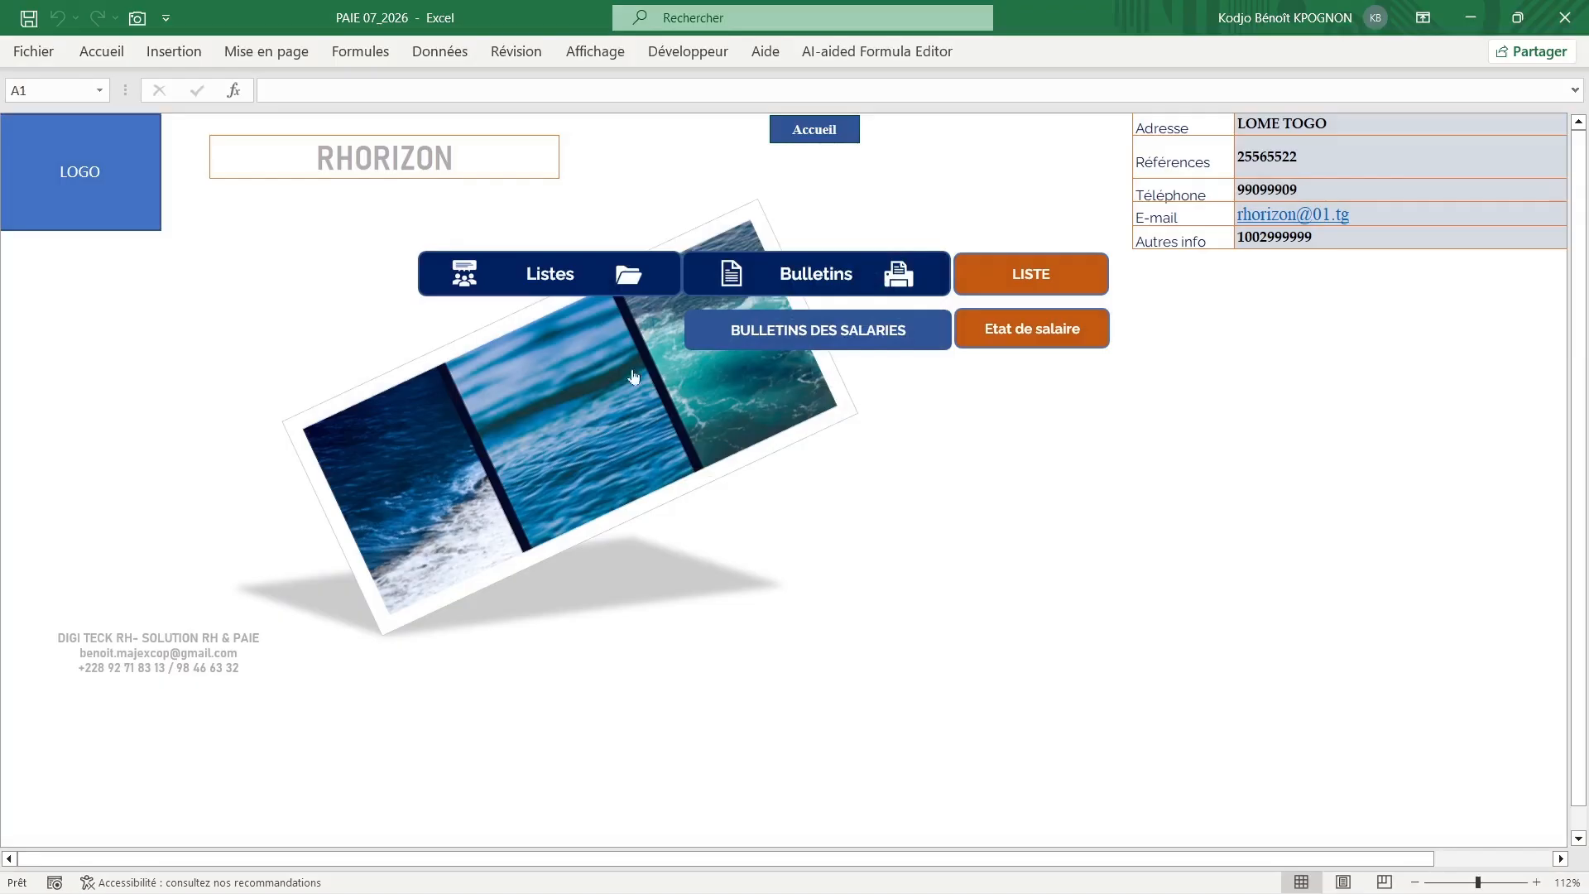
- Inspect the company name cell and the logo placeholder on the menu sheet, and return to the home sheet
click(342, 163)
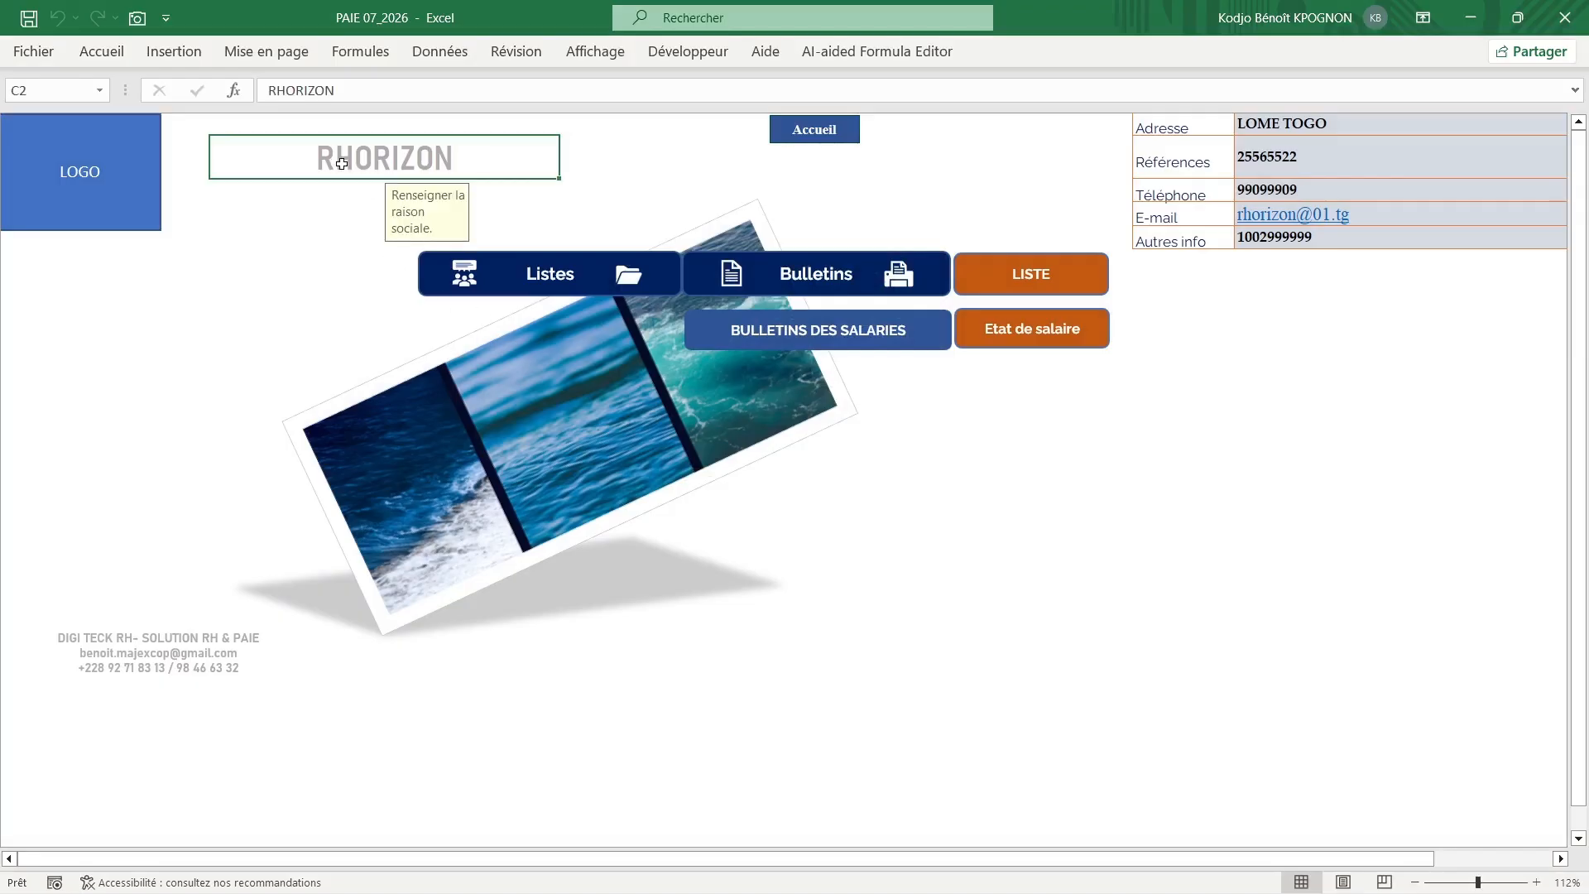
key(F2)
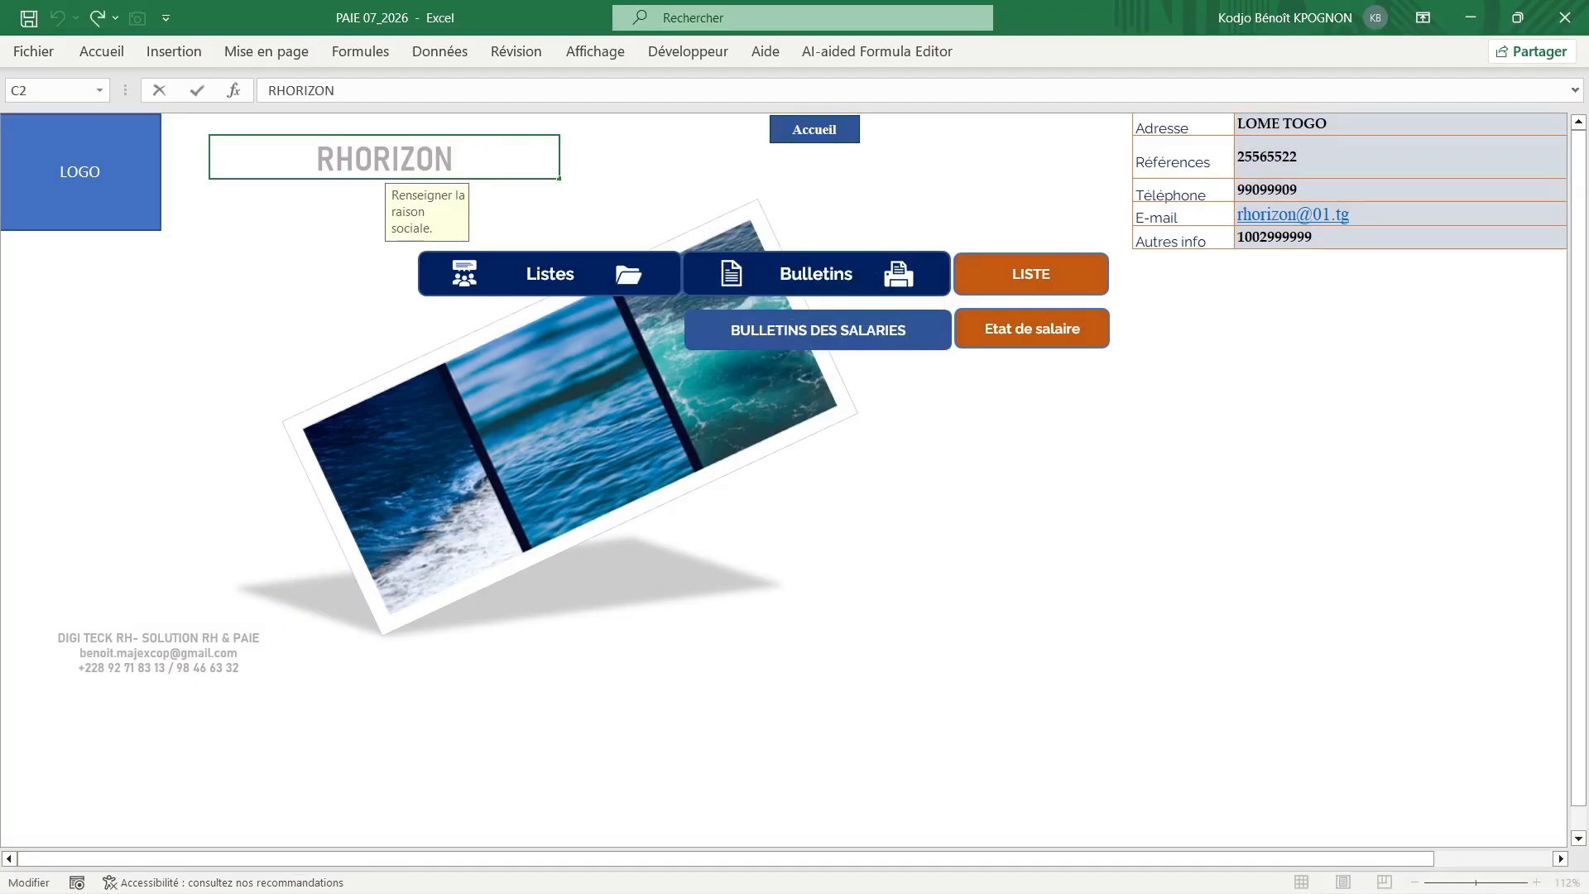
drag(316, 157, 454, 157)
click(894, 534)
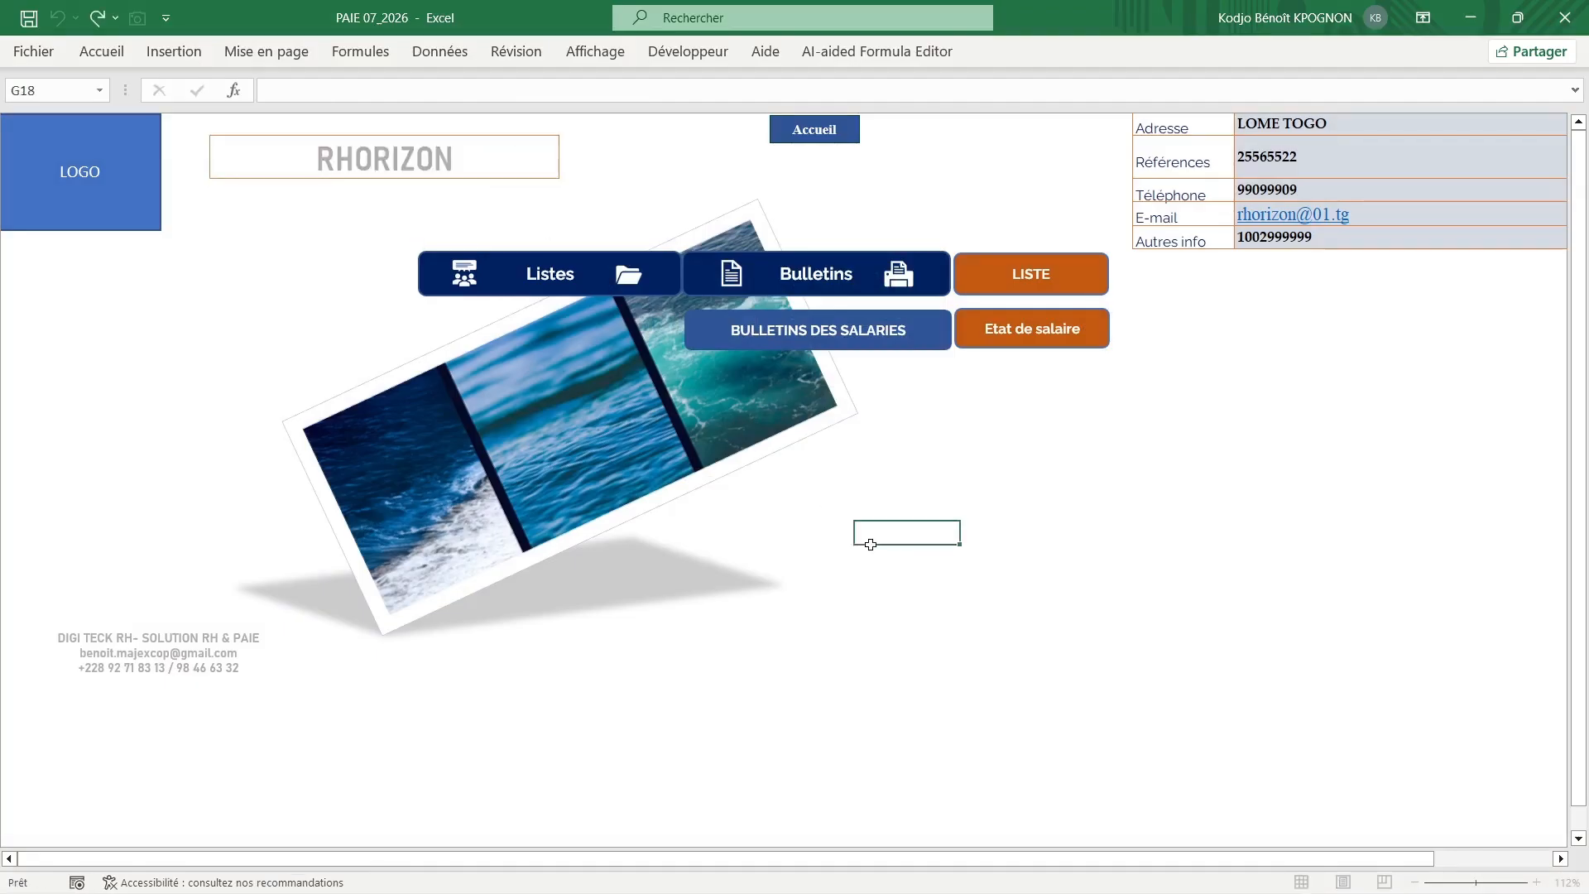
click(119, 185)
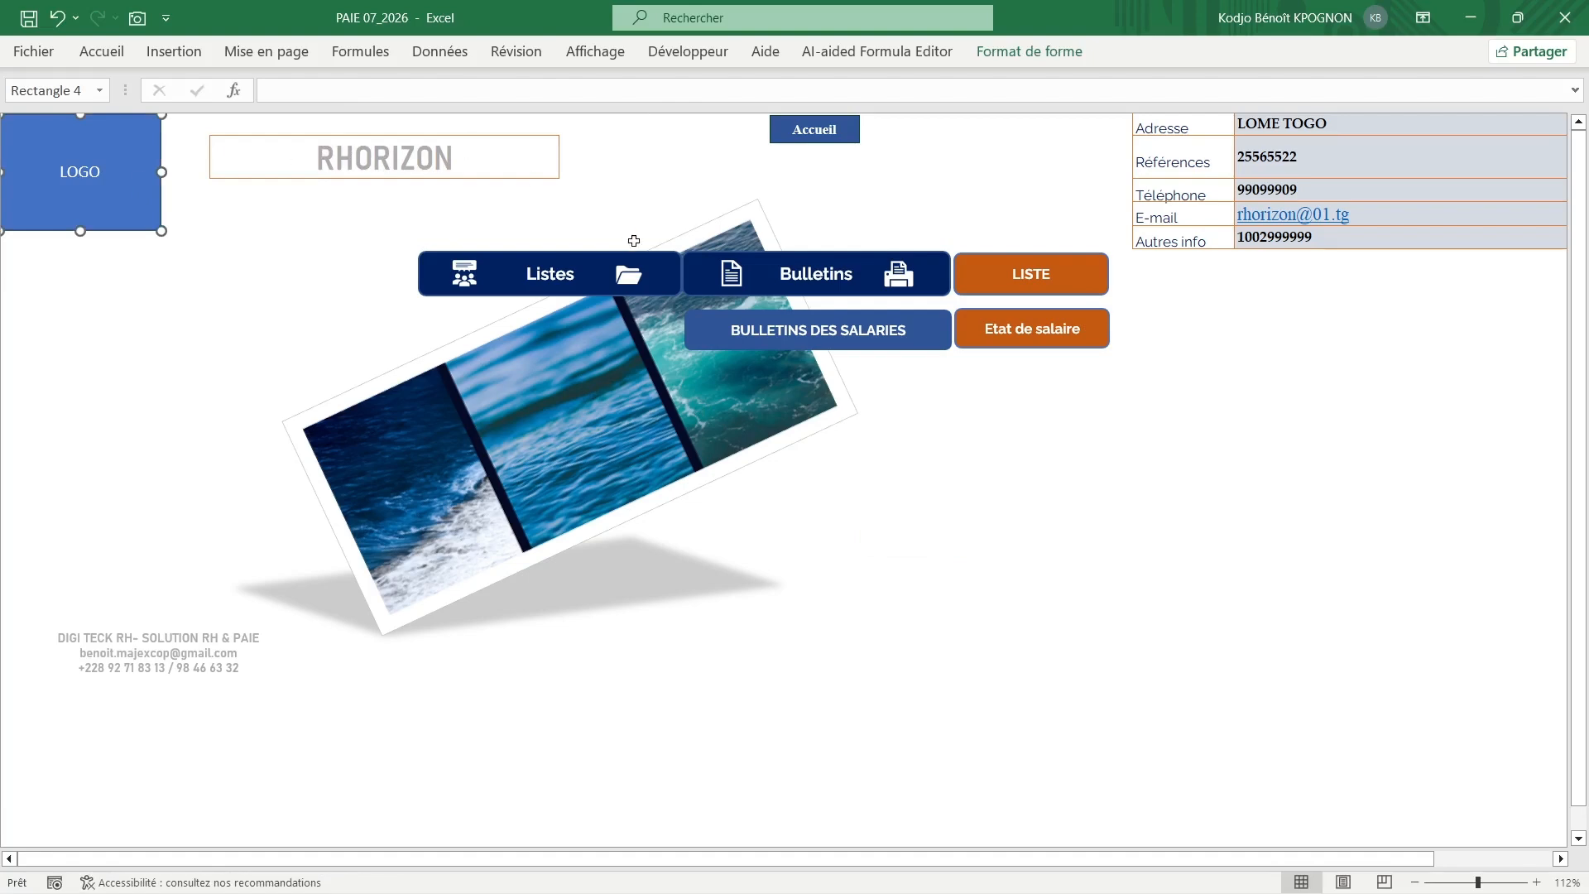
click(814, 130)
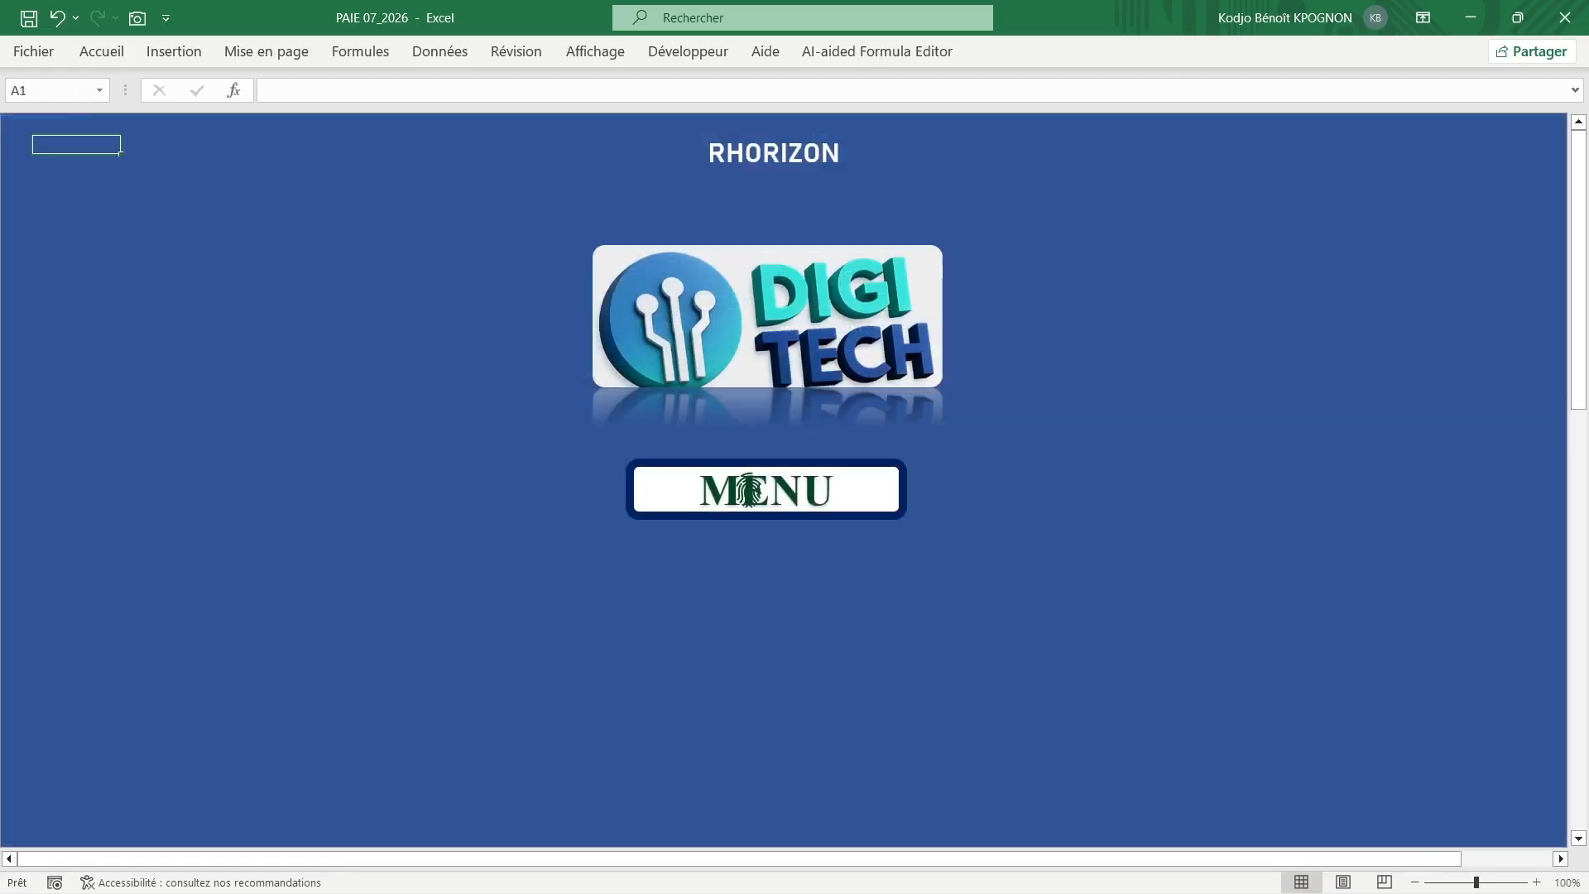
- Reopen the menu sheet and show the entries under Listes and Bulletins
click(799, 485)
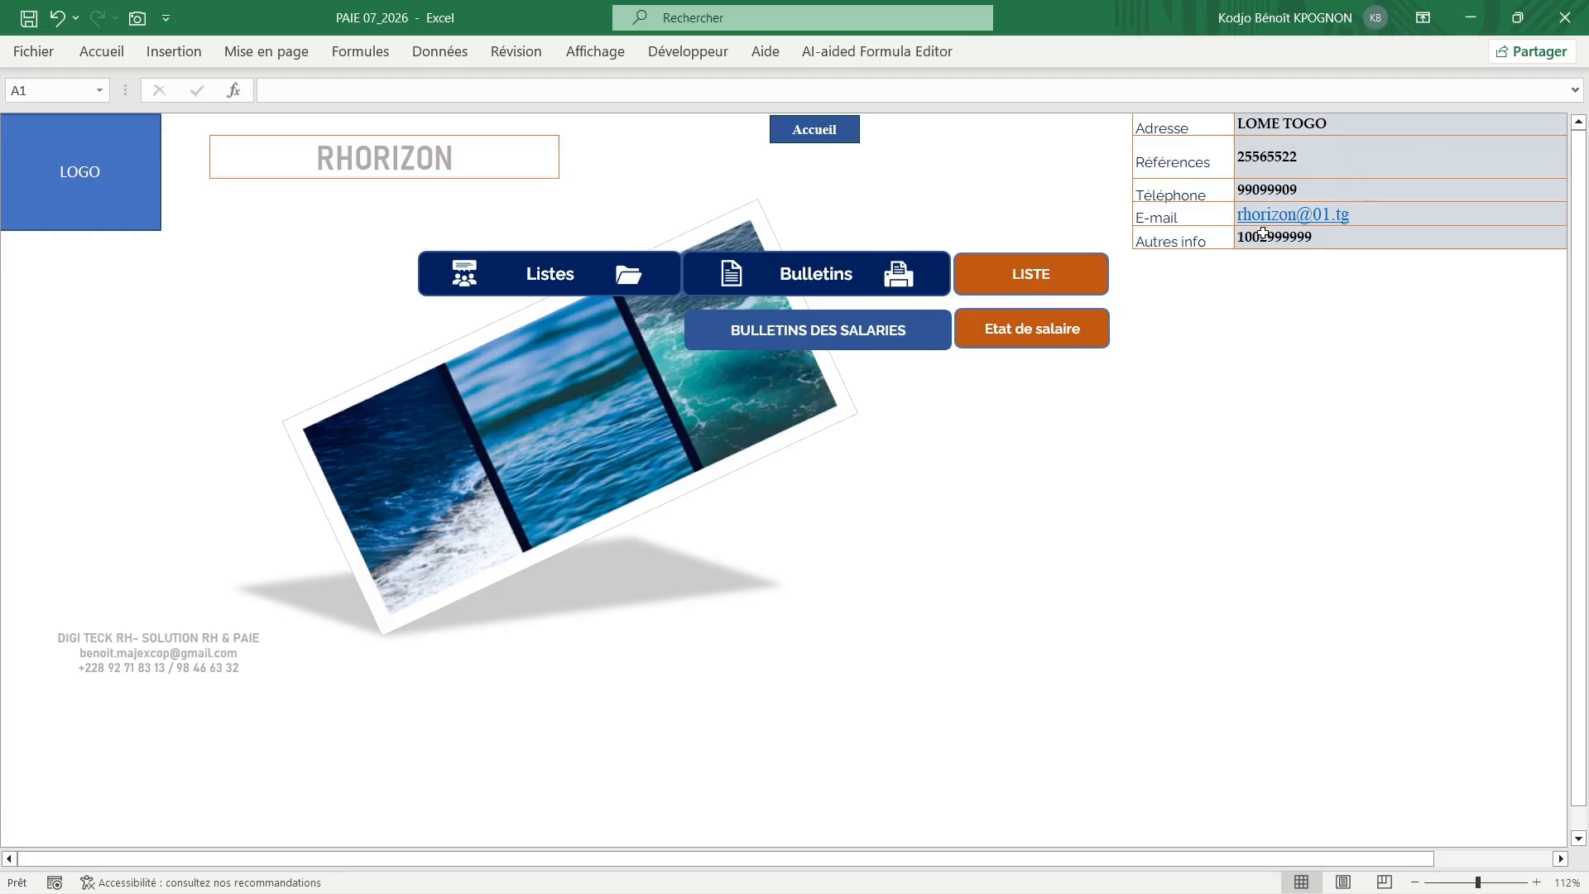
click(1368, 239)
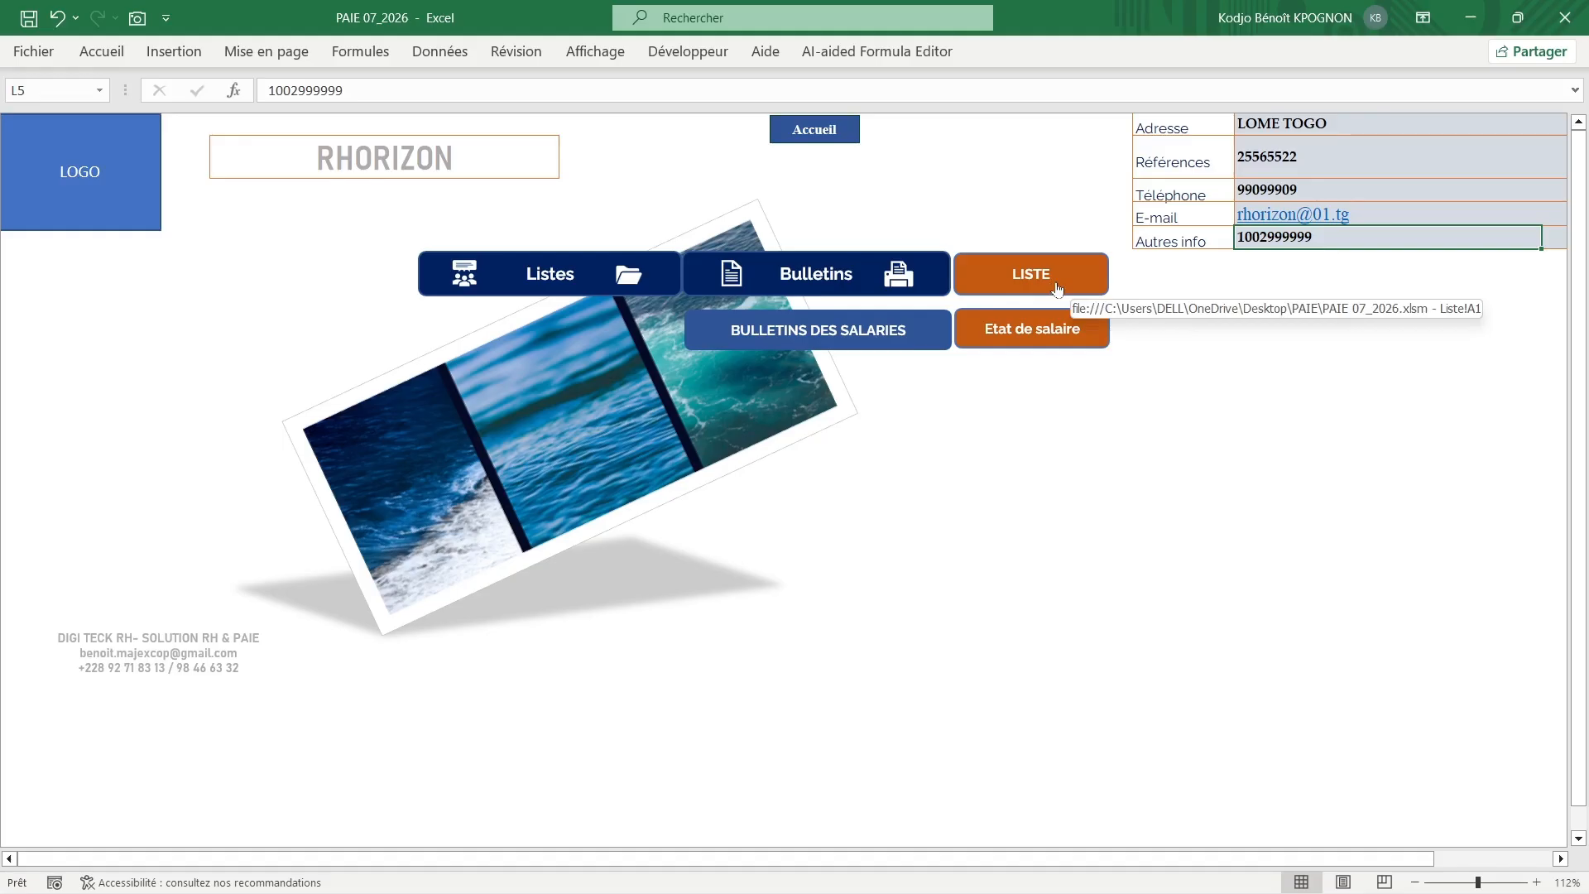
click(541, 279)
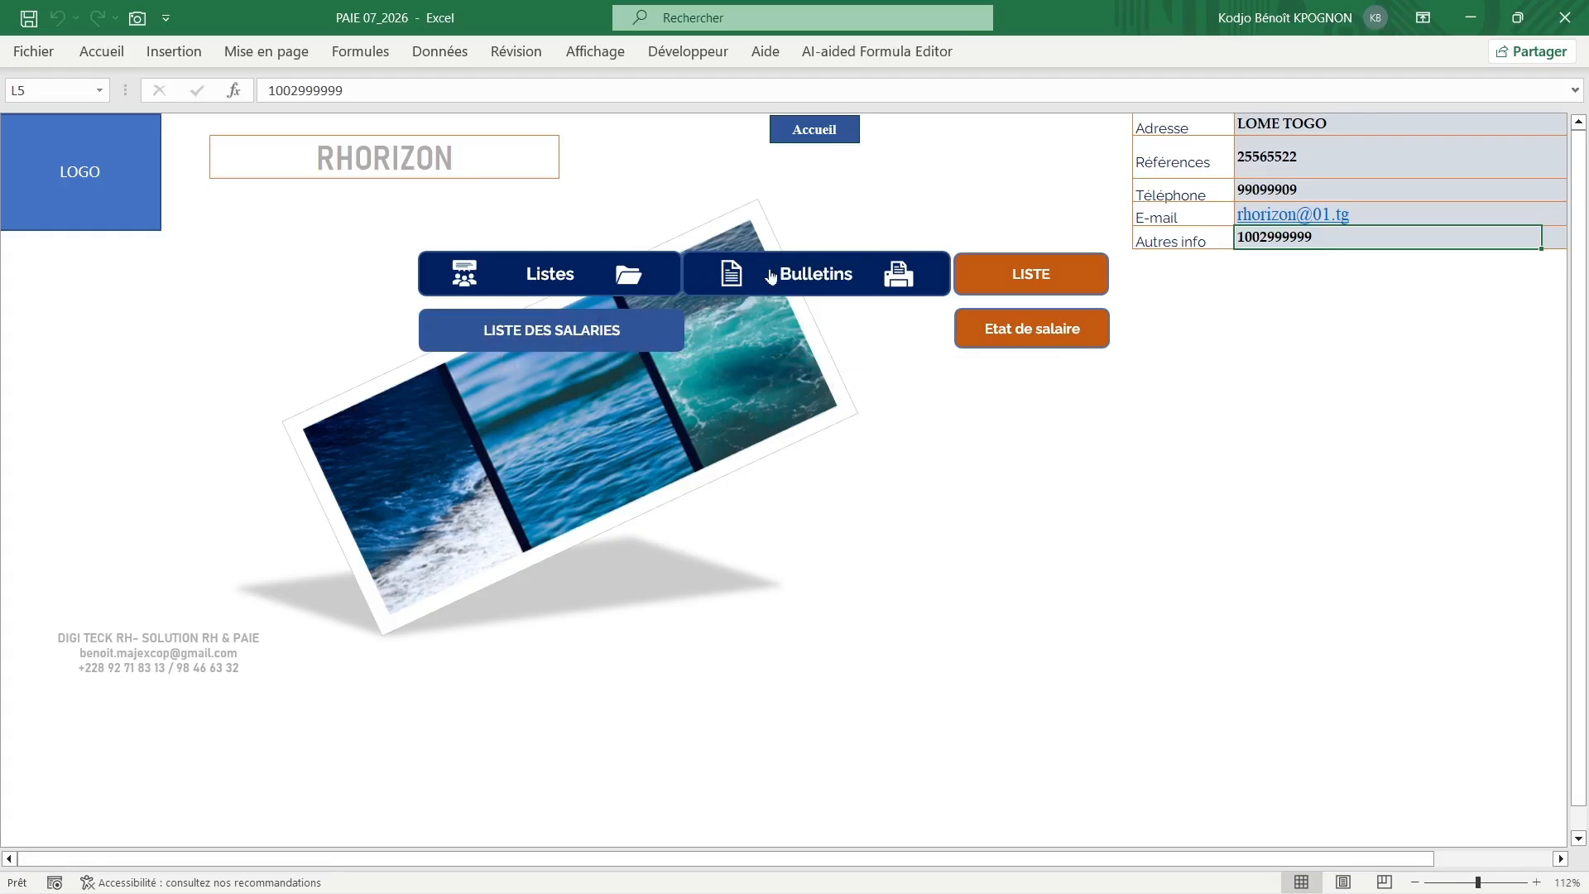
click(739, 275)
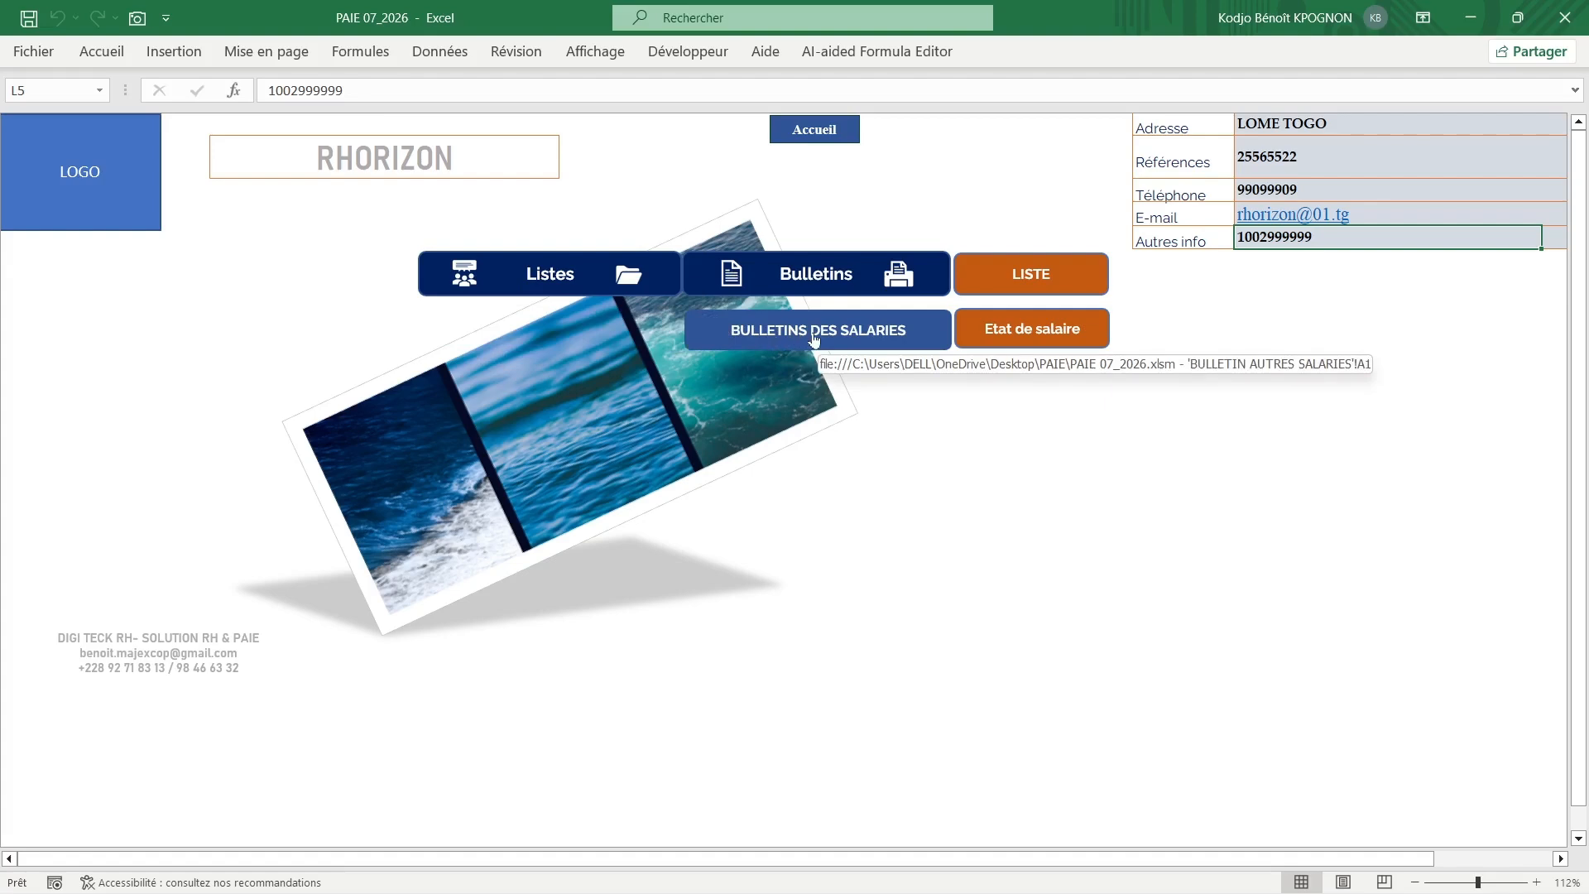
- View the department and pay period tables on the LISTE sheet, and return to the menu sheet through the home sheet
click(1039, 281)
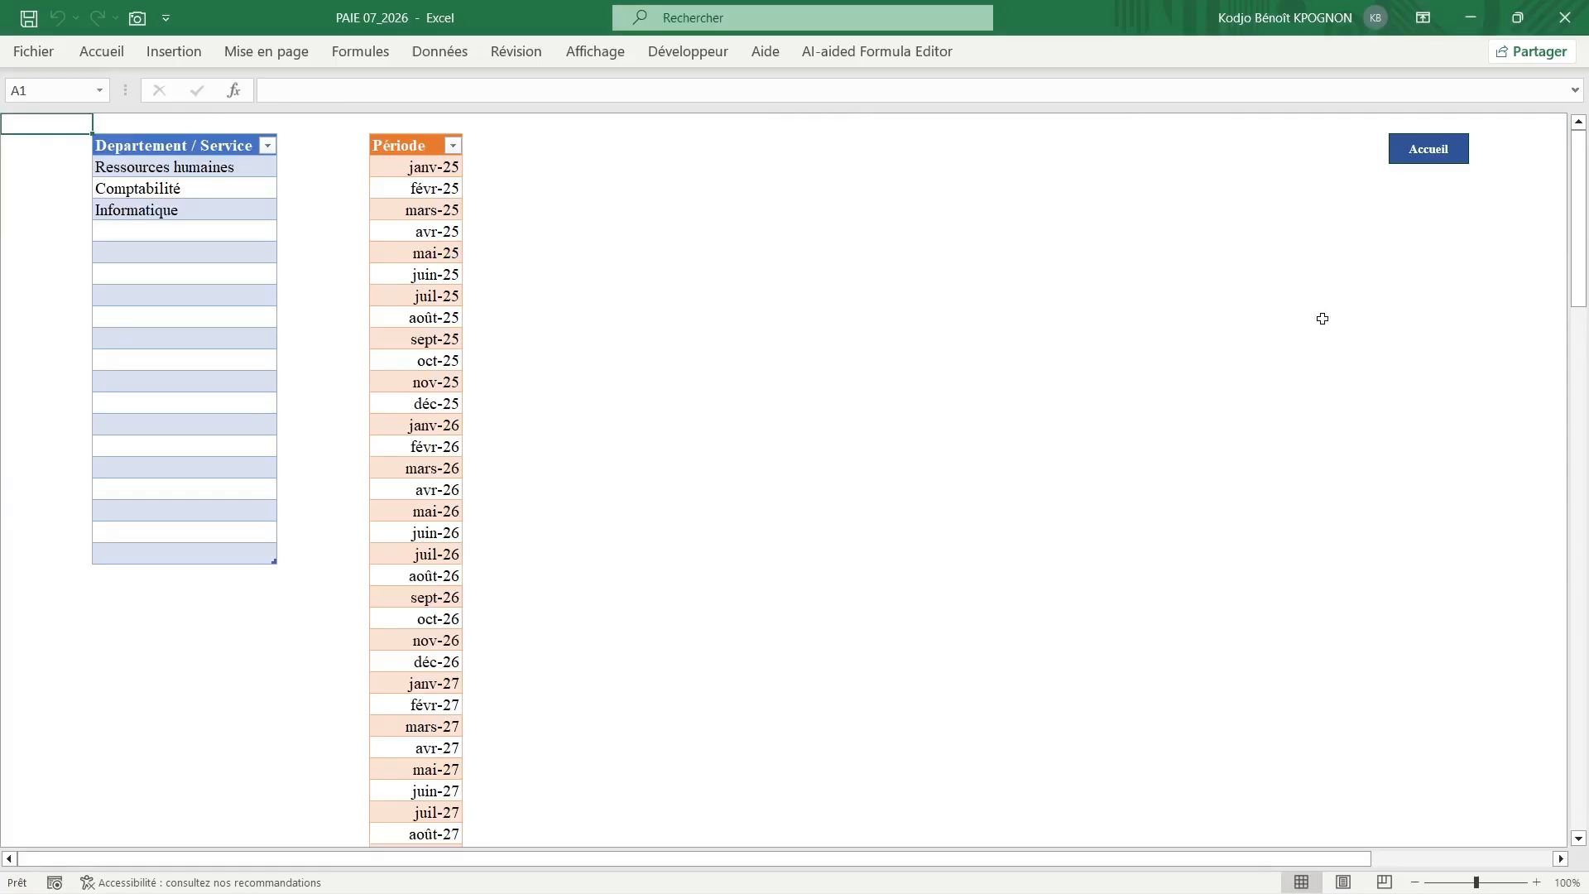
click(1420, 155)
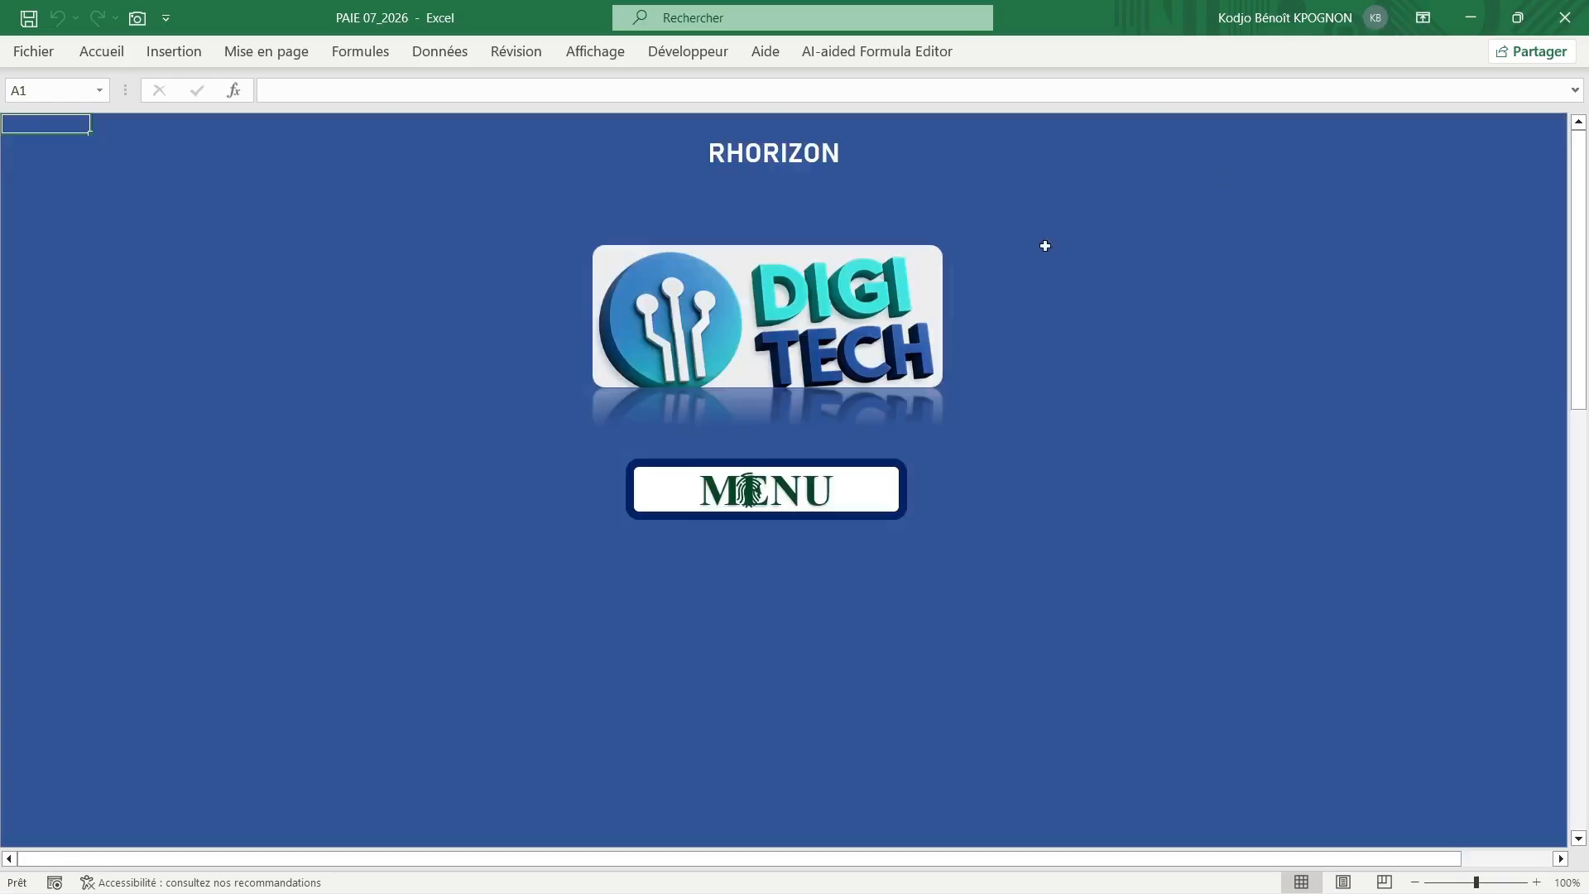
click(788, 497)
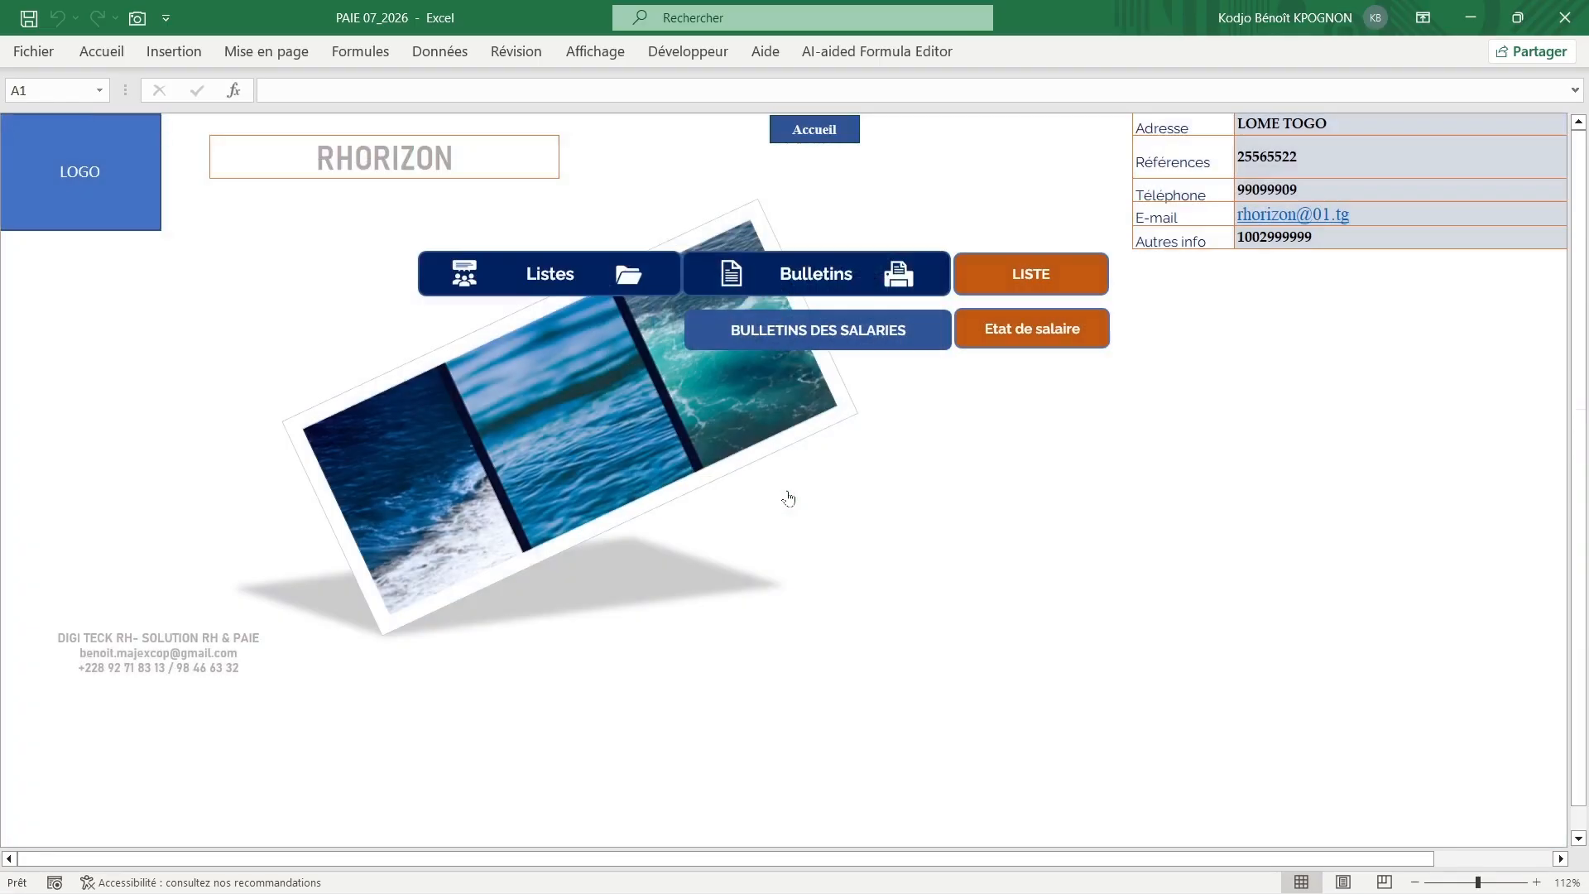
- Look through the monthly salary statement (Etat de salaire), and return to the menu sheet through the home sheet
click(1012, 342)
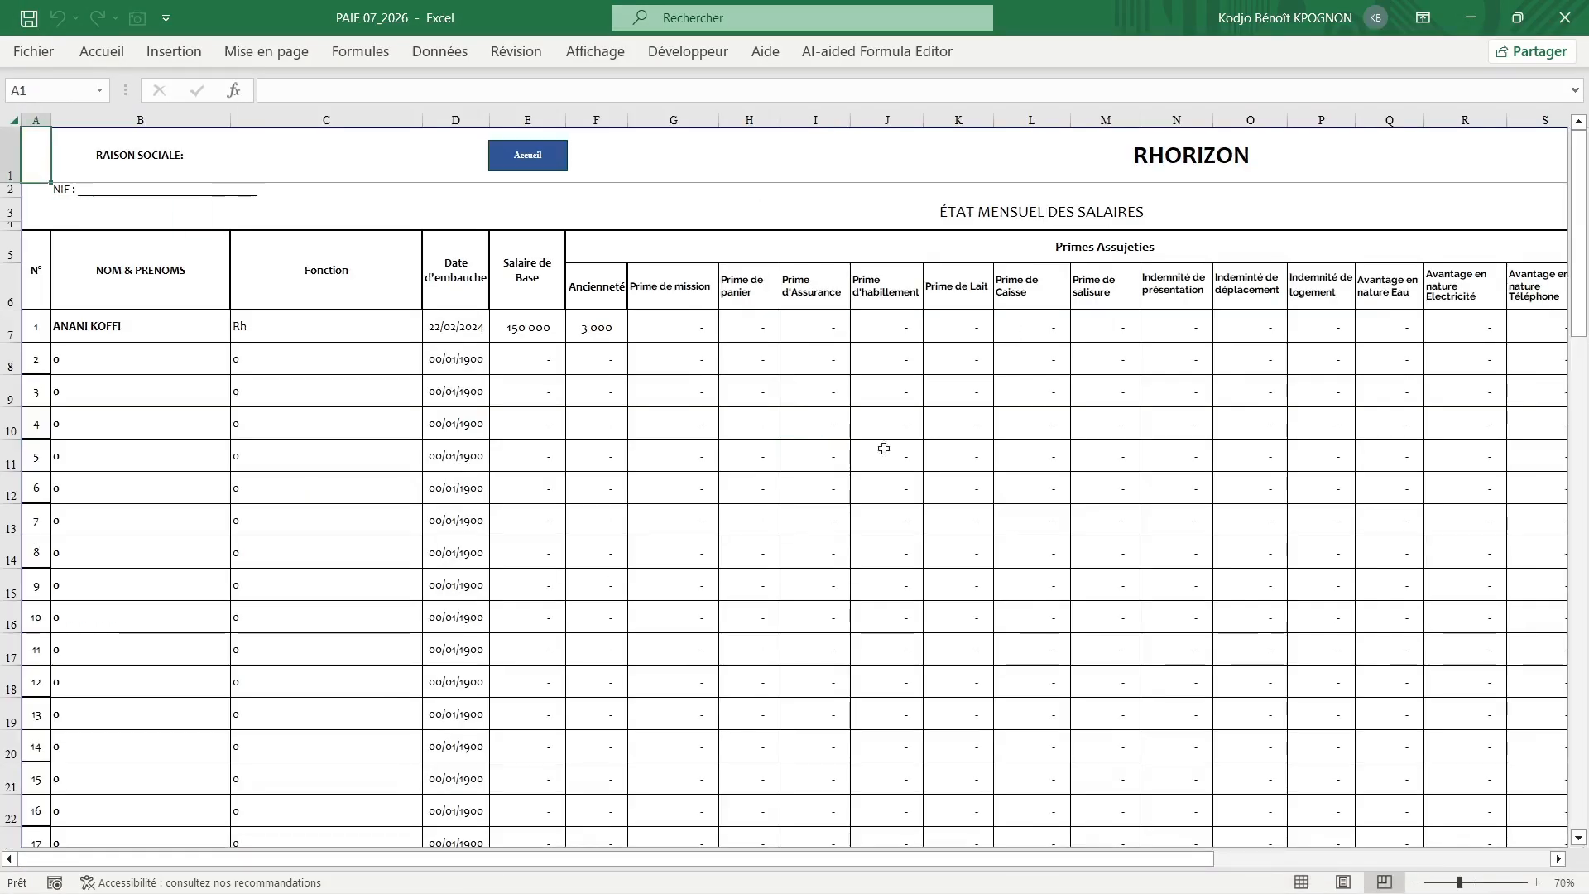
scroll(856, 605, down, 13)
scroll(856, 604, up, 15)
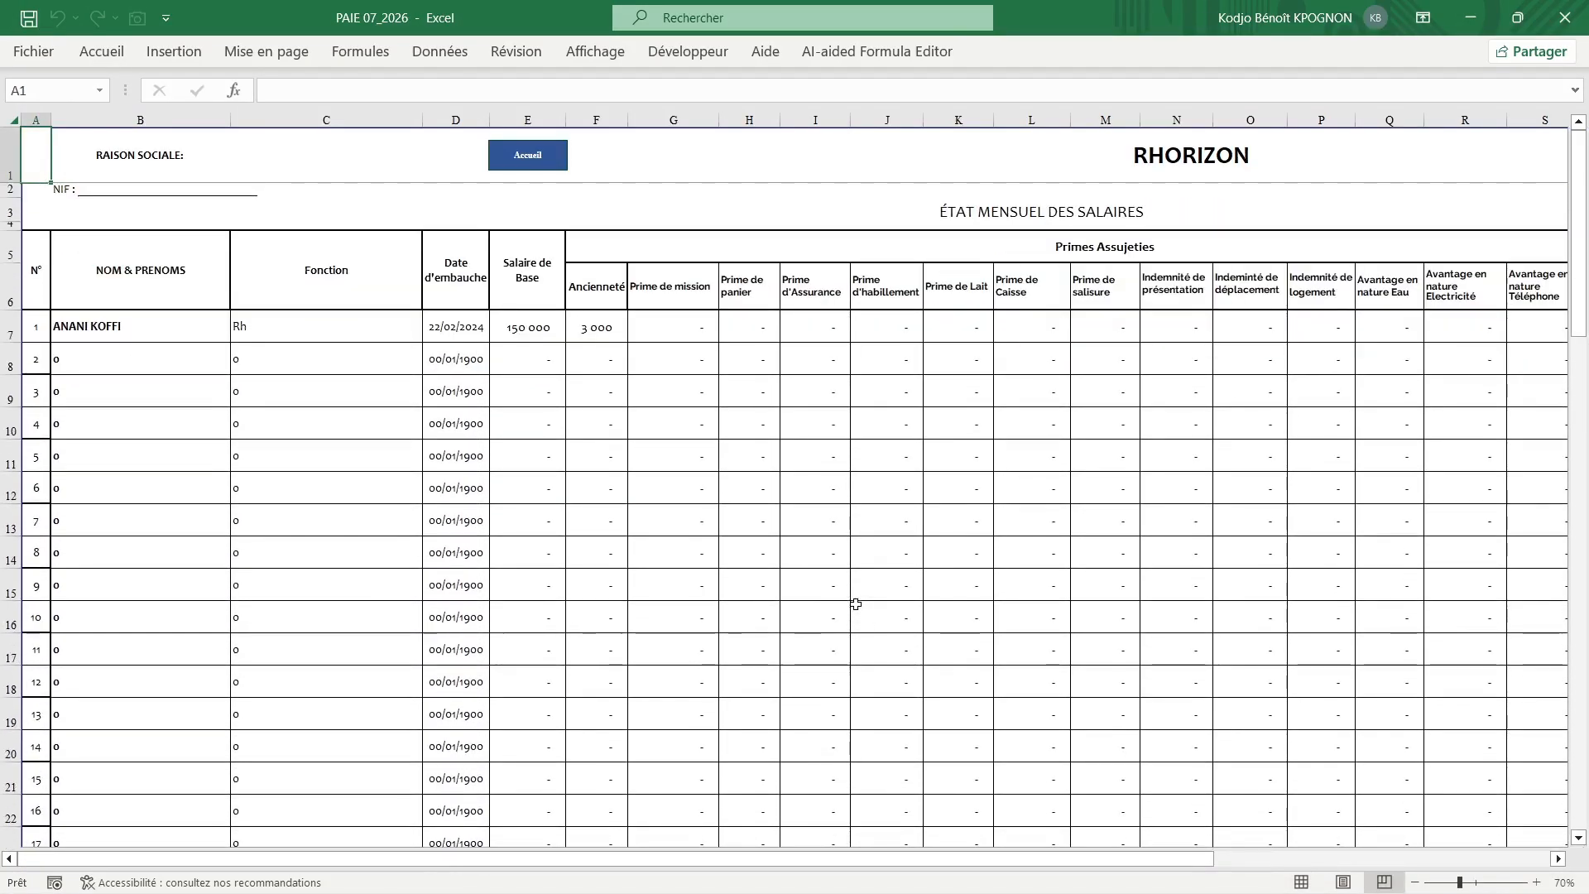
click(534, 171)
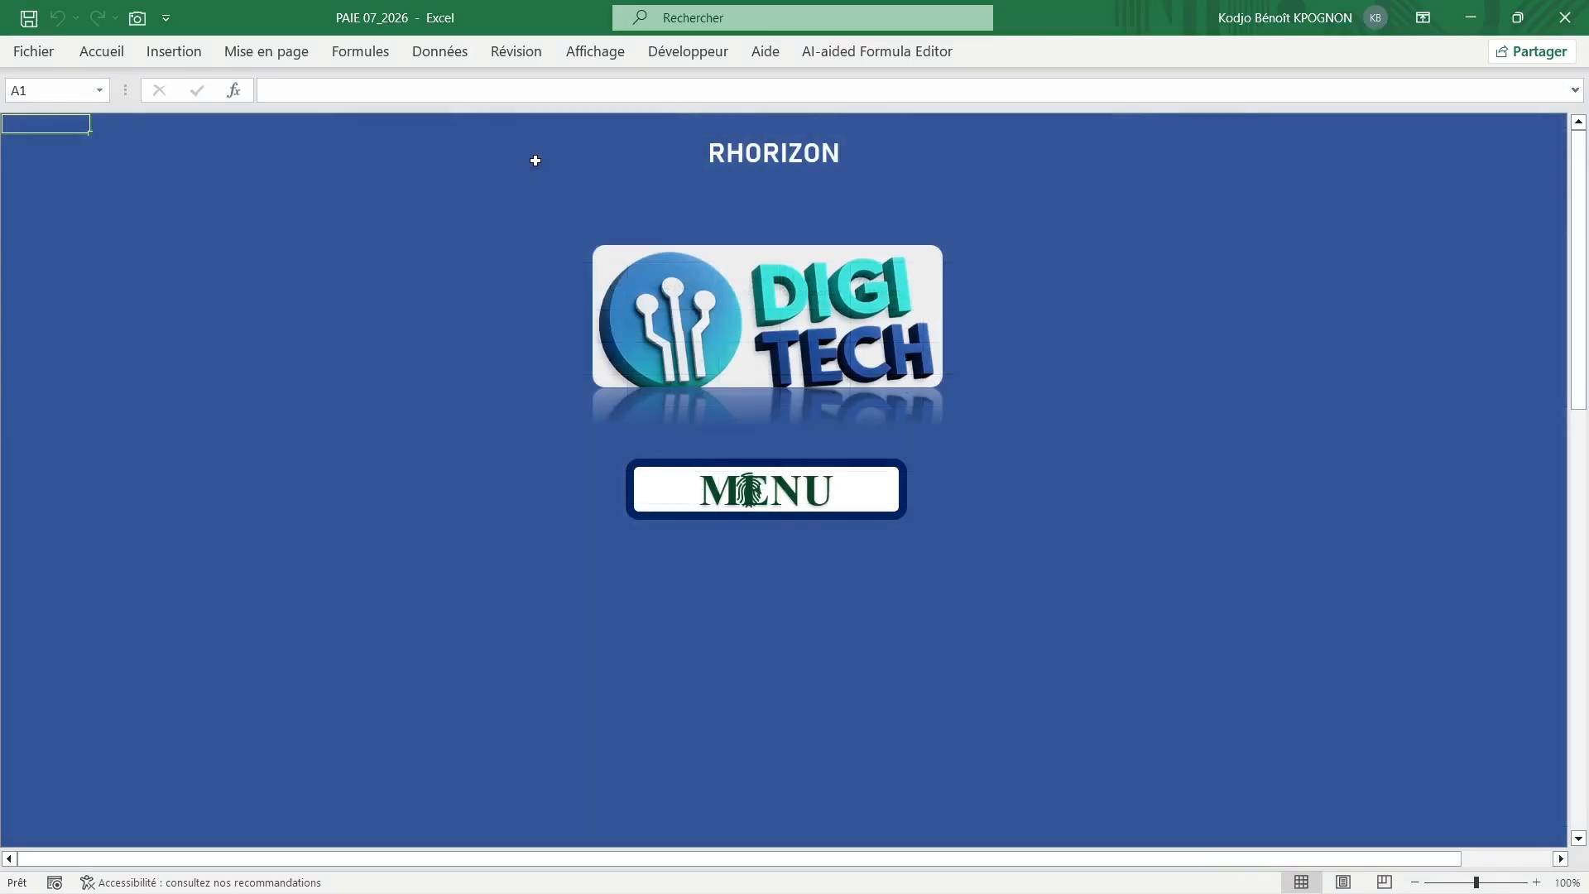
click(784, 496)
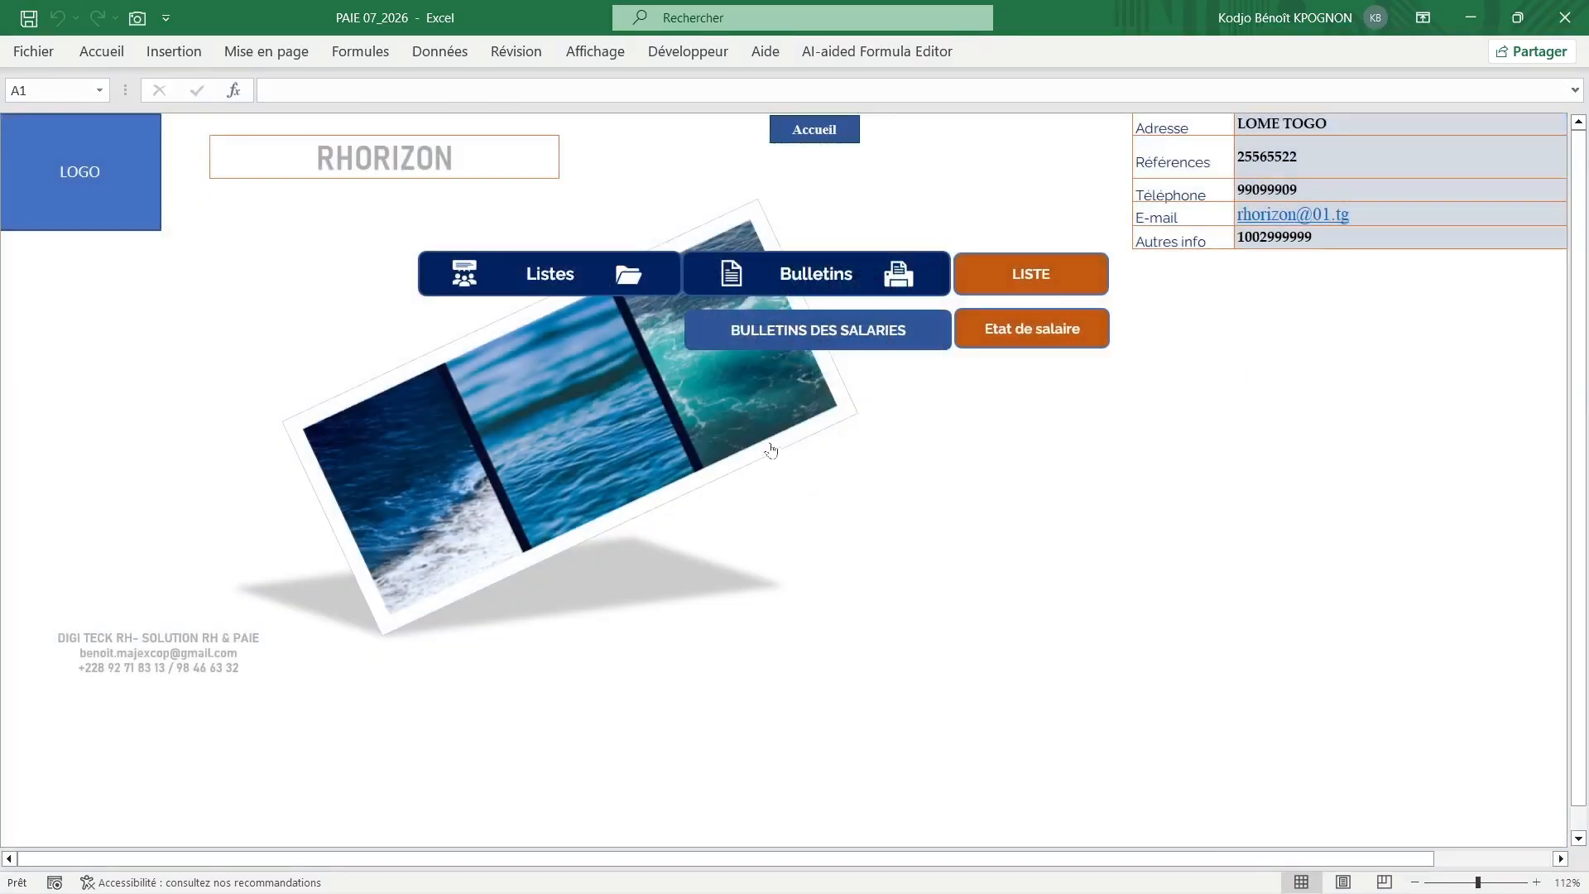
- Open the list of employees (LISTE DES SALARIES) and look through its rows
click(545, 280)
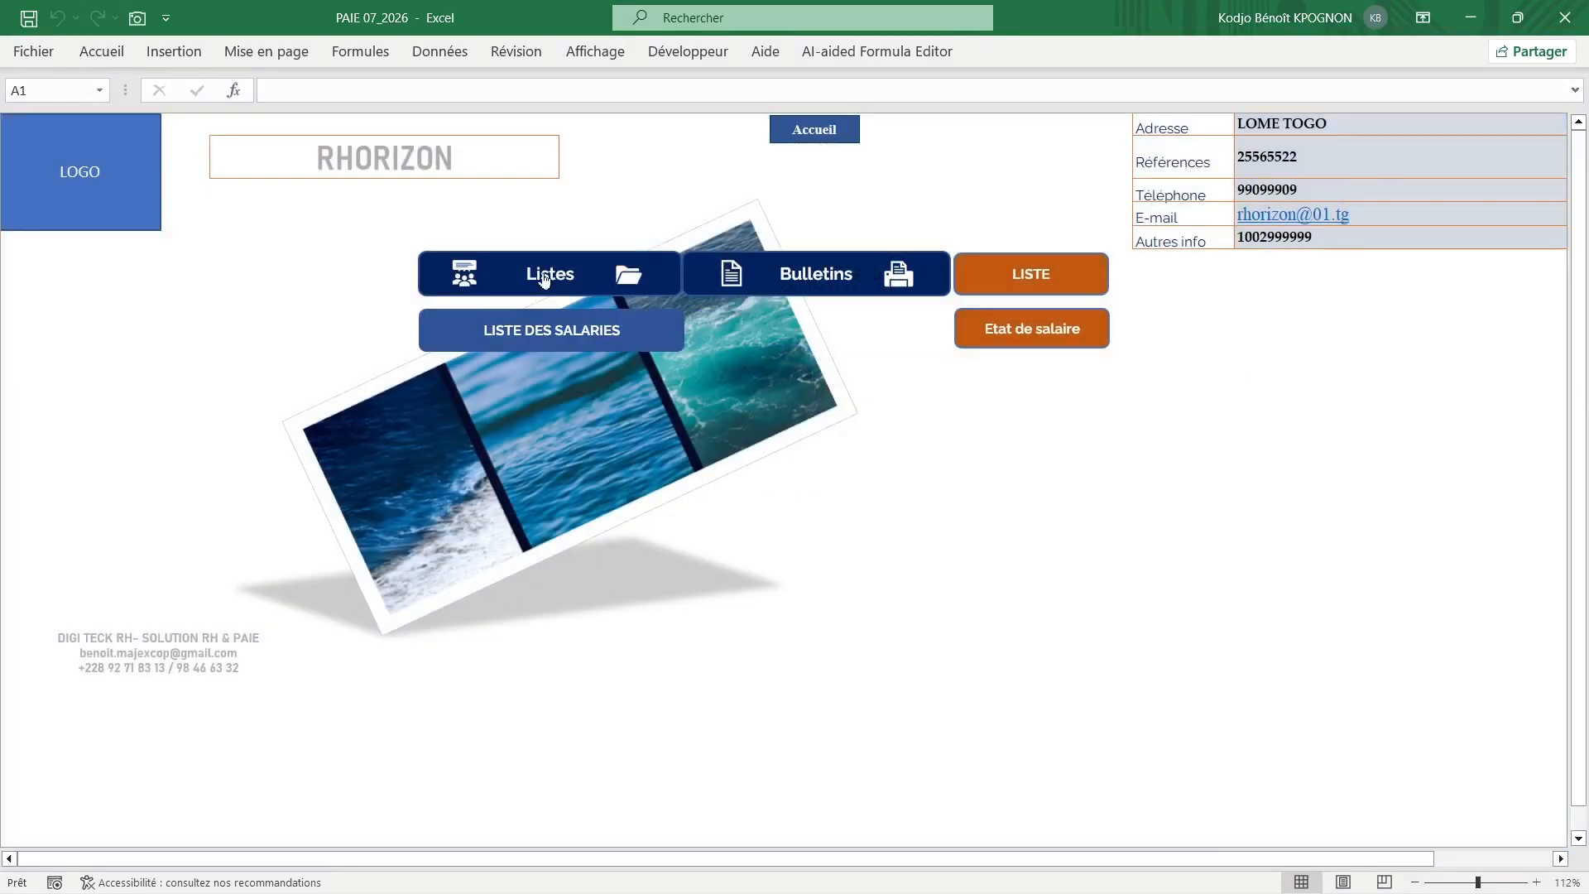
click(535, 347)
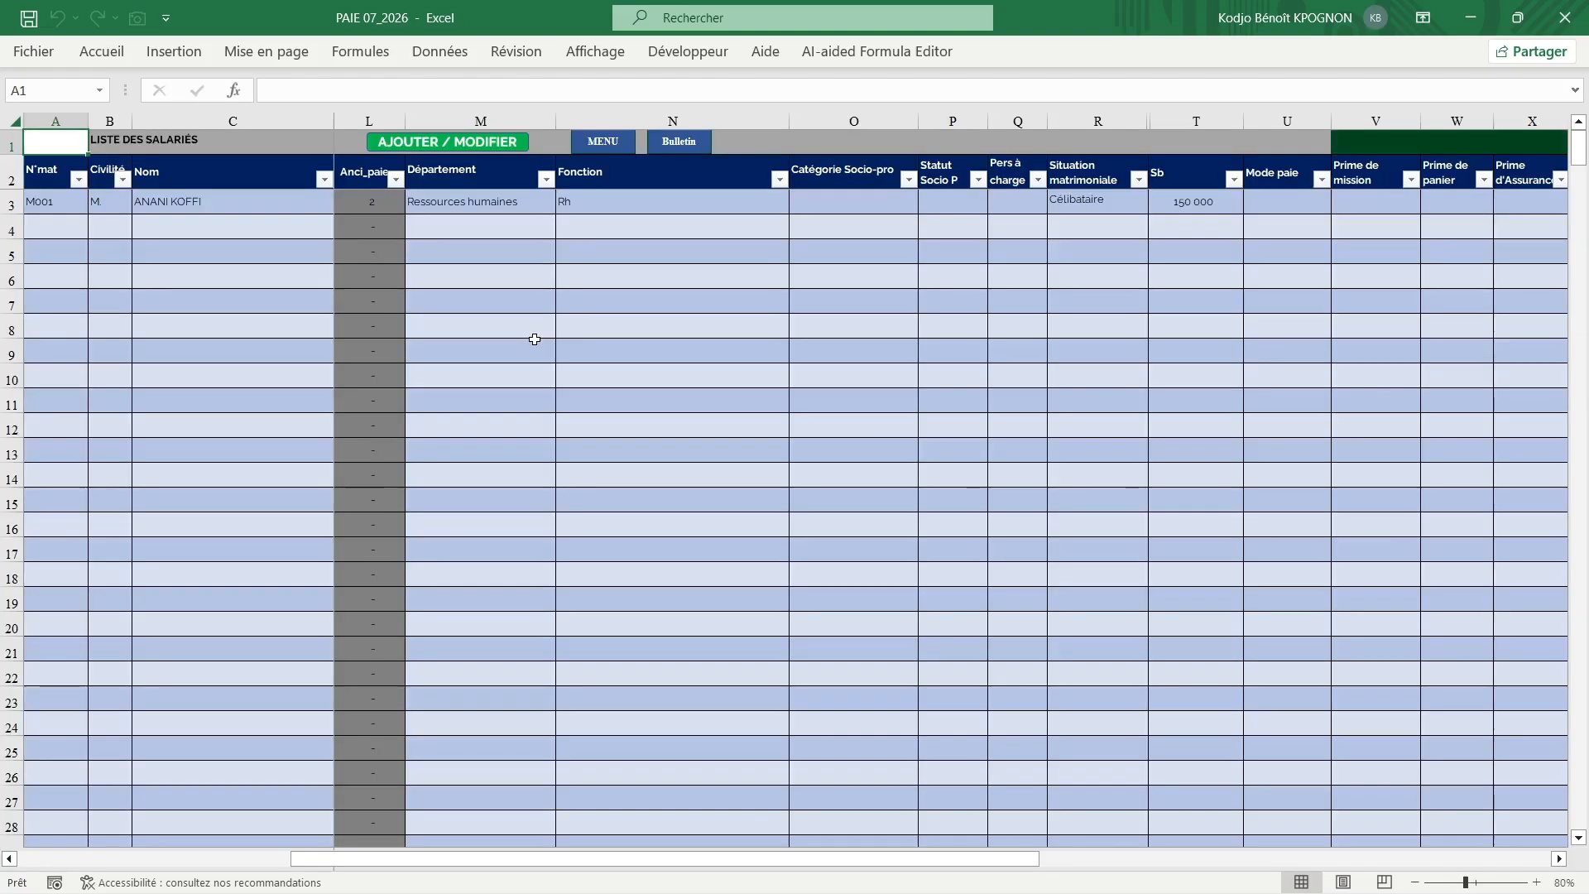
scroll(574, 525, down, 9)
scroll(576, 527, up, 9)
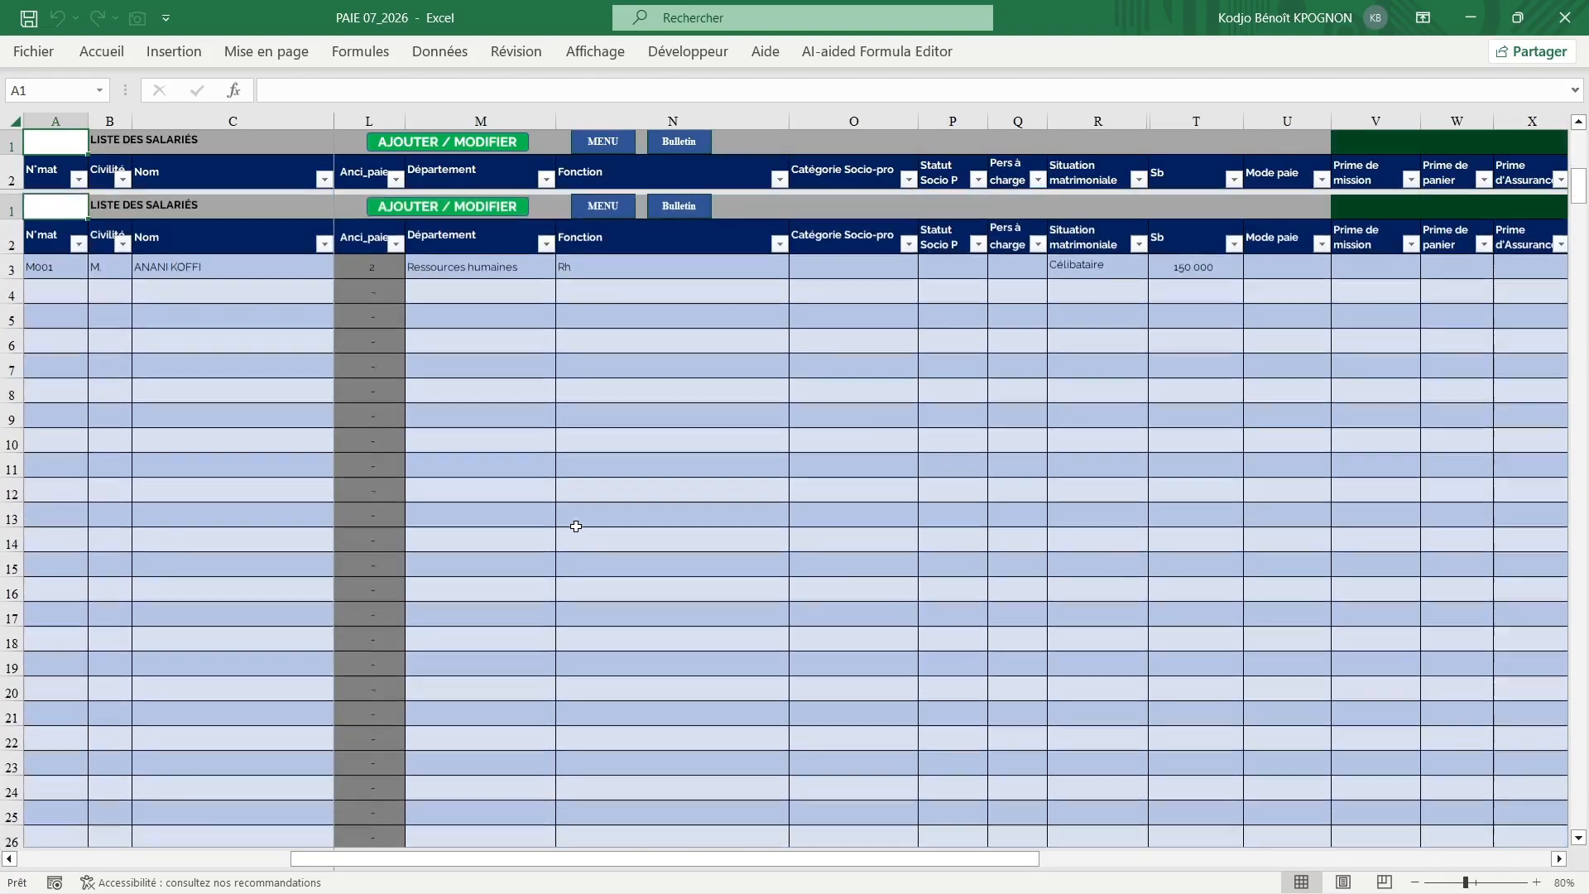
- Examine the employee number, title options and name fields in the first employee's row
click(46, 202)
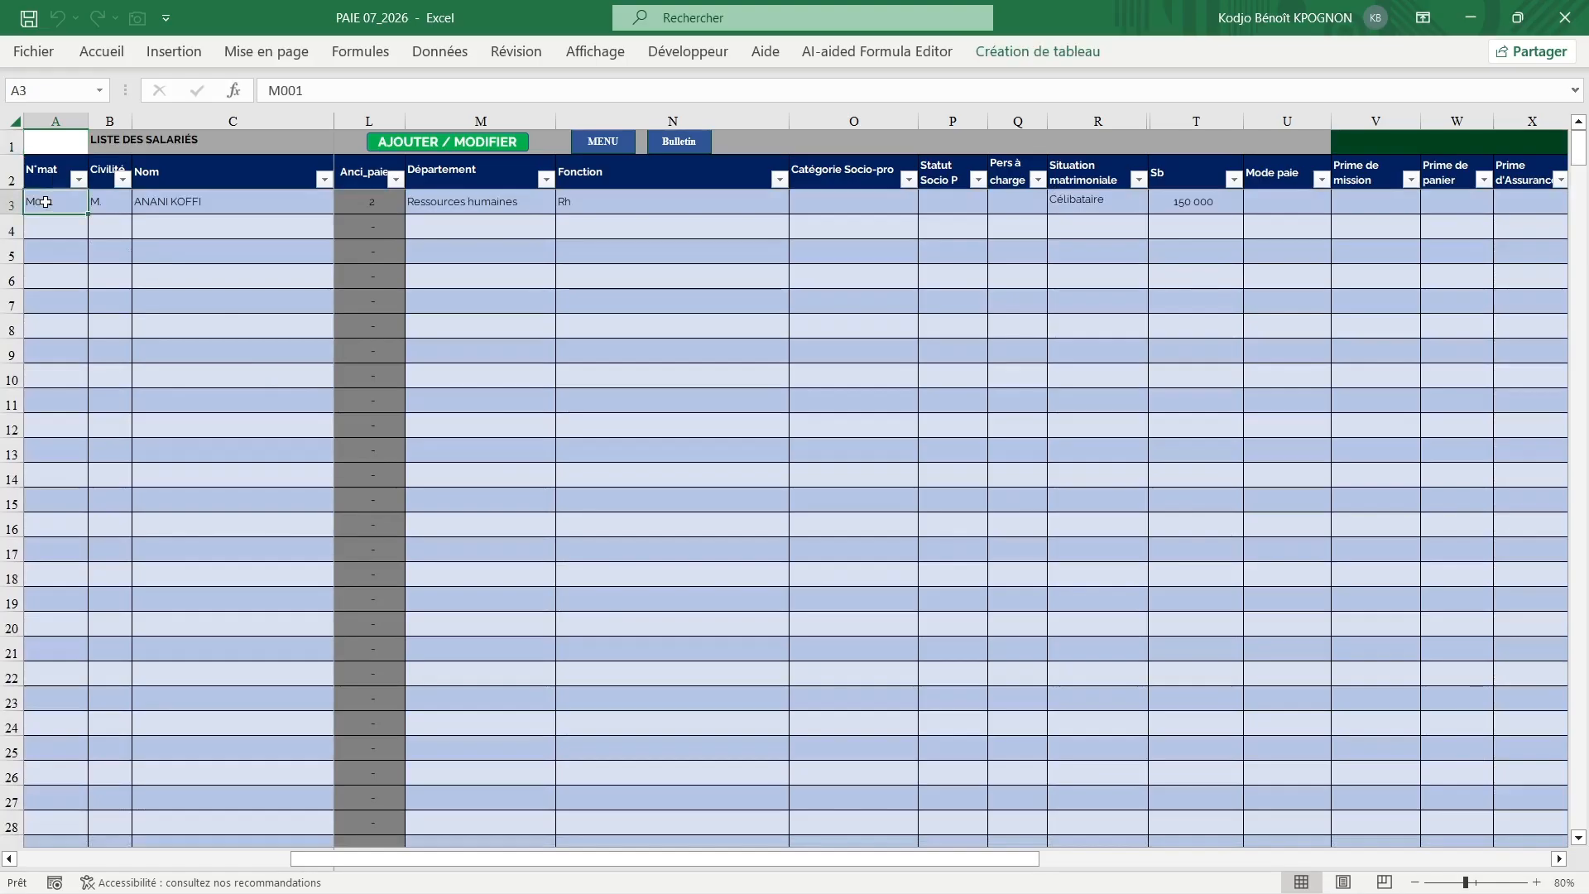
key(Tab)
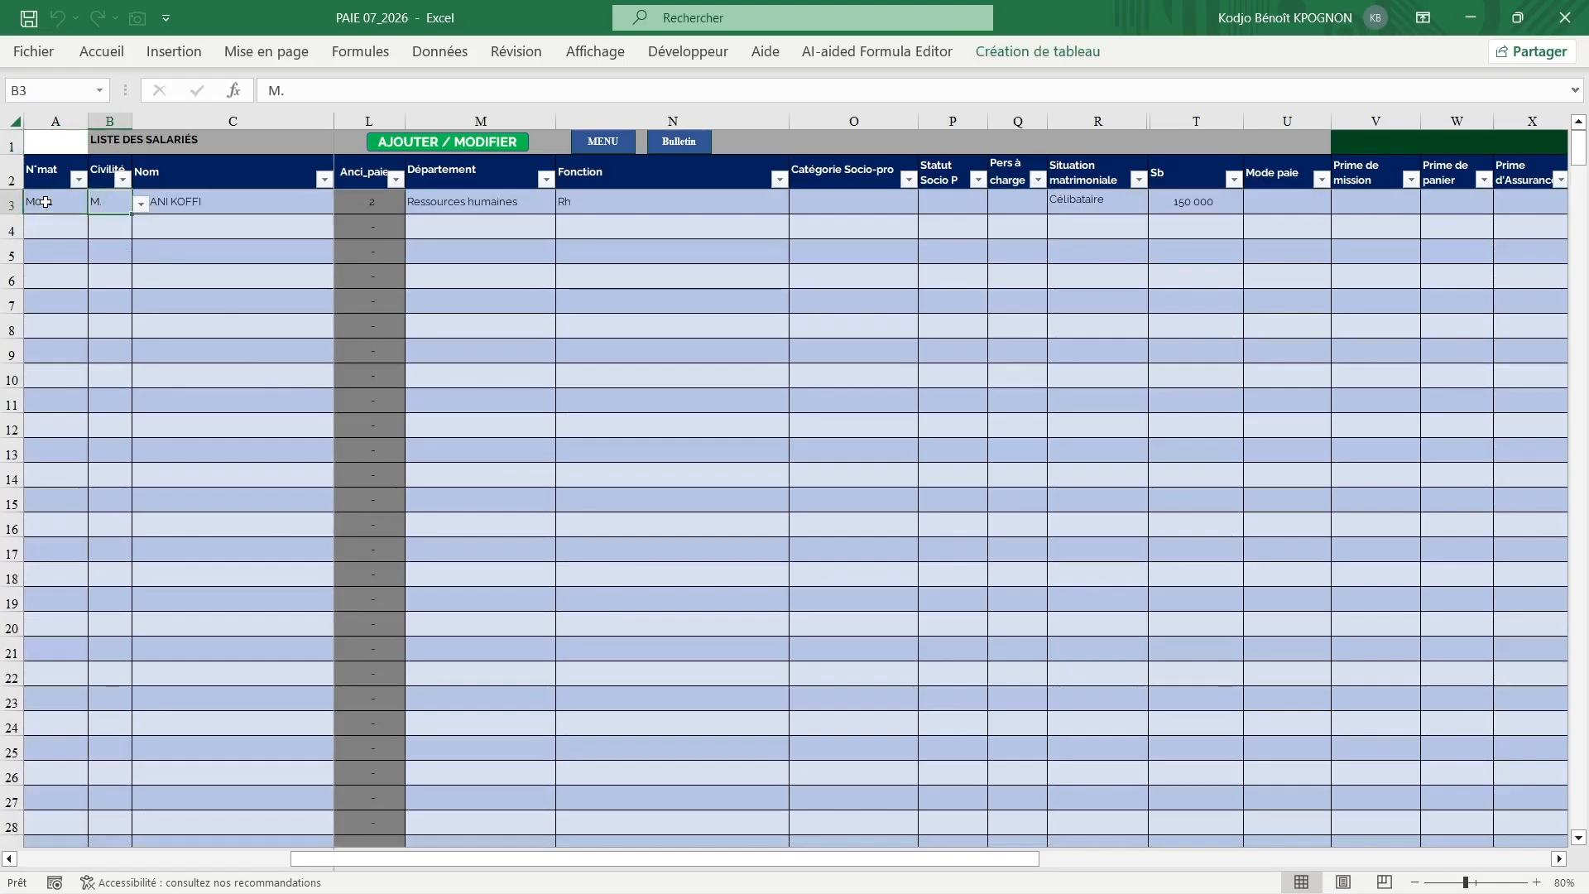
click(141, 207)
click(260, 196)
click(263, 196)
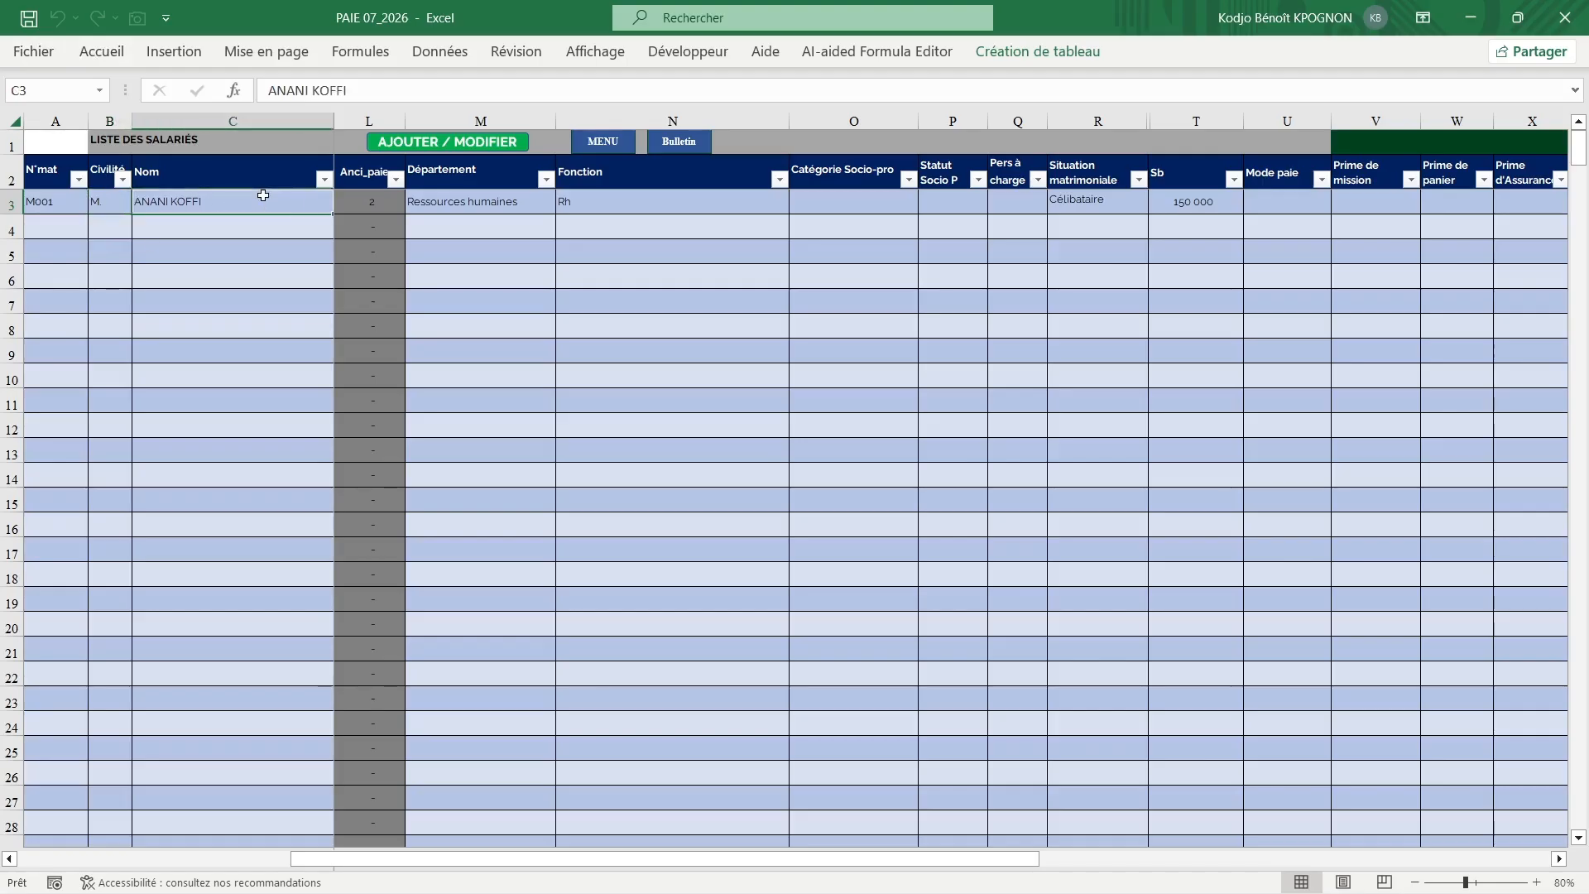
- Review the first employee's birth date, e-mail, phone, address and CNSS number fields
key(Tab)
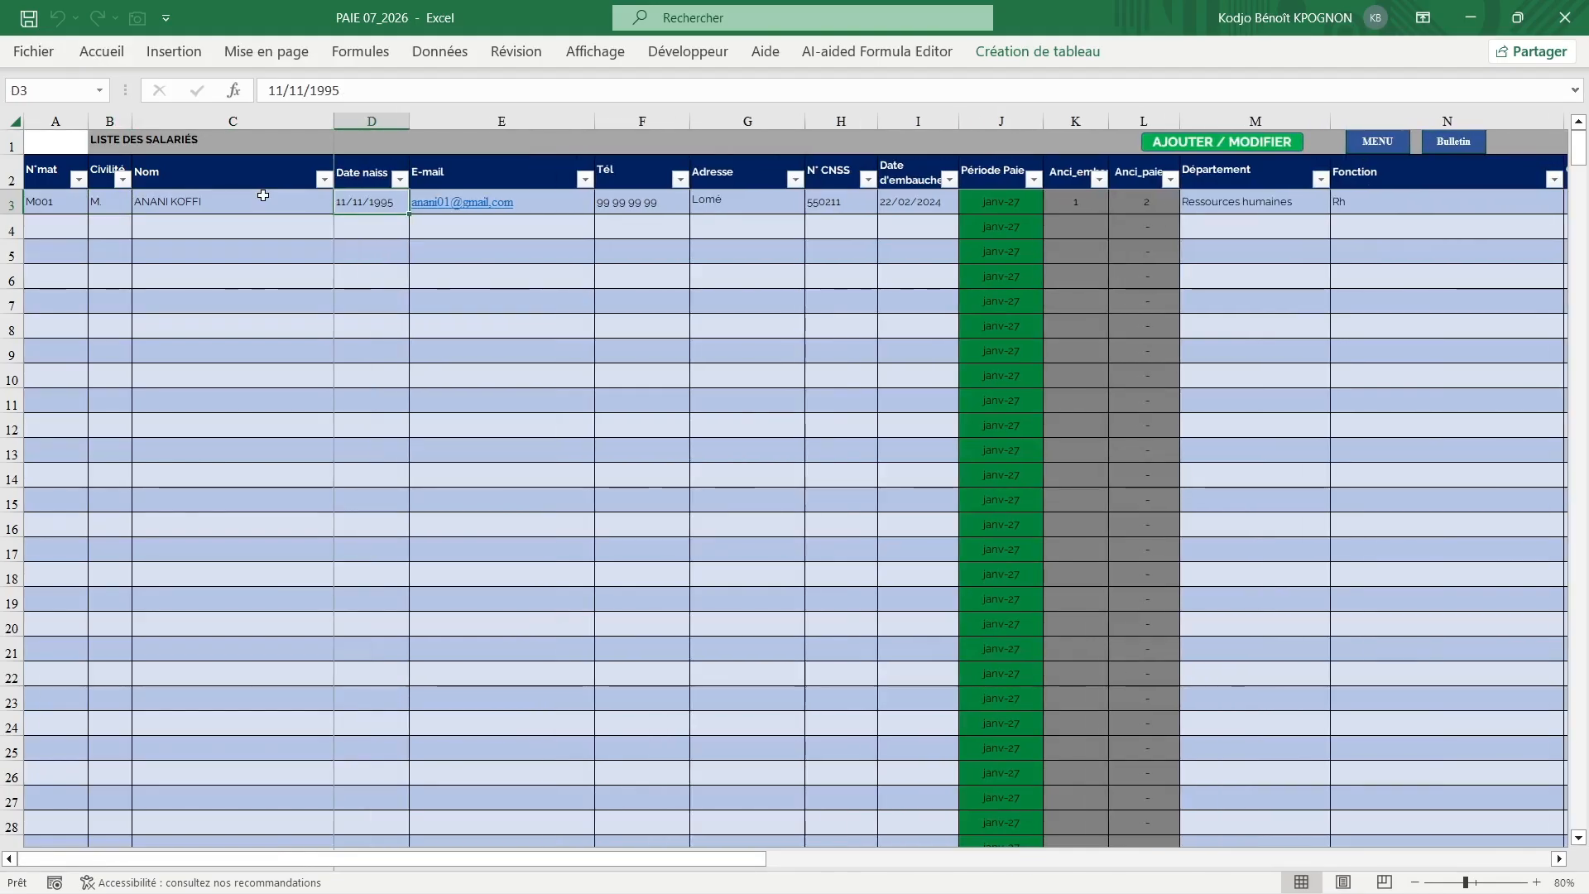
key(Tab)
key(Tab)
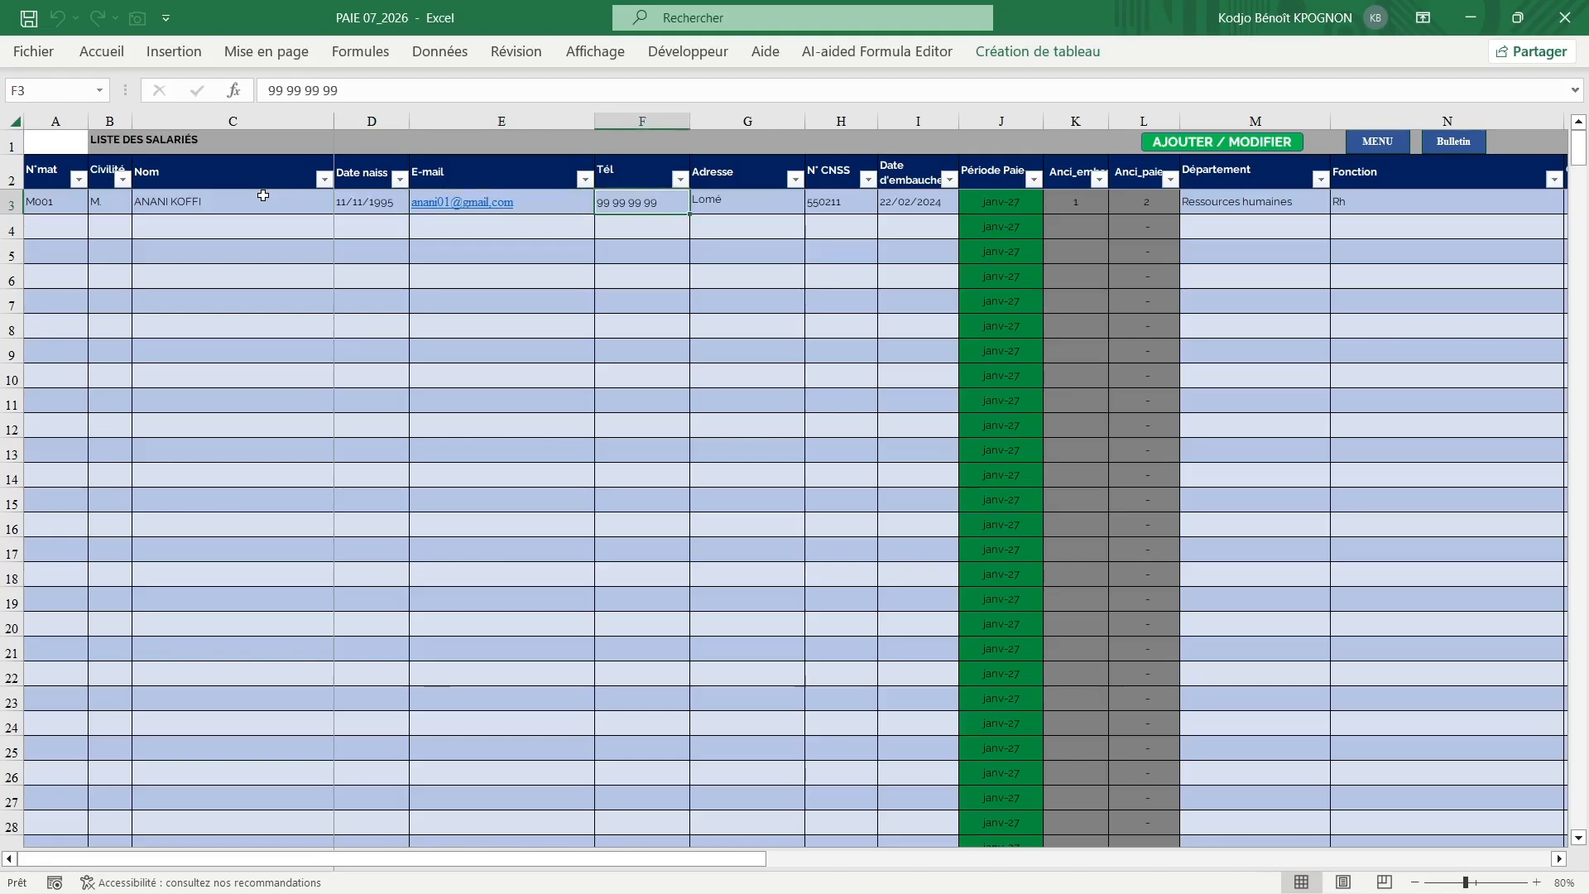
key(Tab)
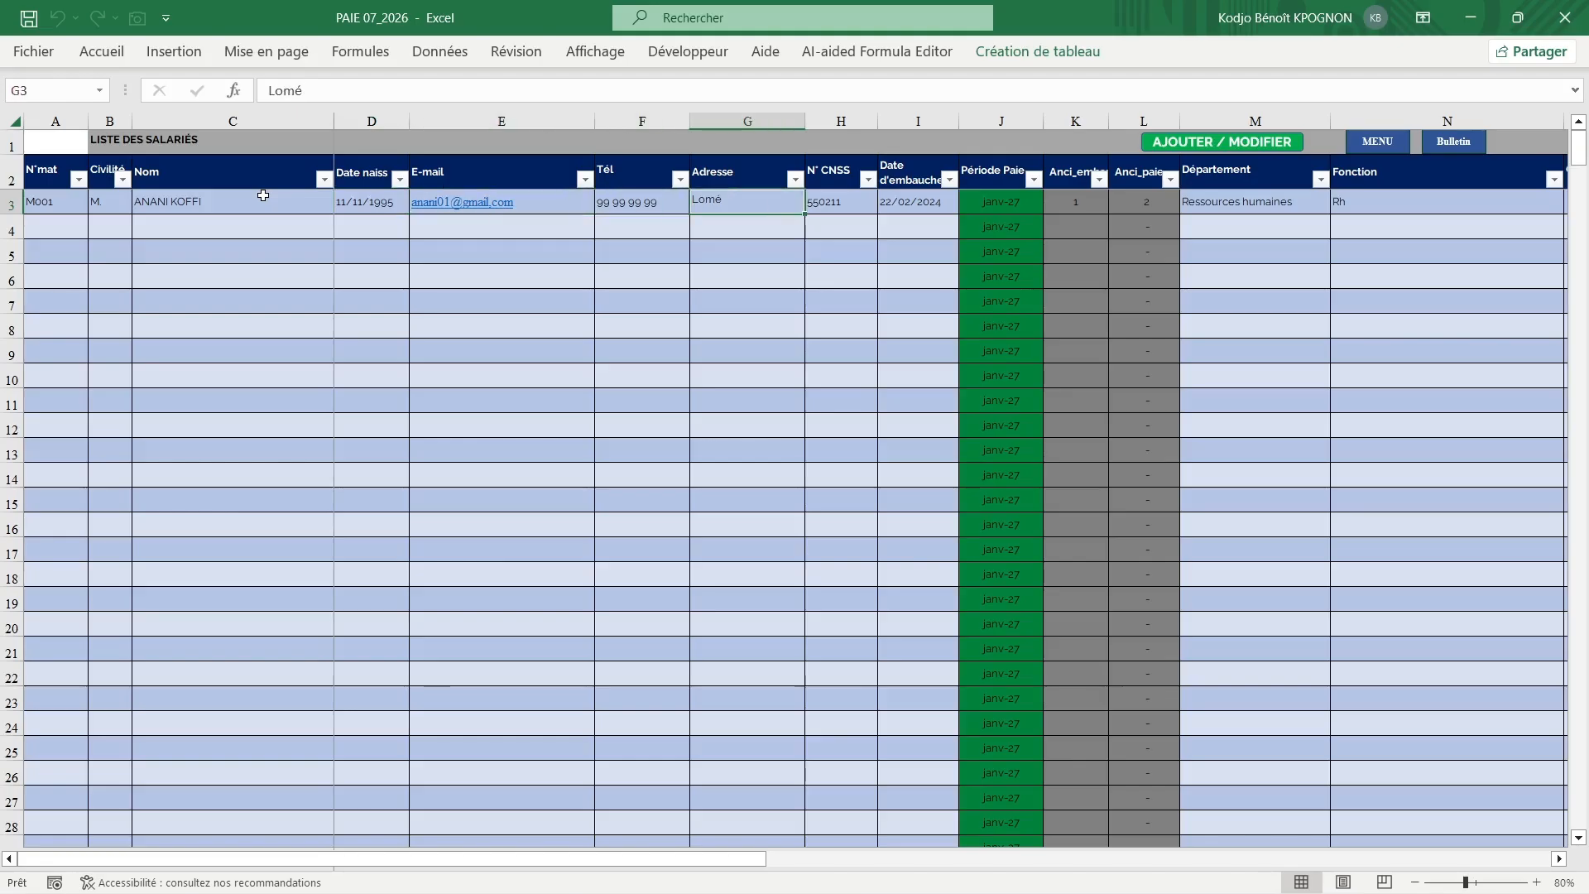
key(Tab)
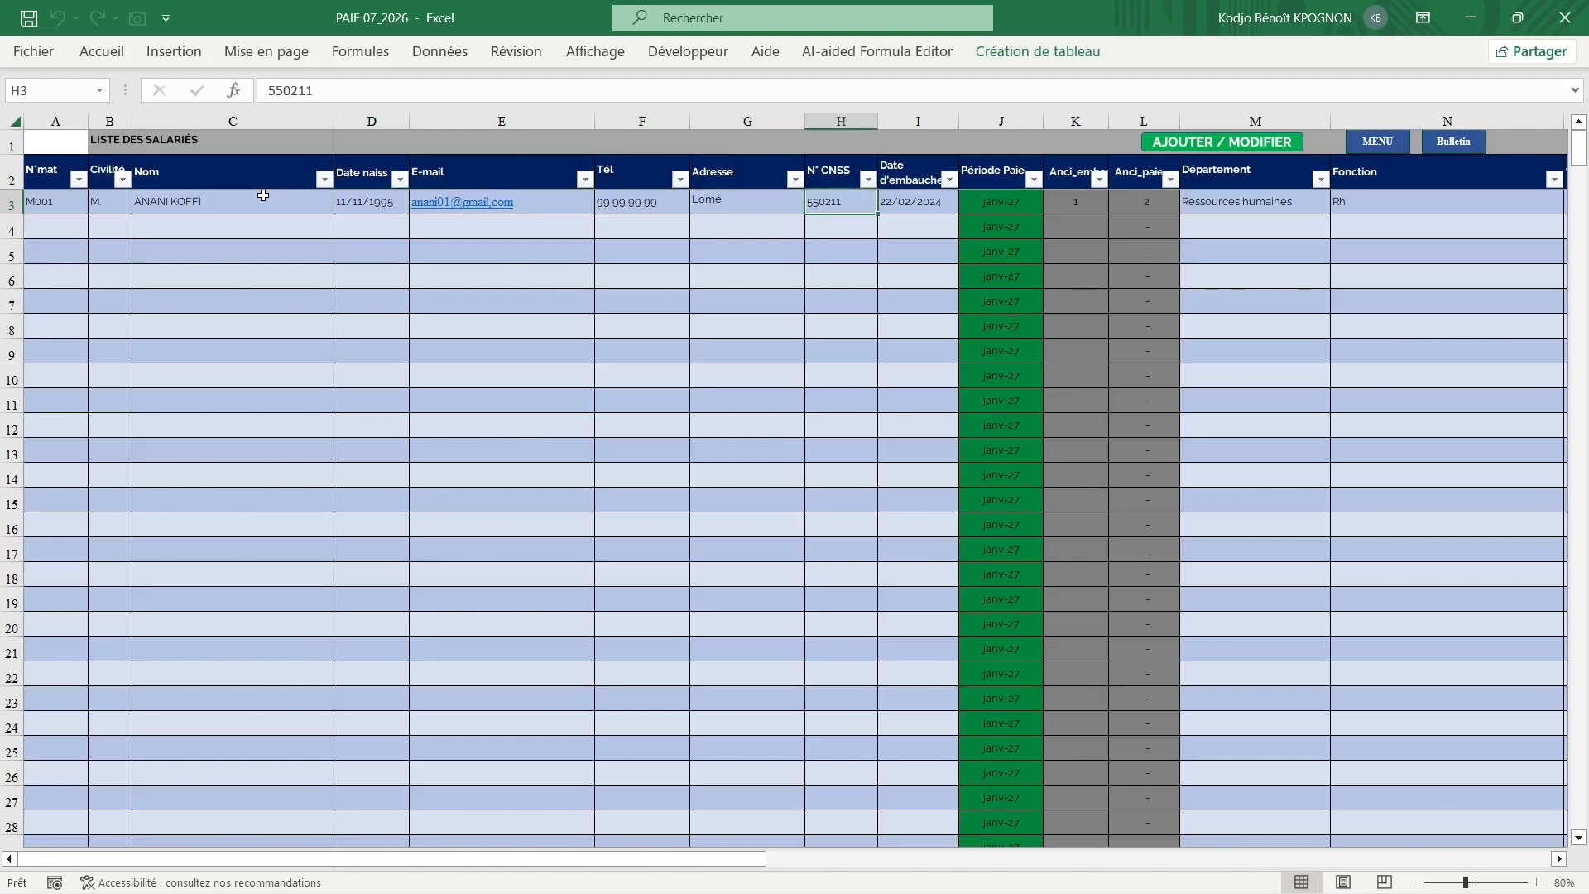
- Review the first employee's hire date, pay period and the two seniority columns, Anci_emb and Anci_paie
key(Tab)
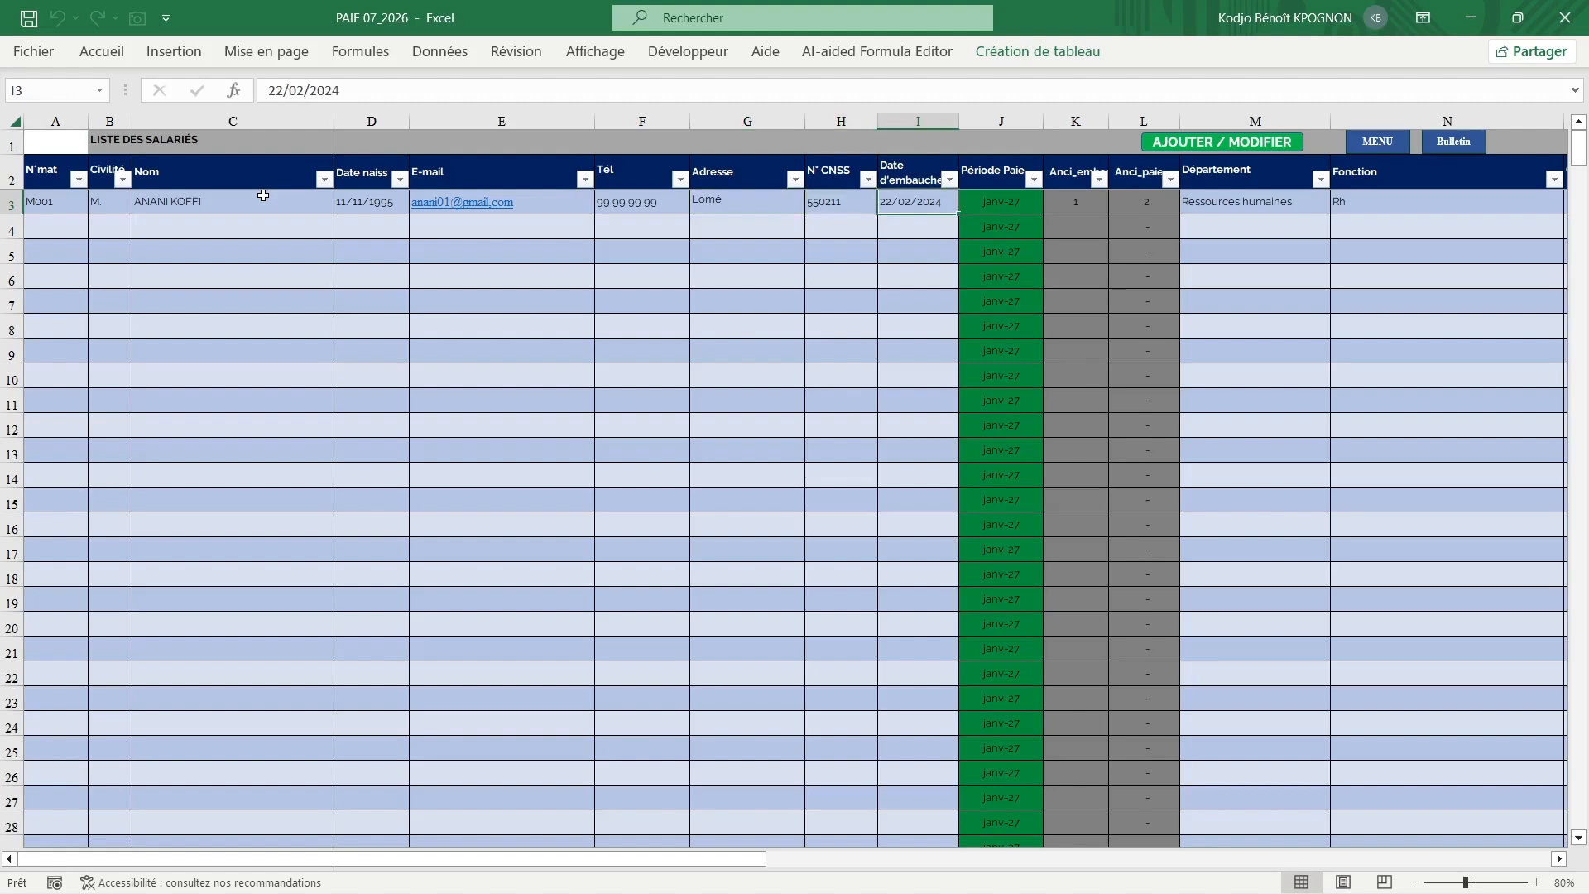
key(Tab)
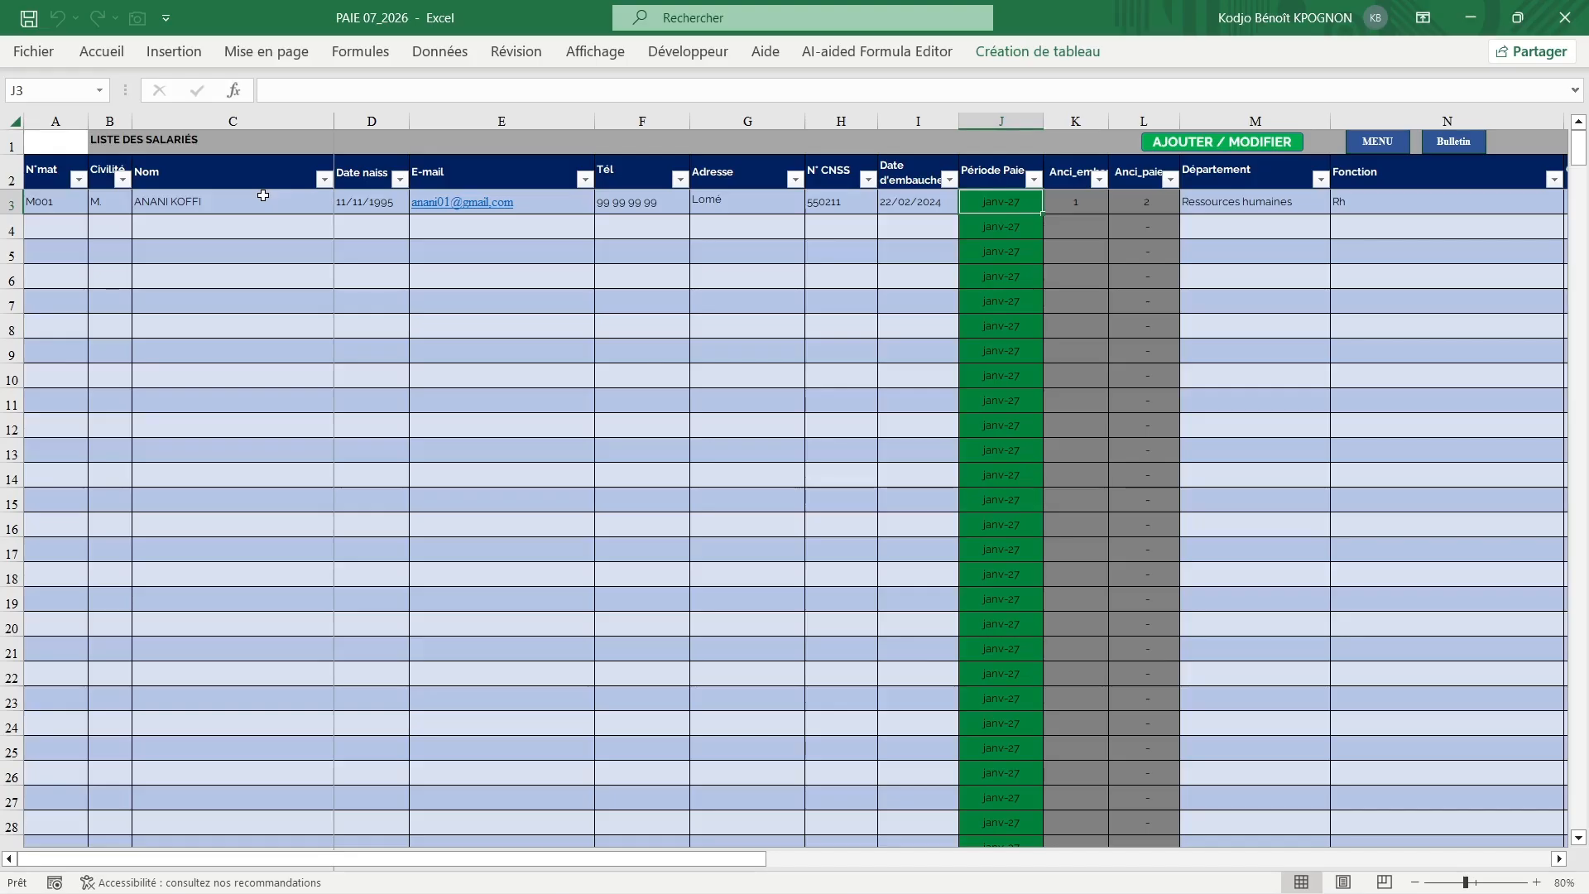
key(Tab)
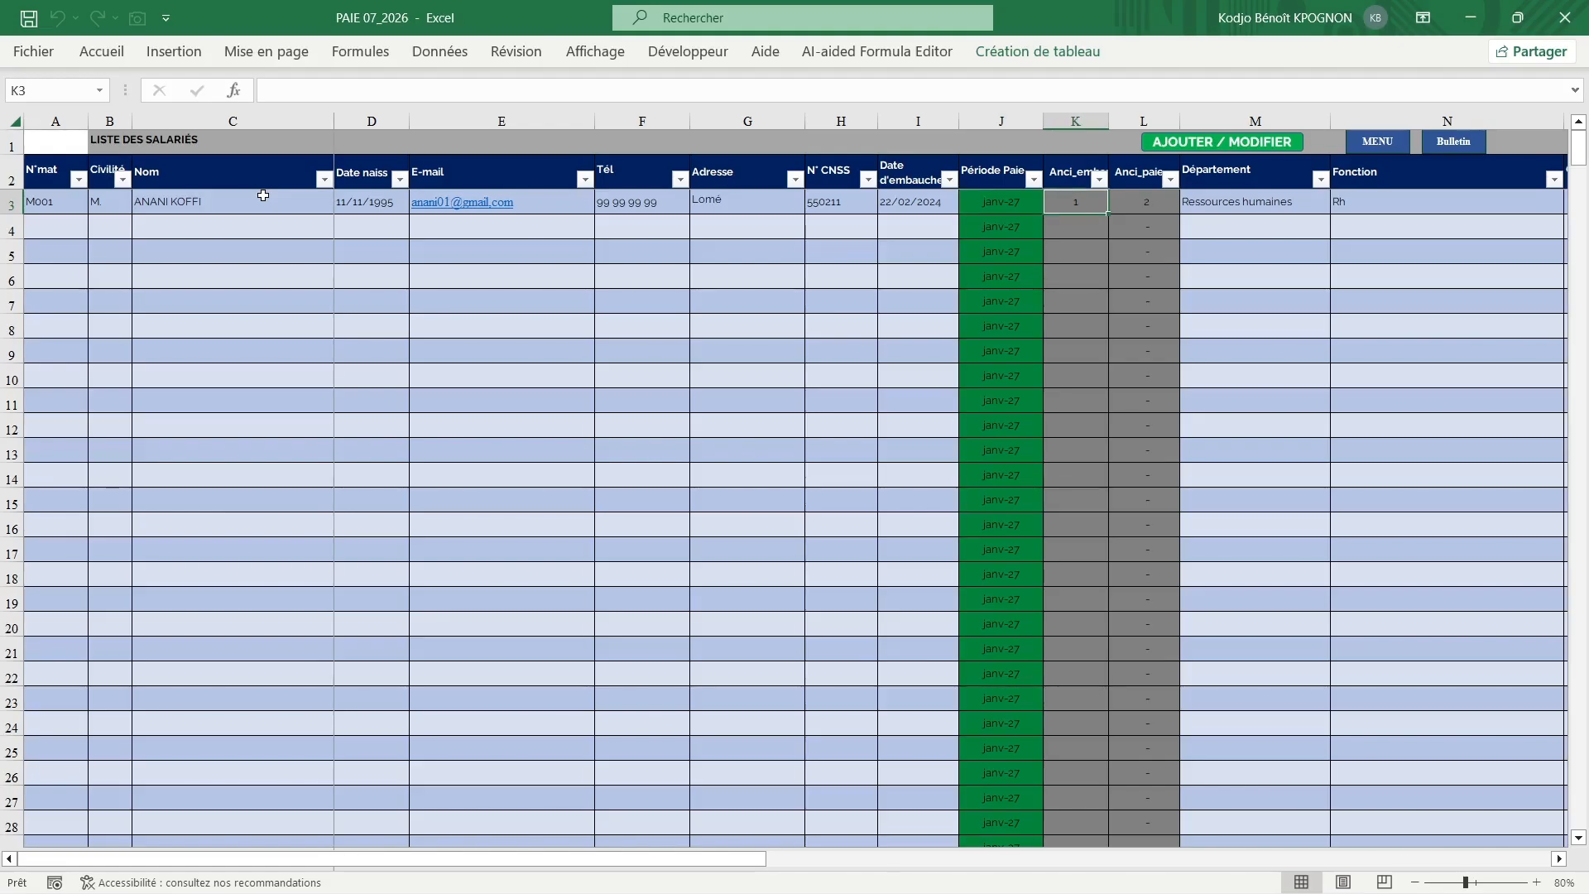
key(Right)
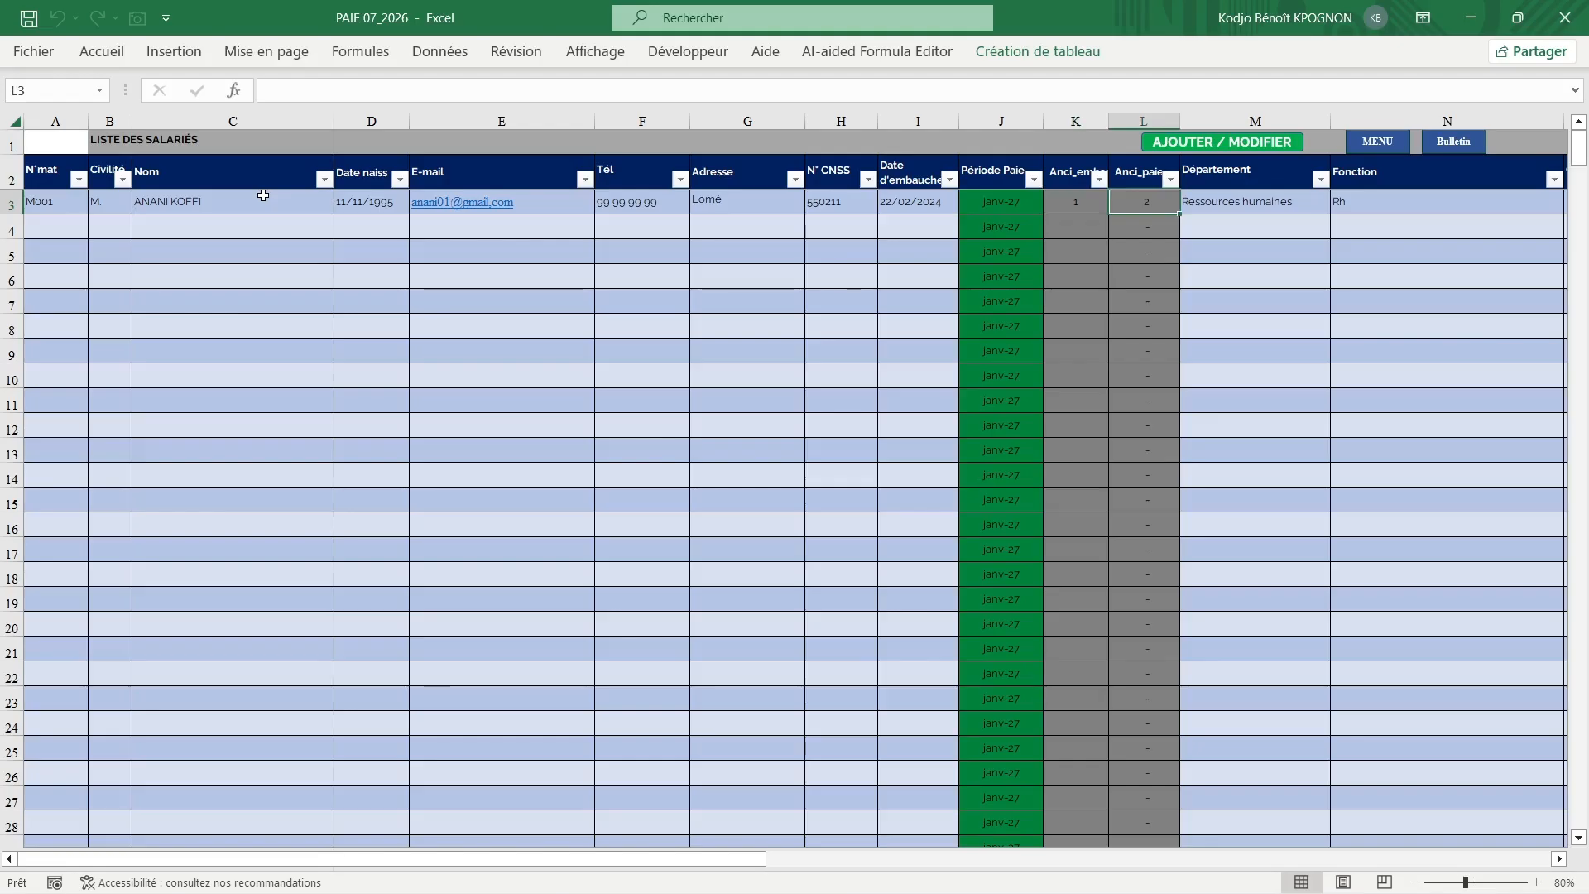
- Review the first employee's department options and the function, socio-professional category and status fields
key(Right)
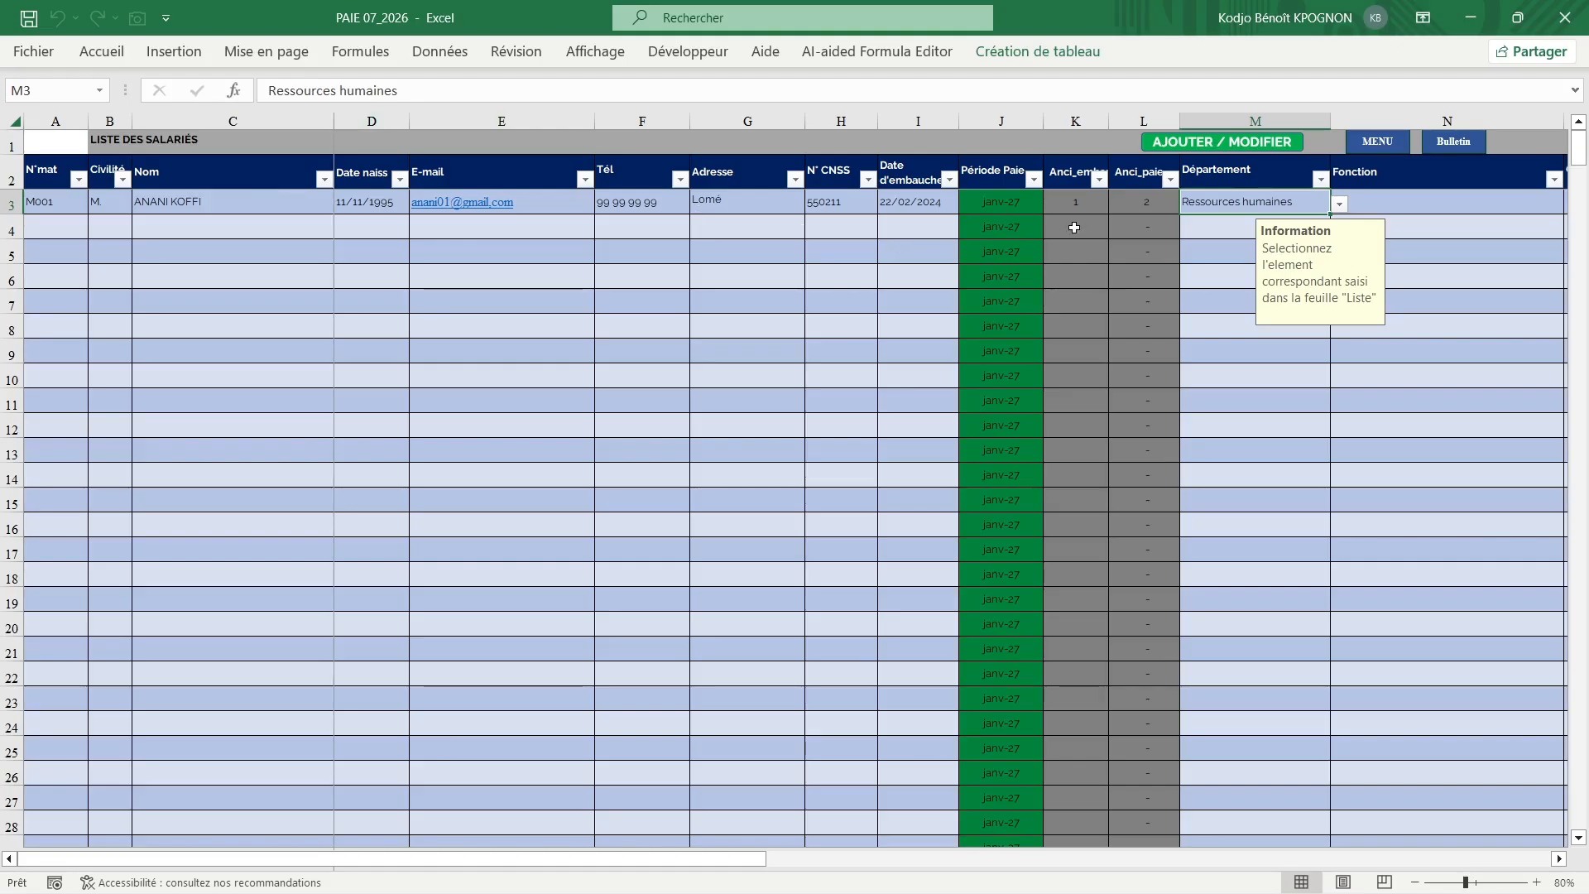
click(1338, 205)
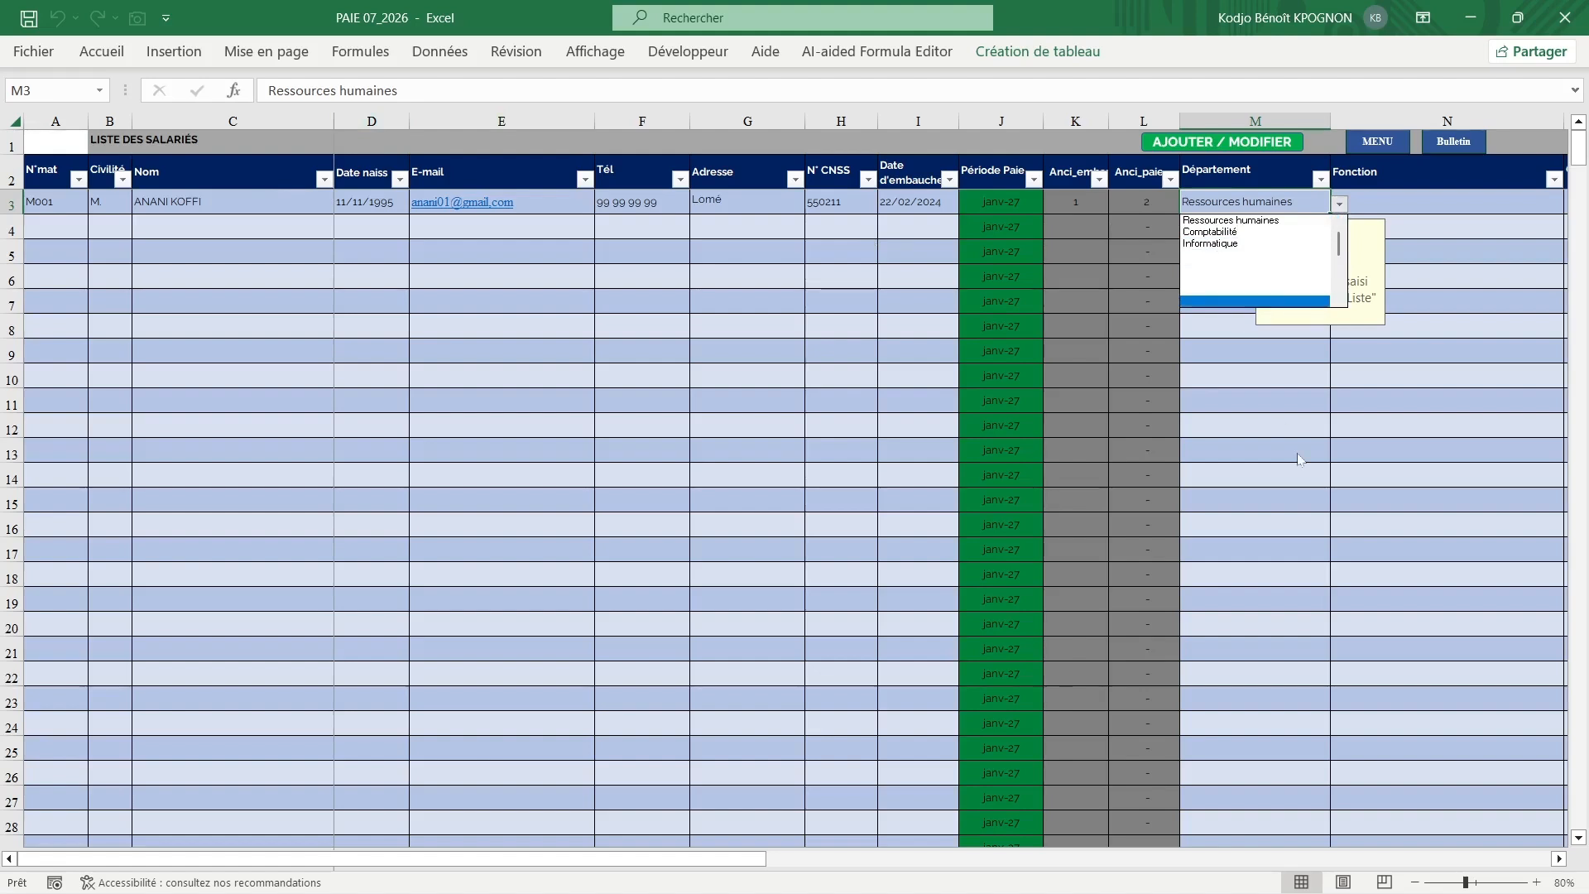
scroll(1297, 459, right, 6)
key(Right)
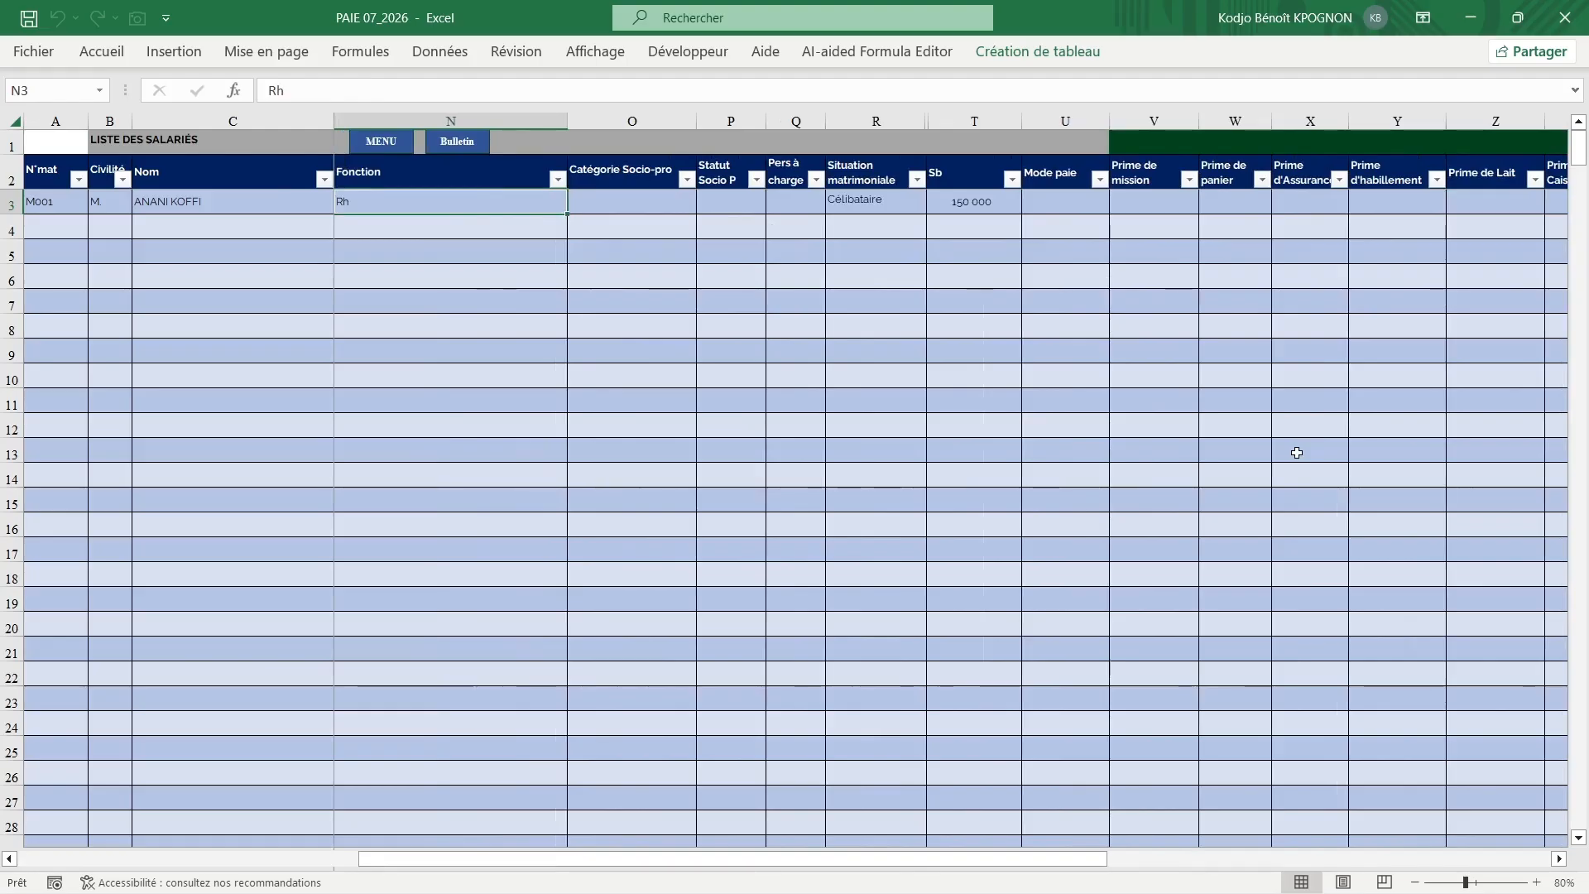
key(Right)
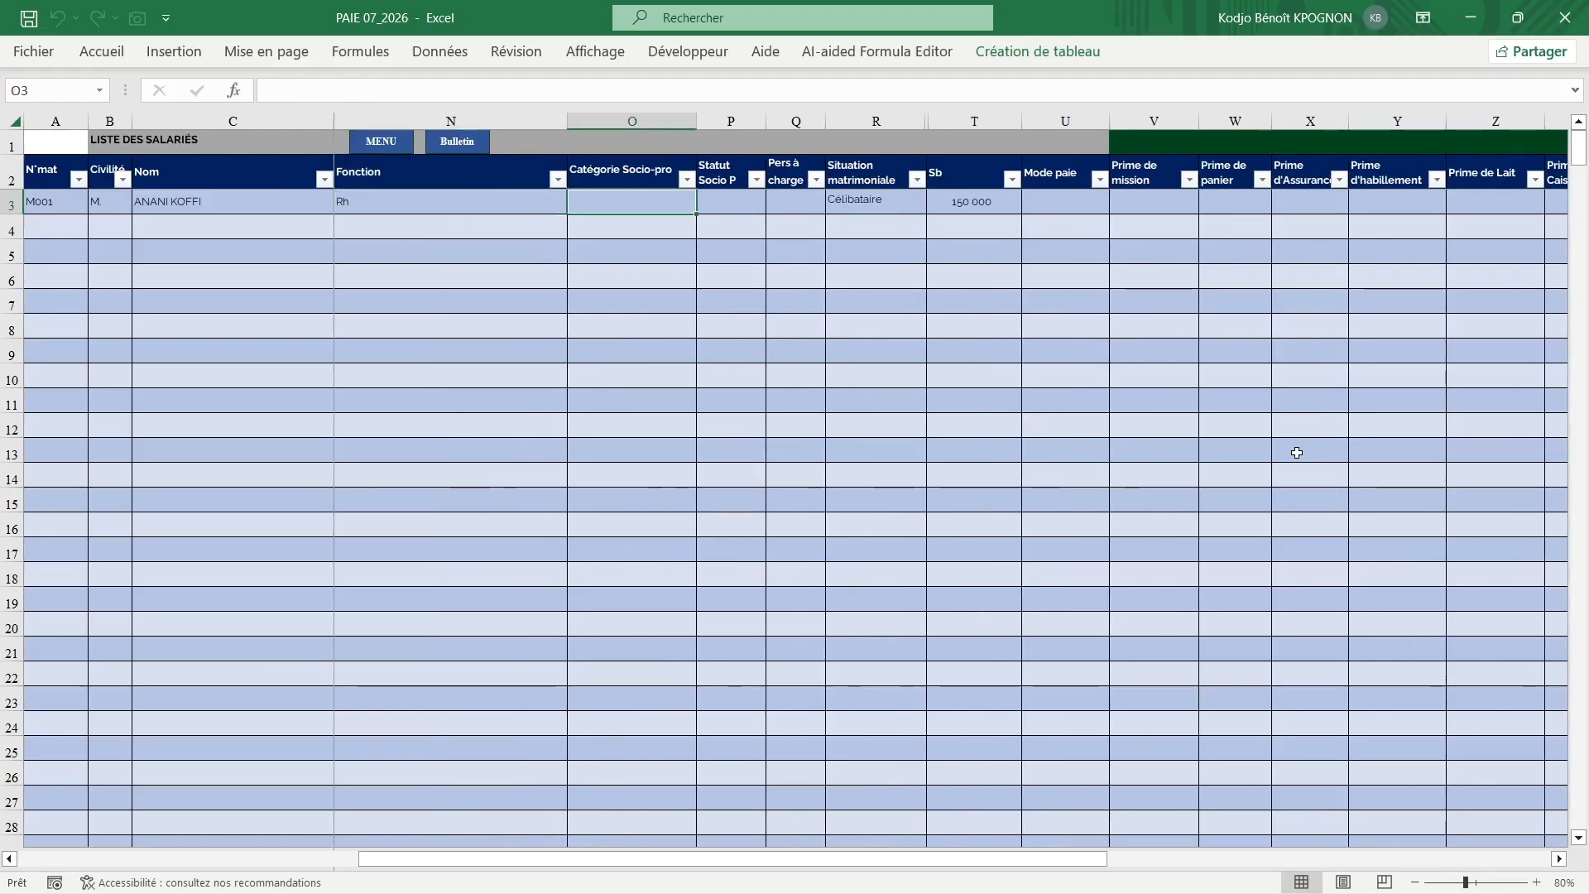
key(Right)
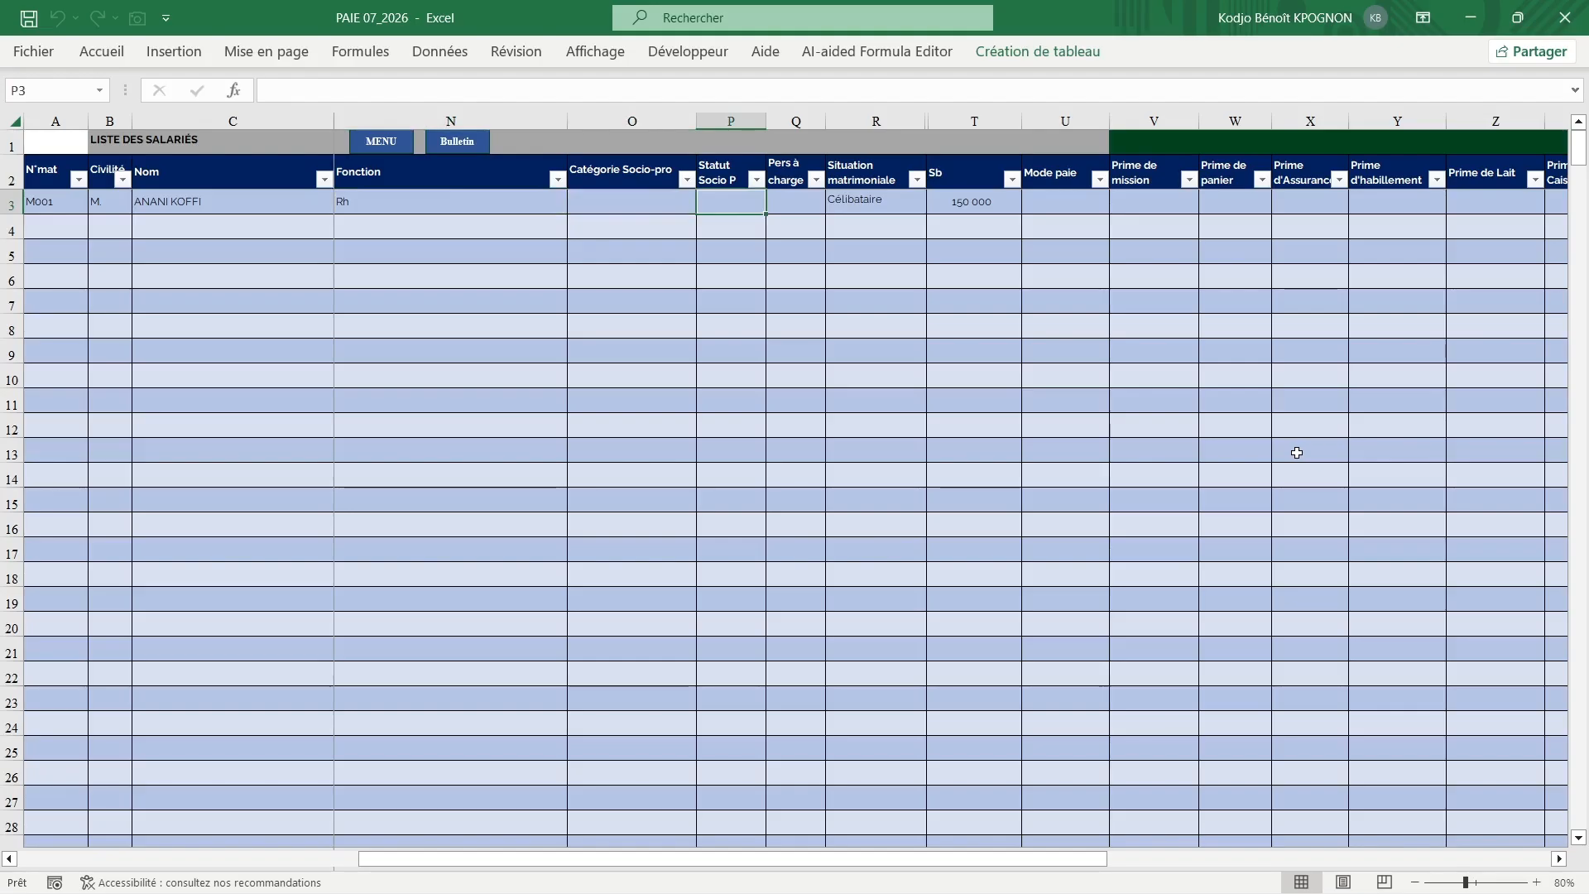
- Review the first employee's dependants, marital status, base salary (Sb) and payment mode fields
key(Right)
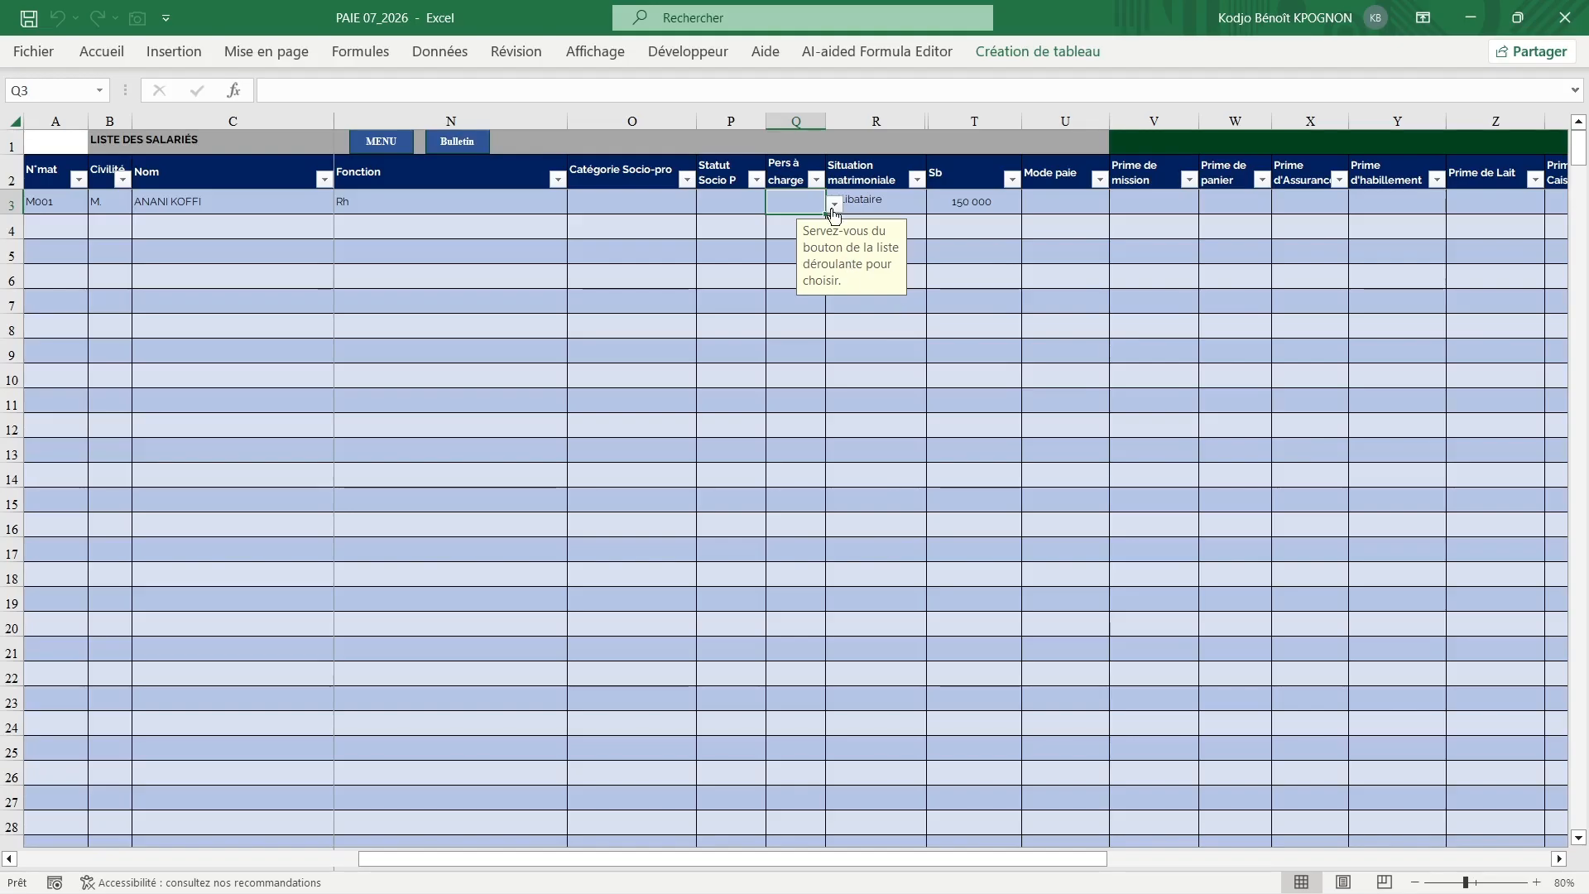
key(Right)
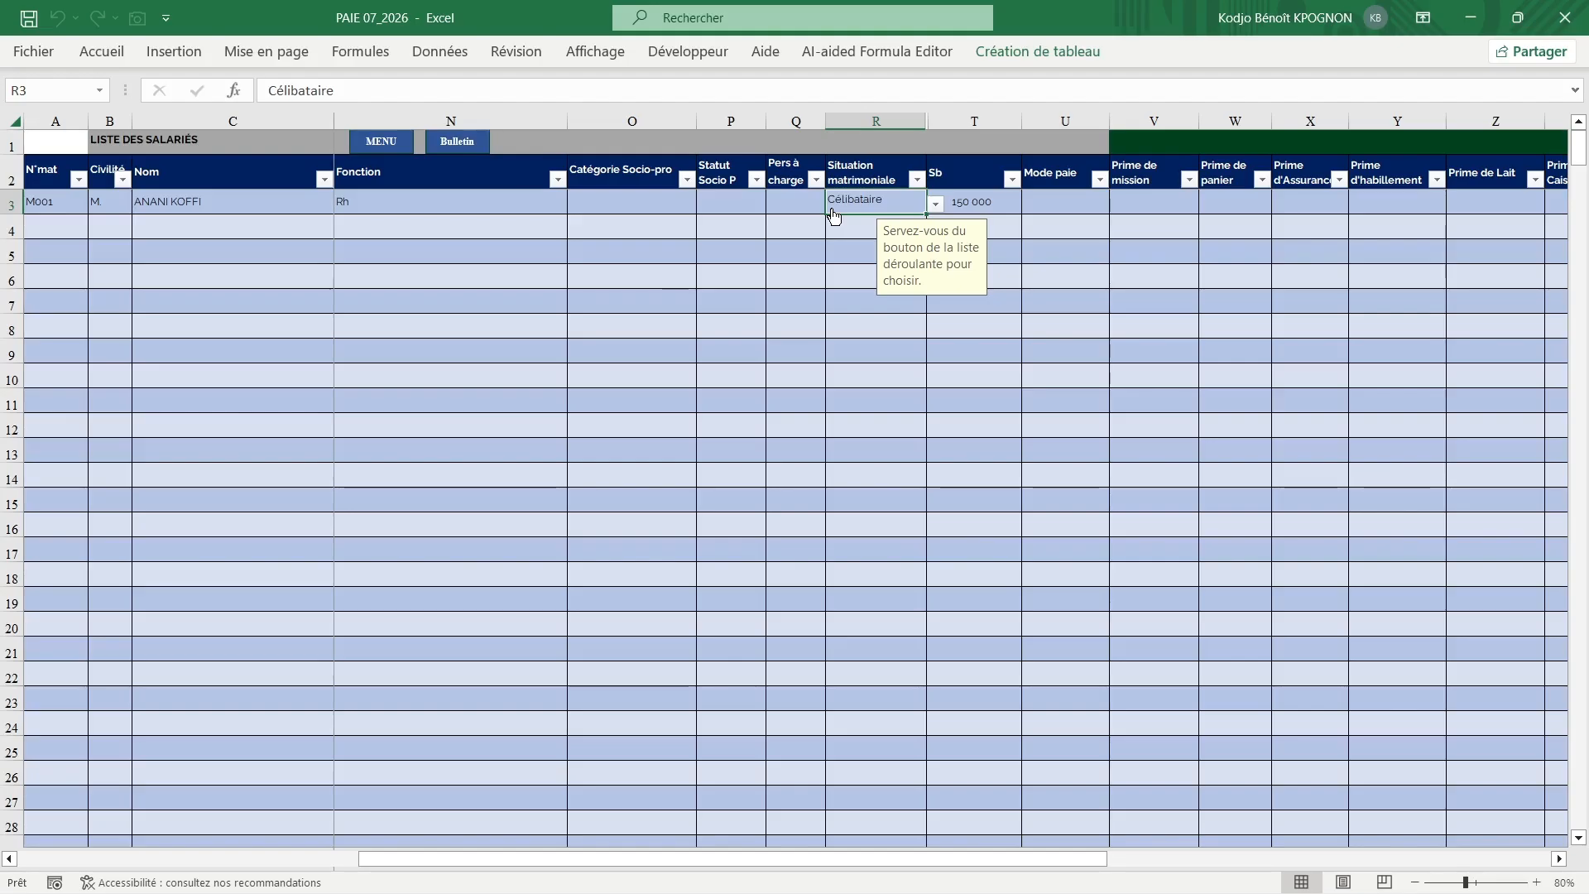
key(Right)
key(Right)
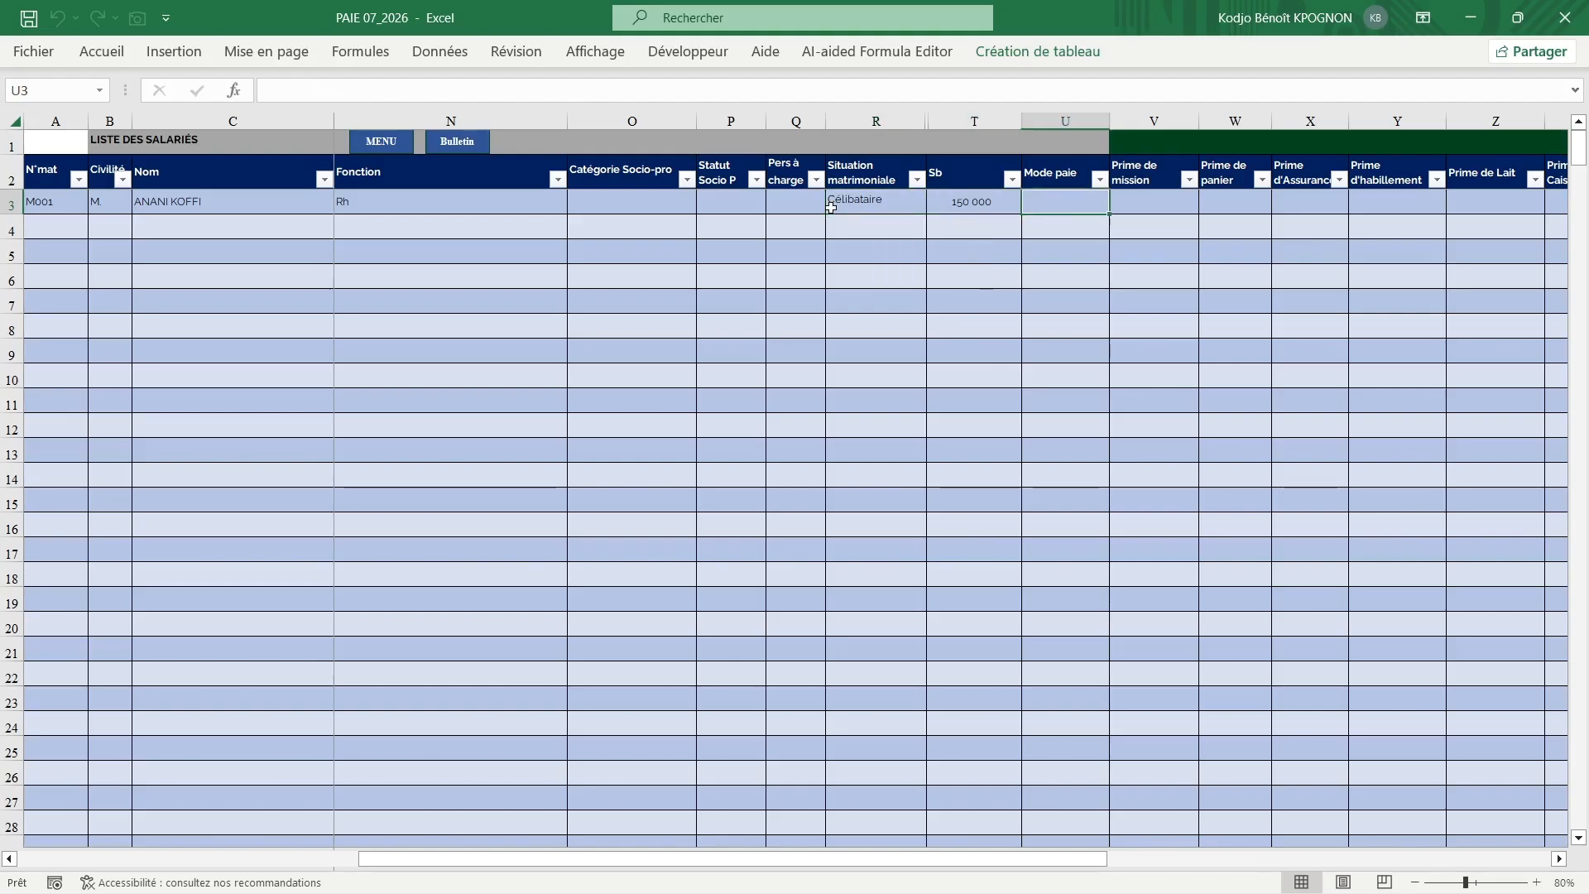
- Go through the Primes et avantages columns of the first employee, from Prime de mission to the benefits in kind
key(Right)
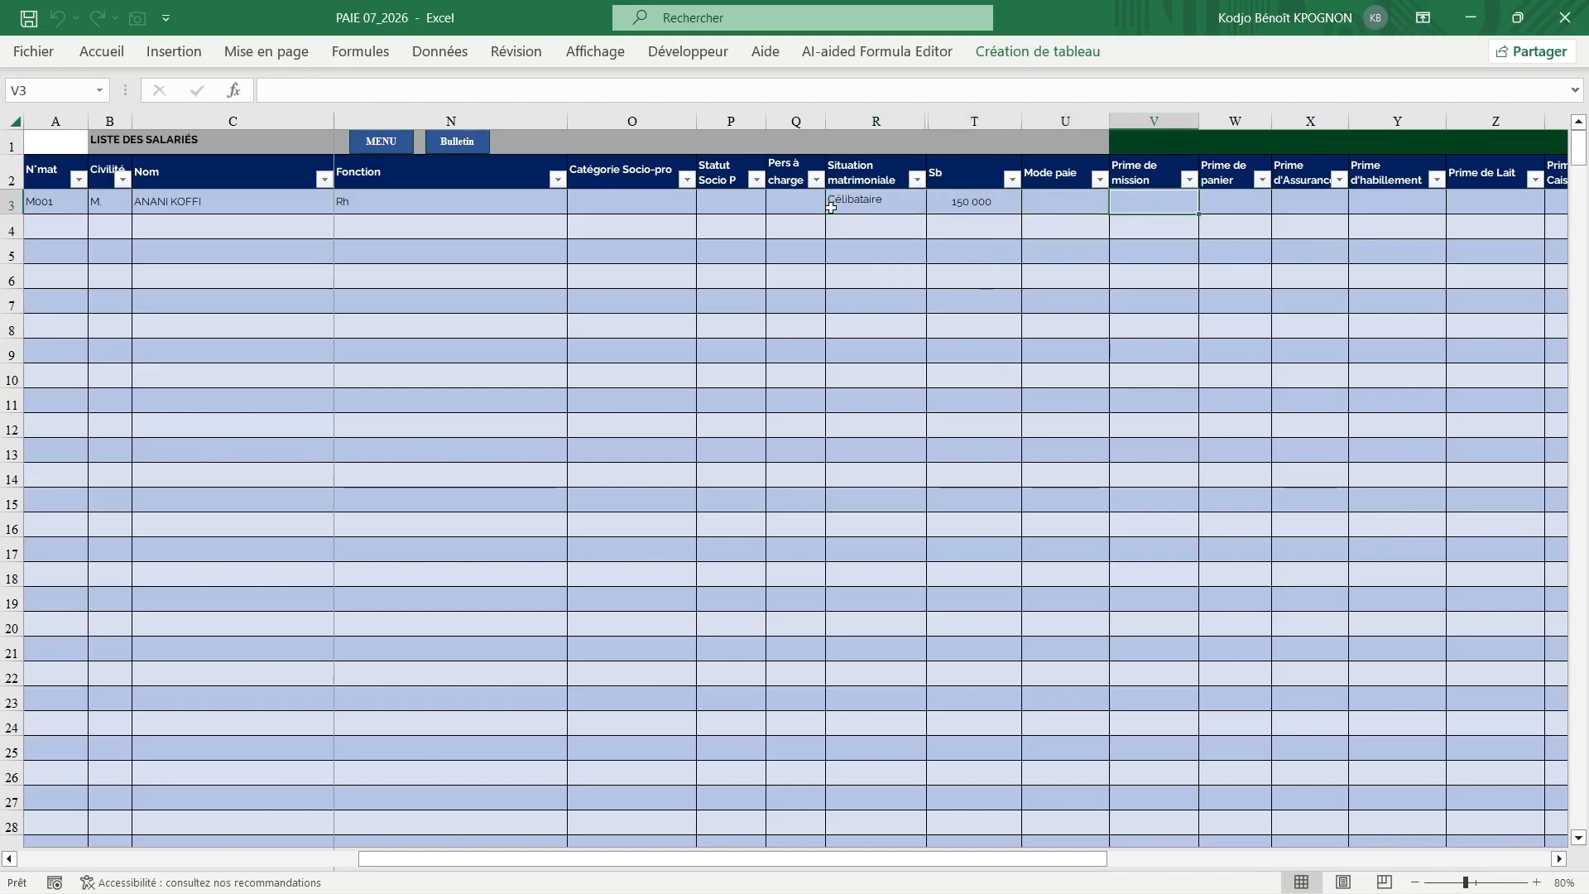
key(Right)
key(Right)
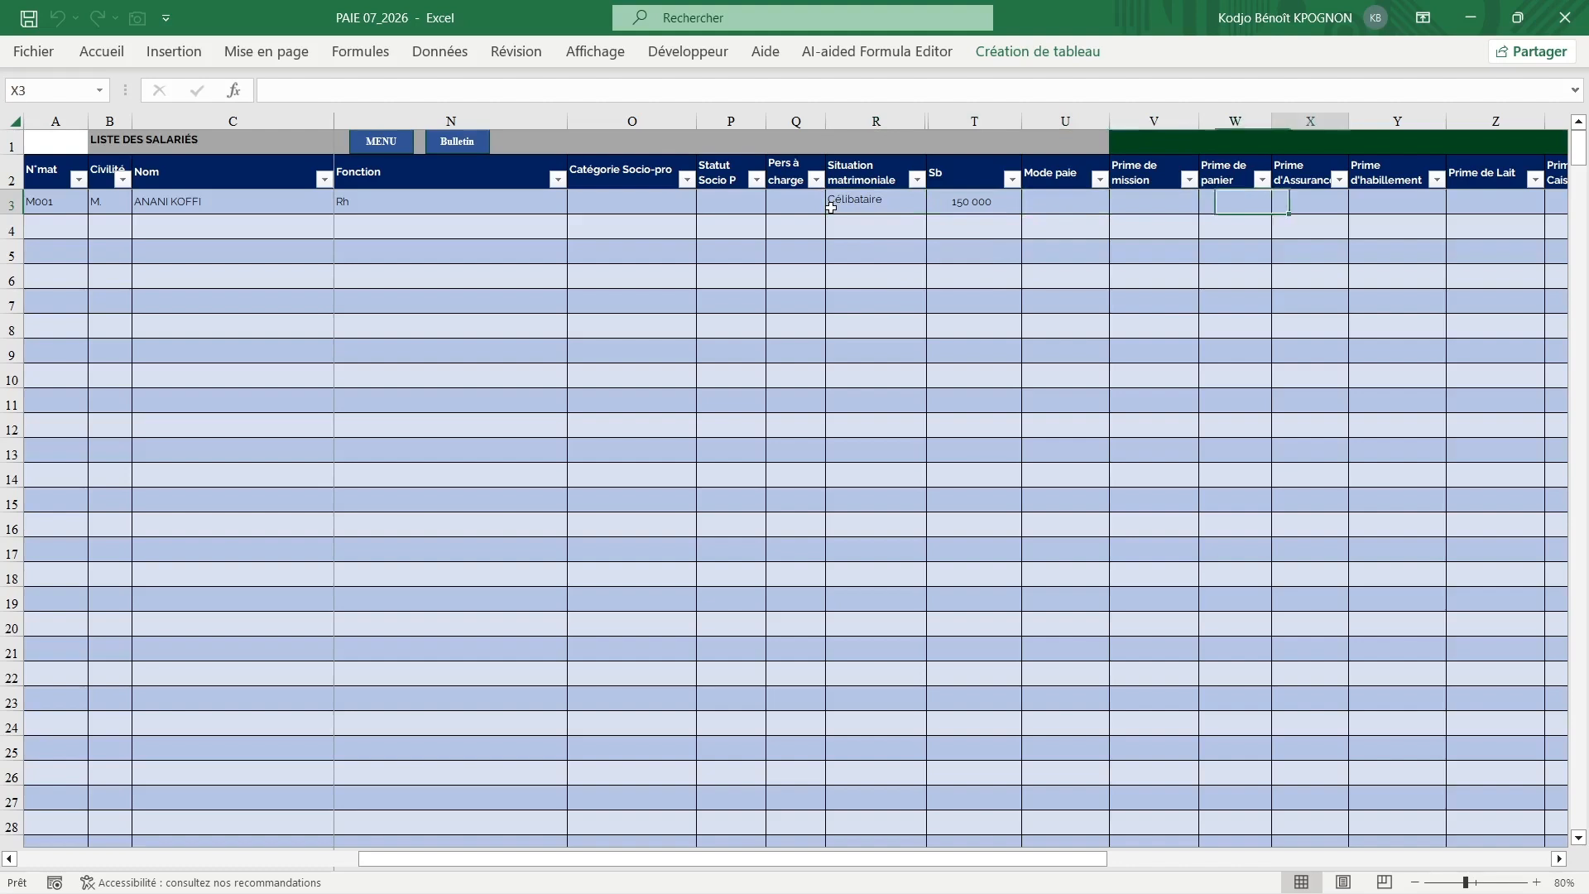
key(Right)
key(Right)
key(Right)
key(Right)
key(Right)
key(Right)
key(Right)
key(Right)
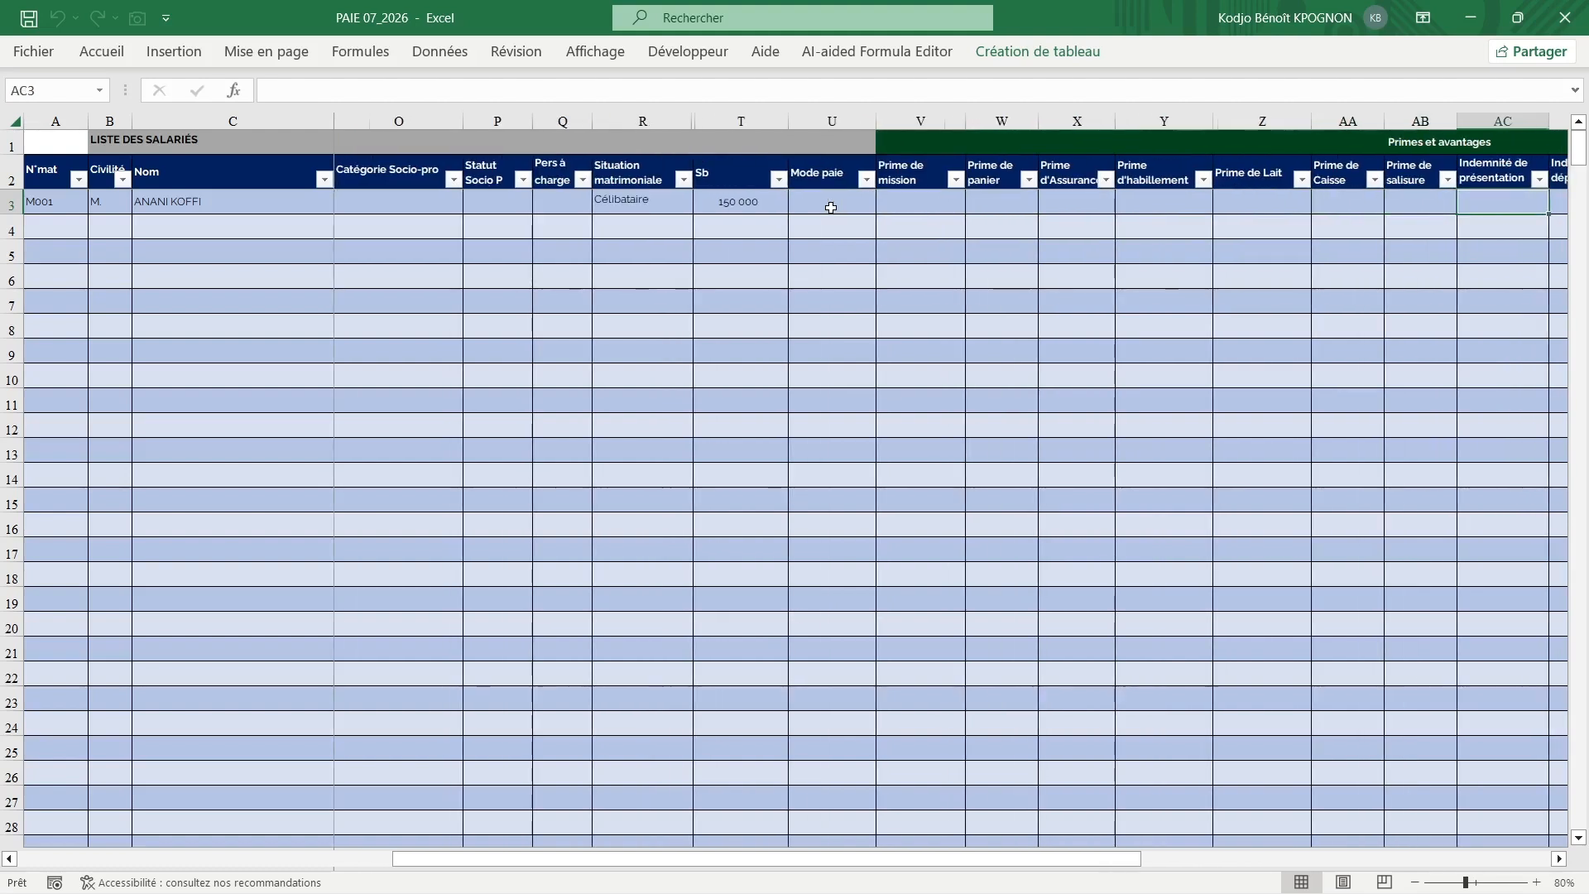
key(Right)
key(Right)
key(Right)
key(Right)
- Go through the overtime columns and the Avance, Acompte and Opposition fields of the first employee
key(Right)
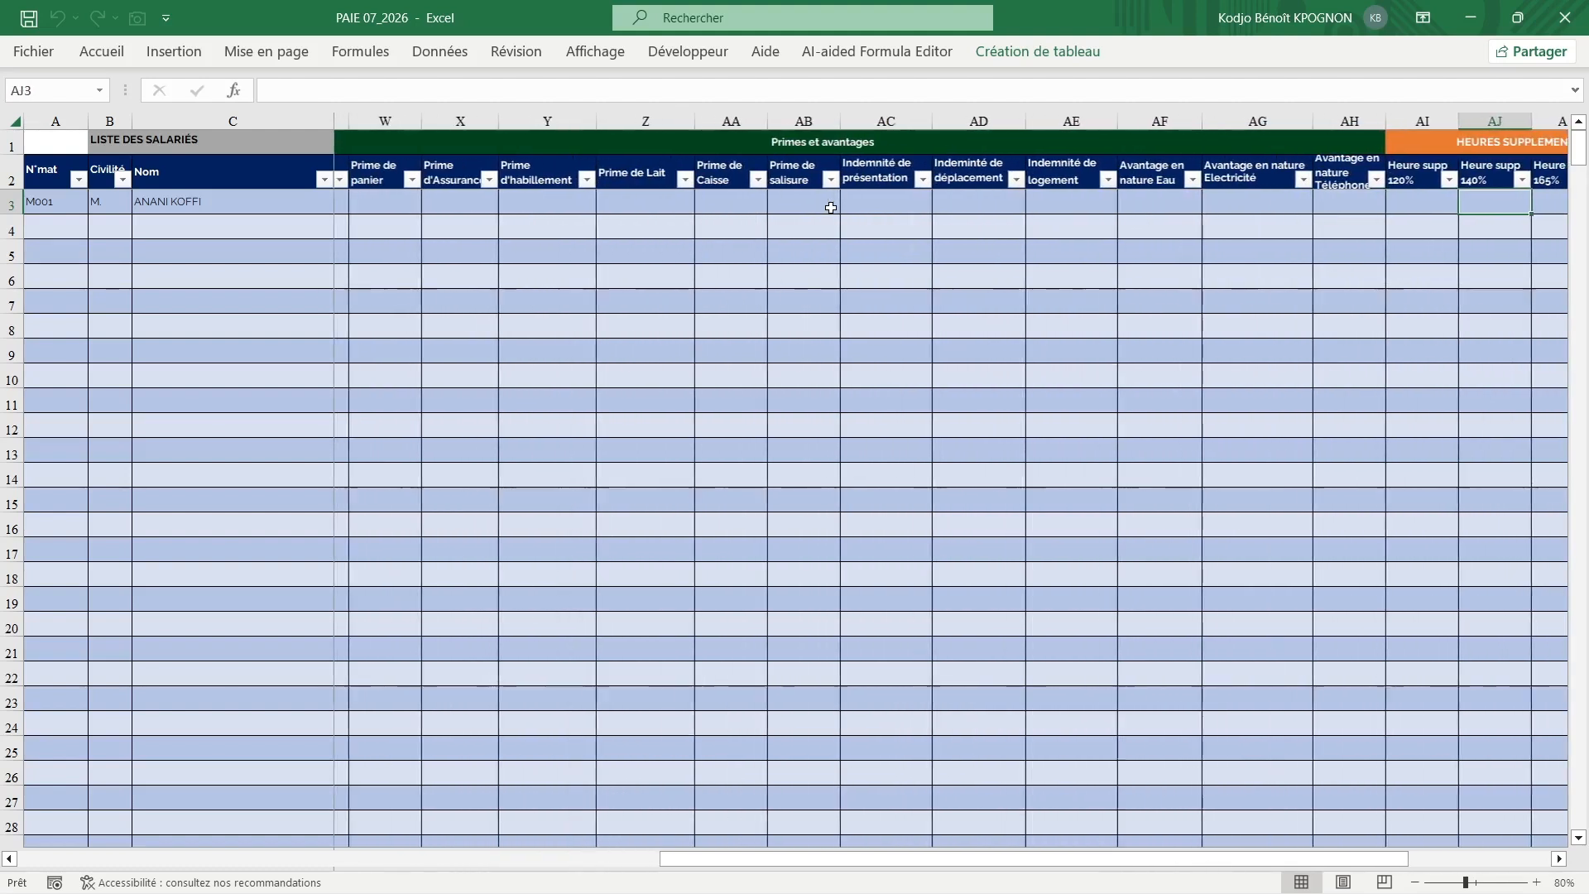
key(Right)
key(Right)
key(Right)
key(Right)
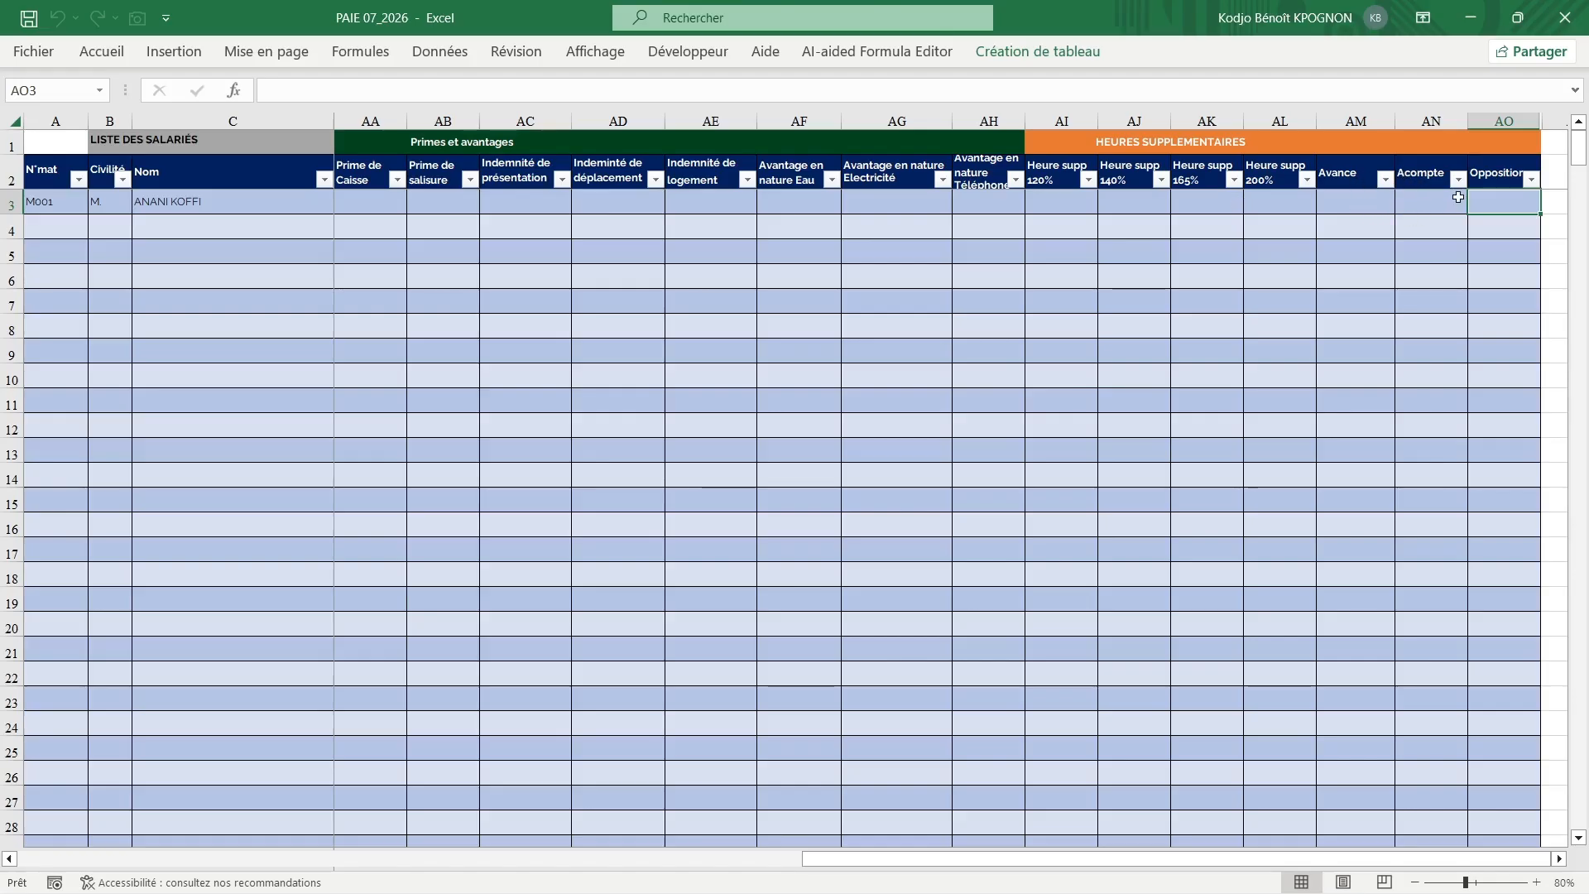
- Look back over the employee list's columns, from the bonuses to the identity, department and function fields
scroll(1018, 402, left, 3)
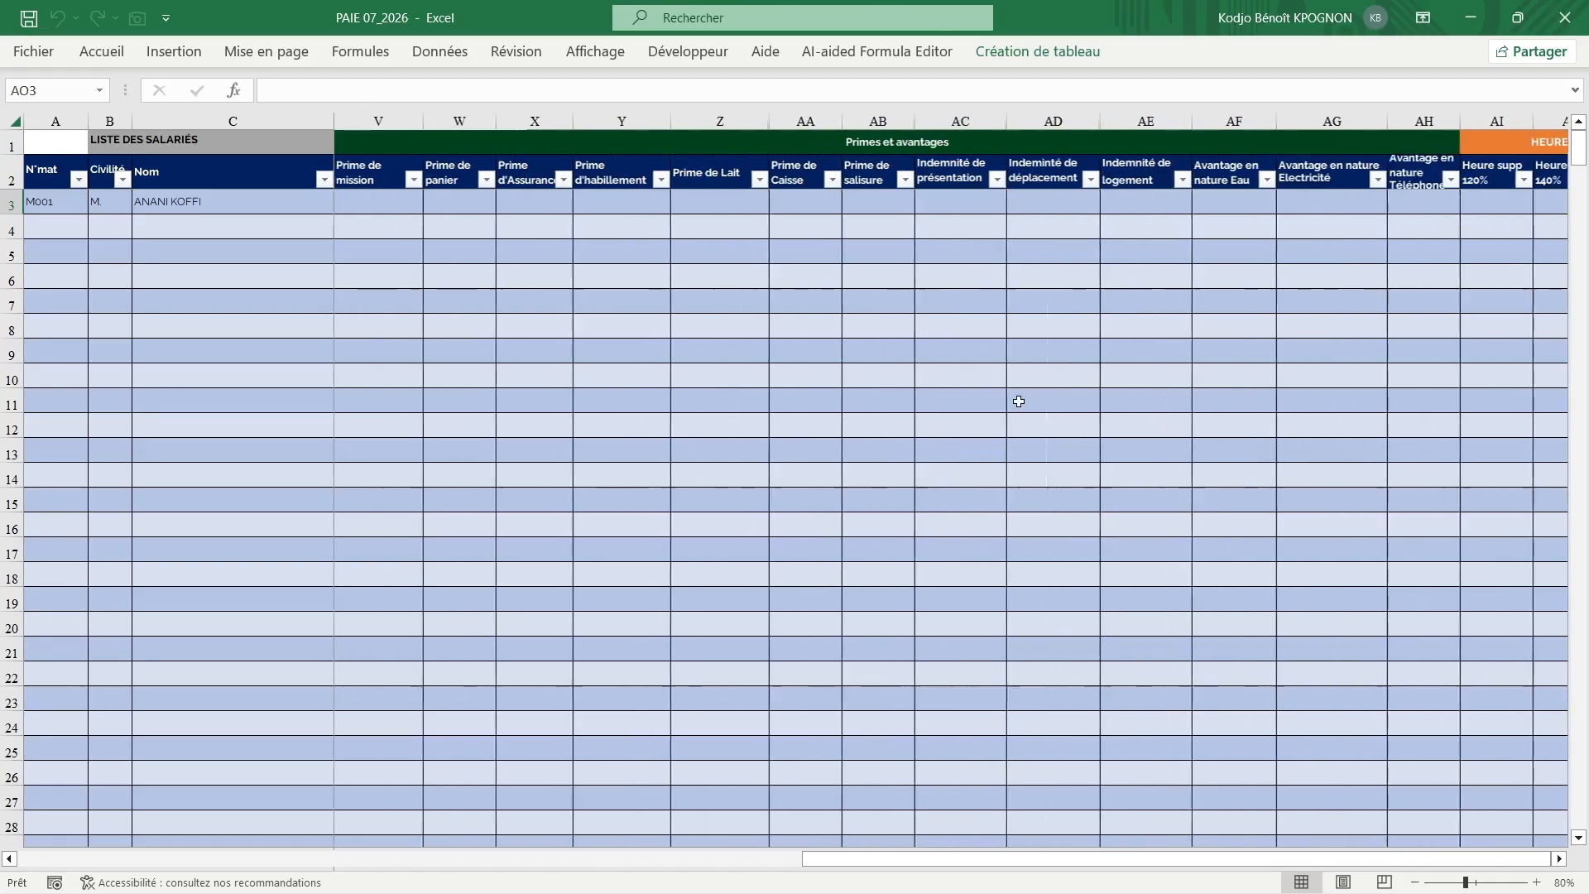
scroll(1018, 401, left, 10)
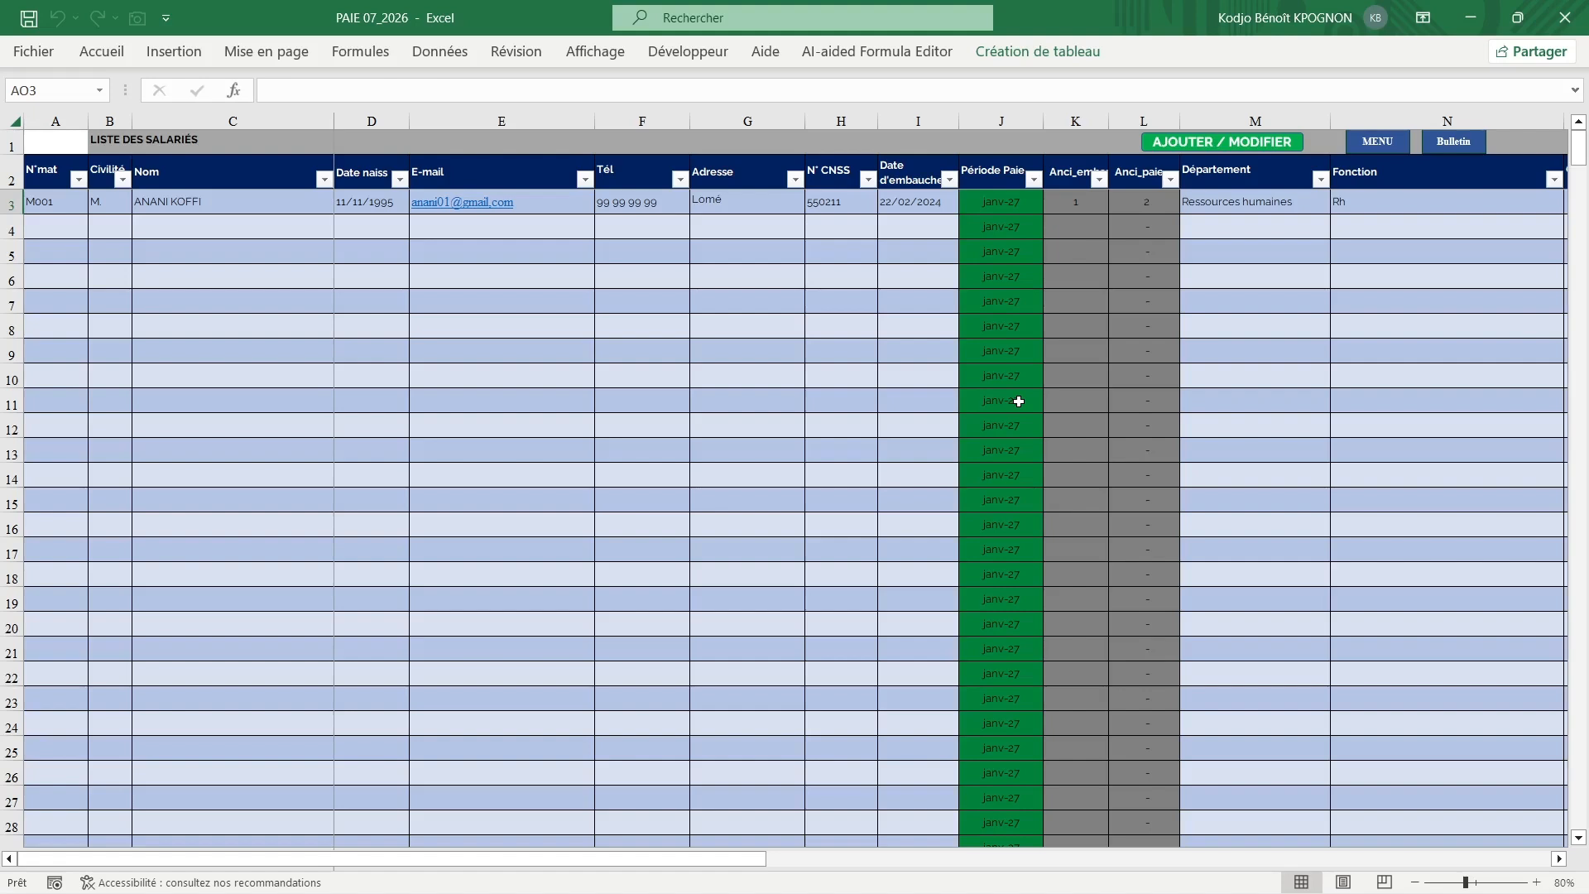
scroll(1181, 401, right, 3)
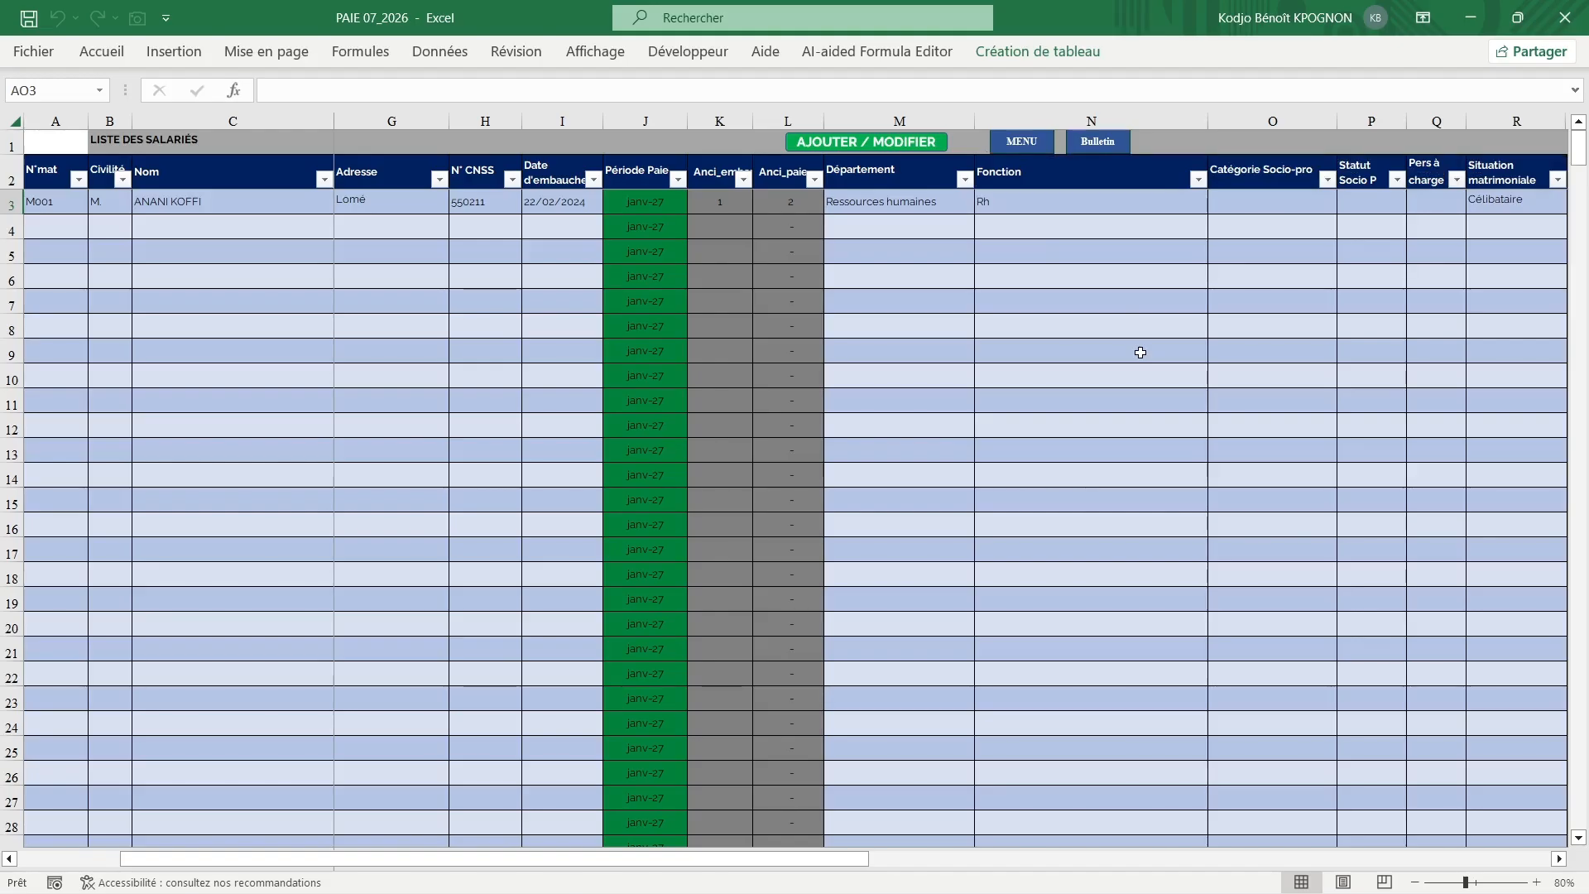
- Open the payslip sheet from the employee list, return to the menu, and open BULLETINS DES SALARIES from there
click(1094, 154)
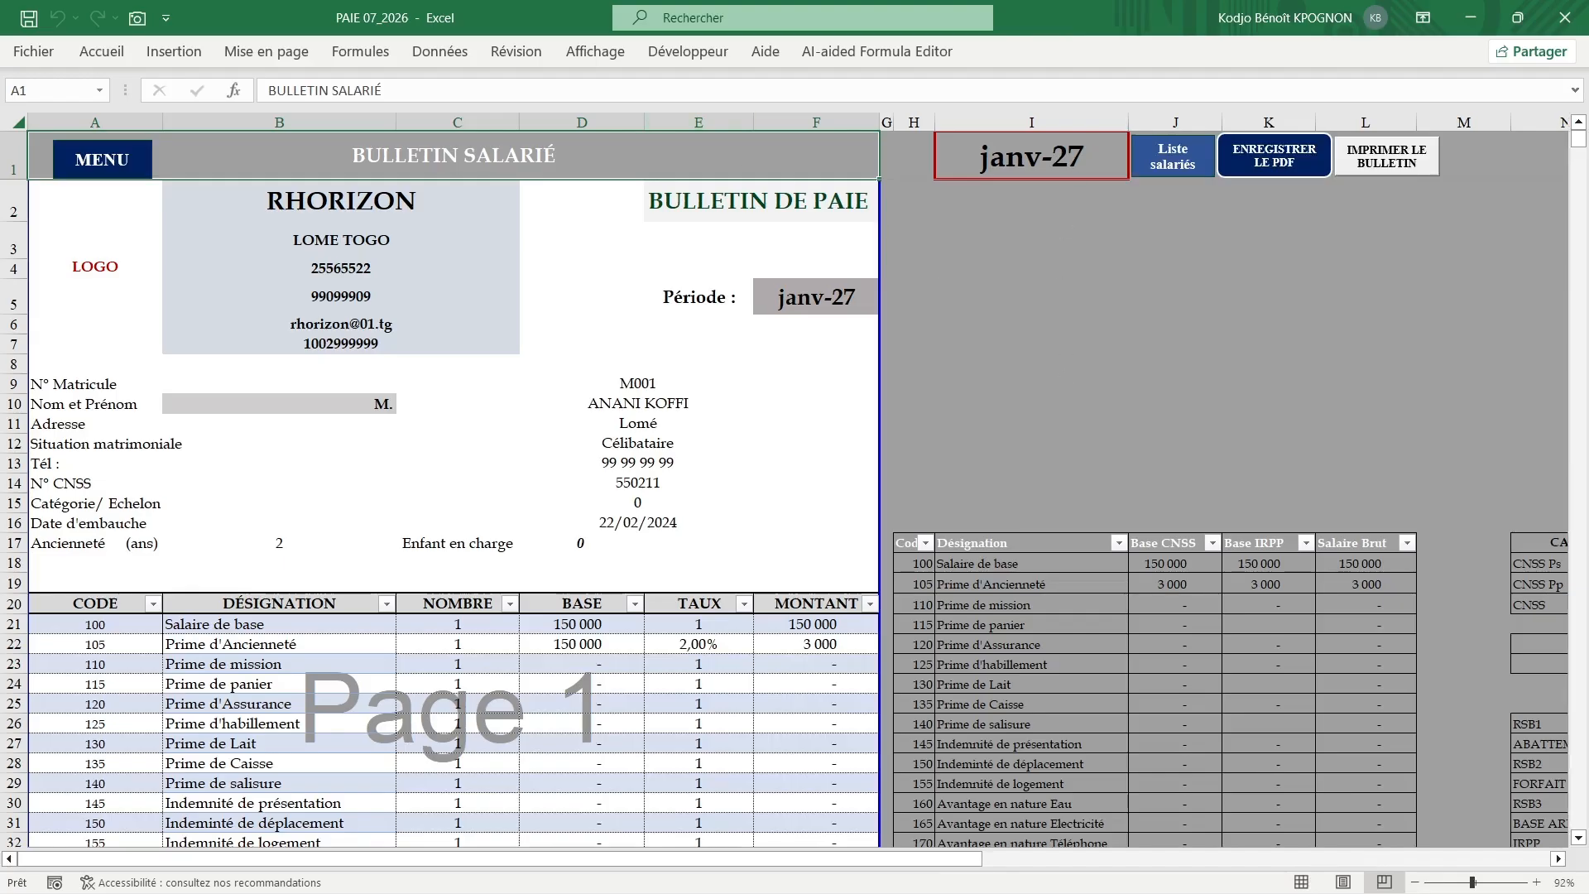
click(125, 172)
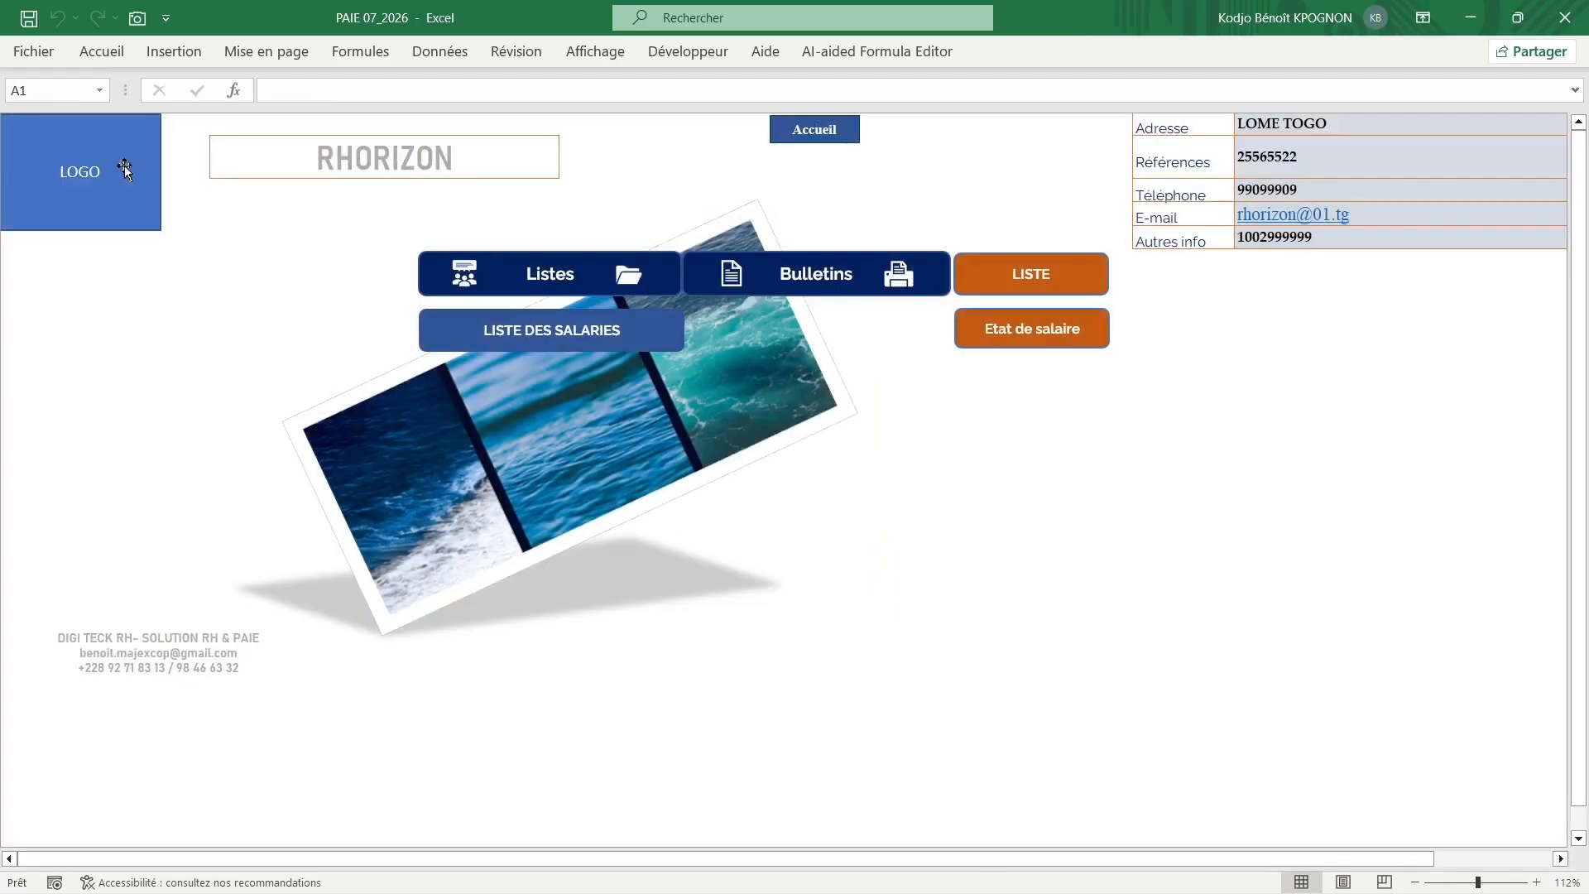
click(807, 285)
click(817, 330)
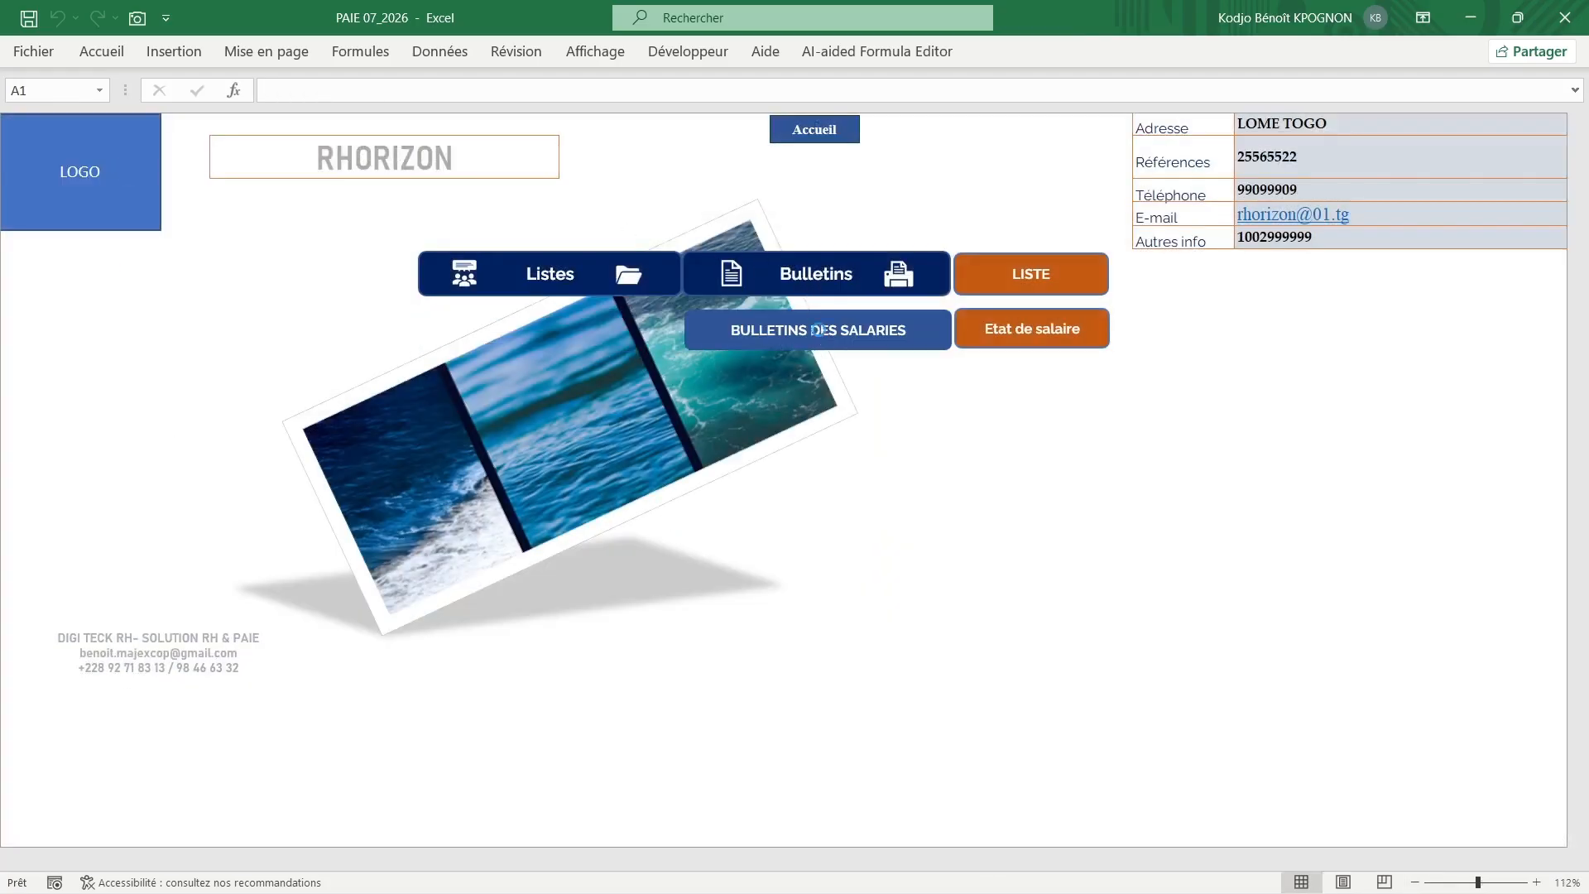
- Return to the employee list, reopen the payslip sheet and examine the company and employee details in its header
click(1173, 165)
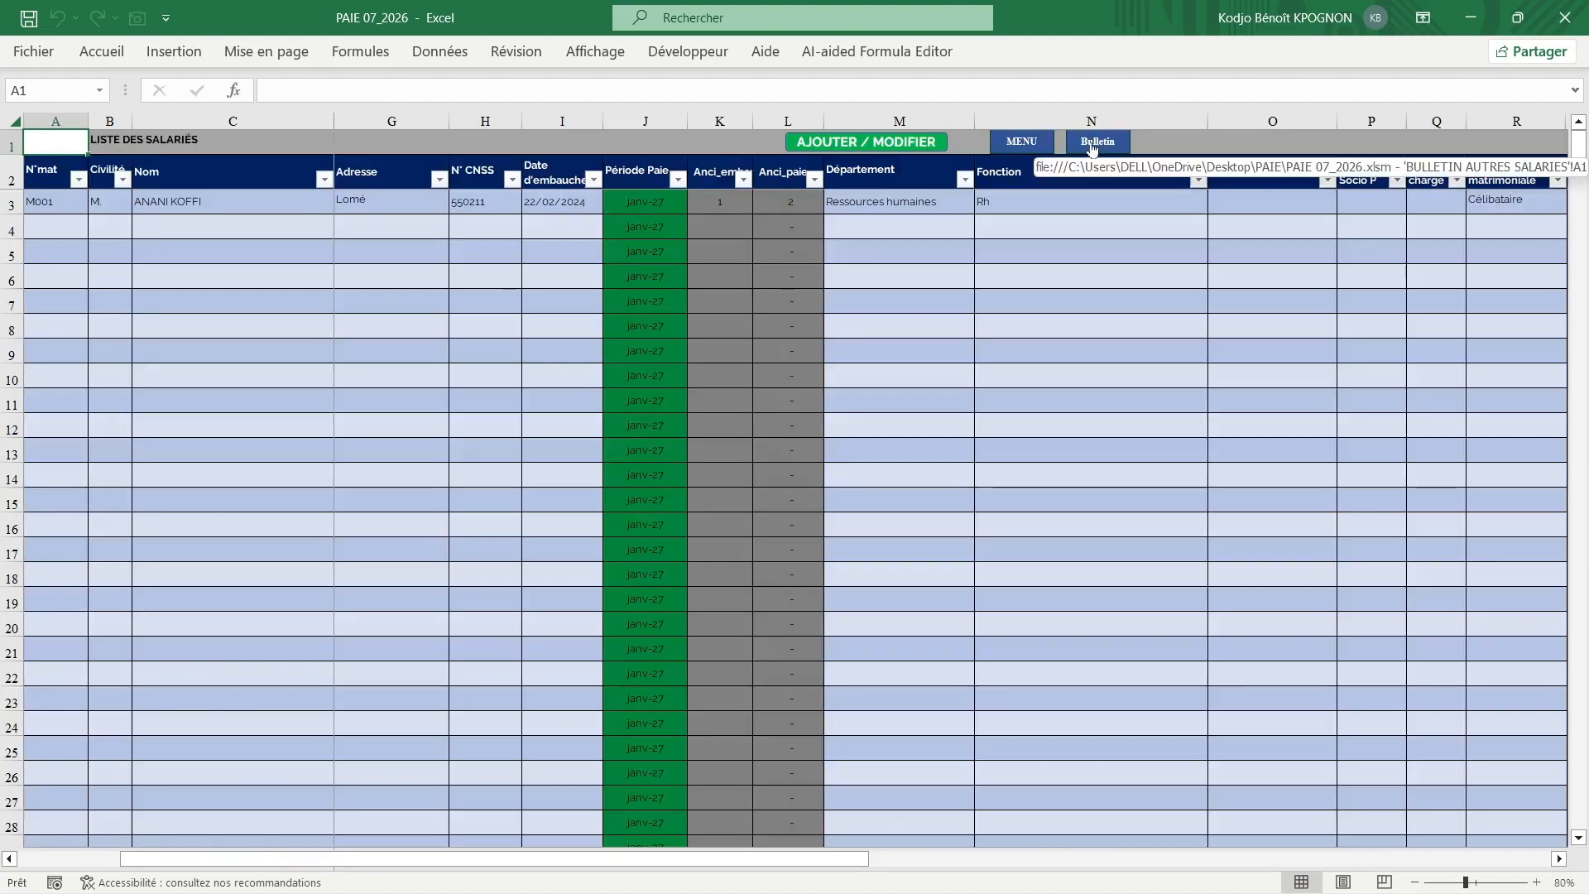
click(1093, 148)
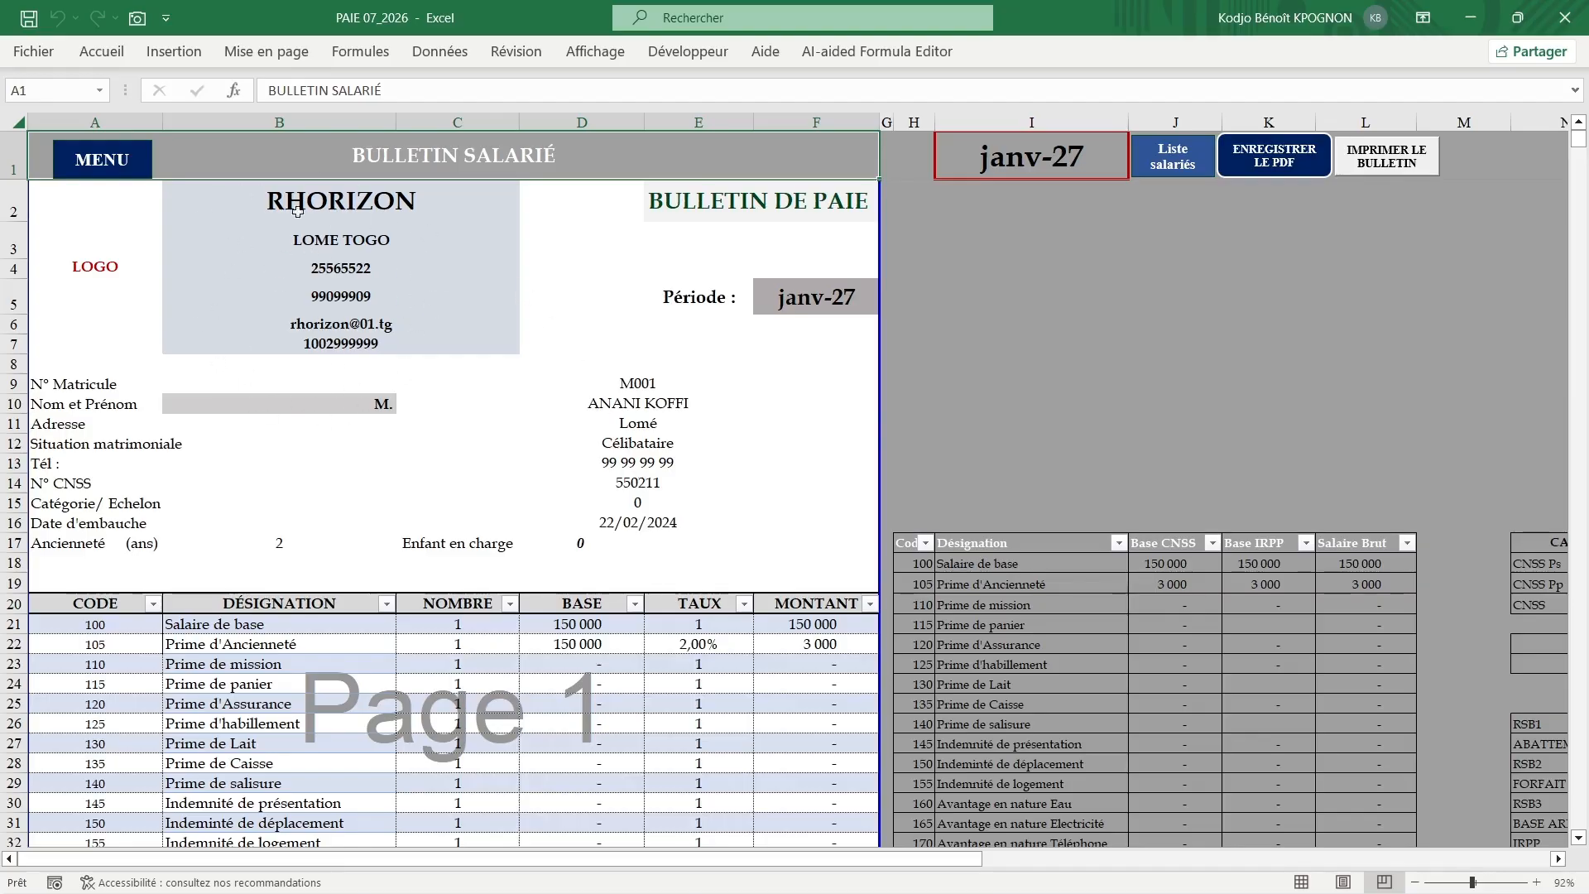
scroll(406, 430, down, 1)
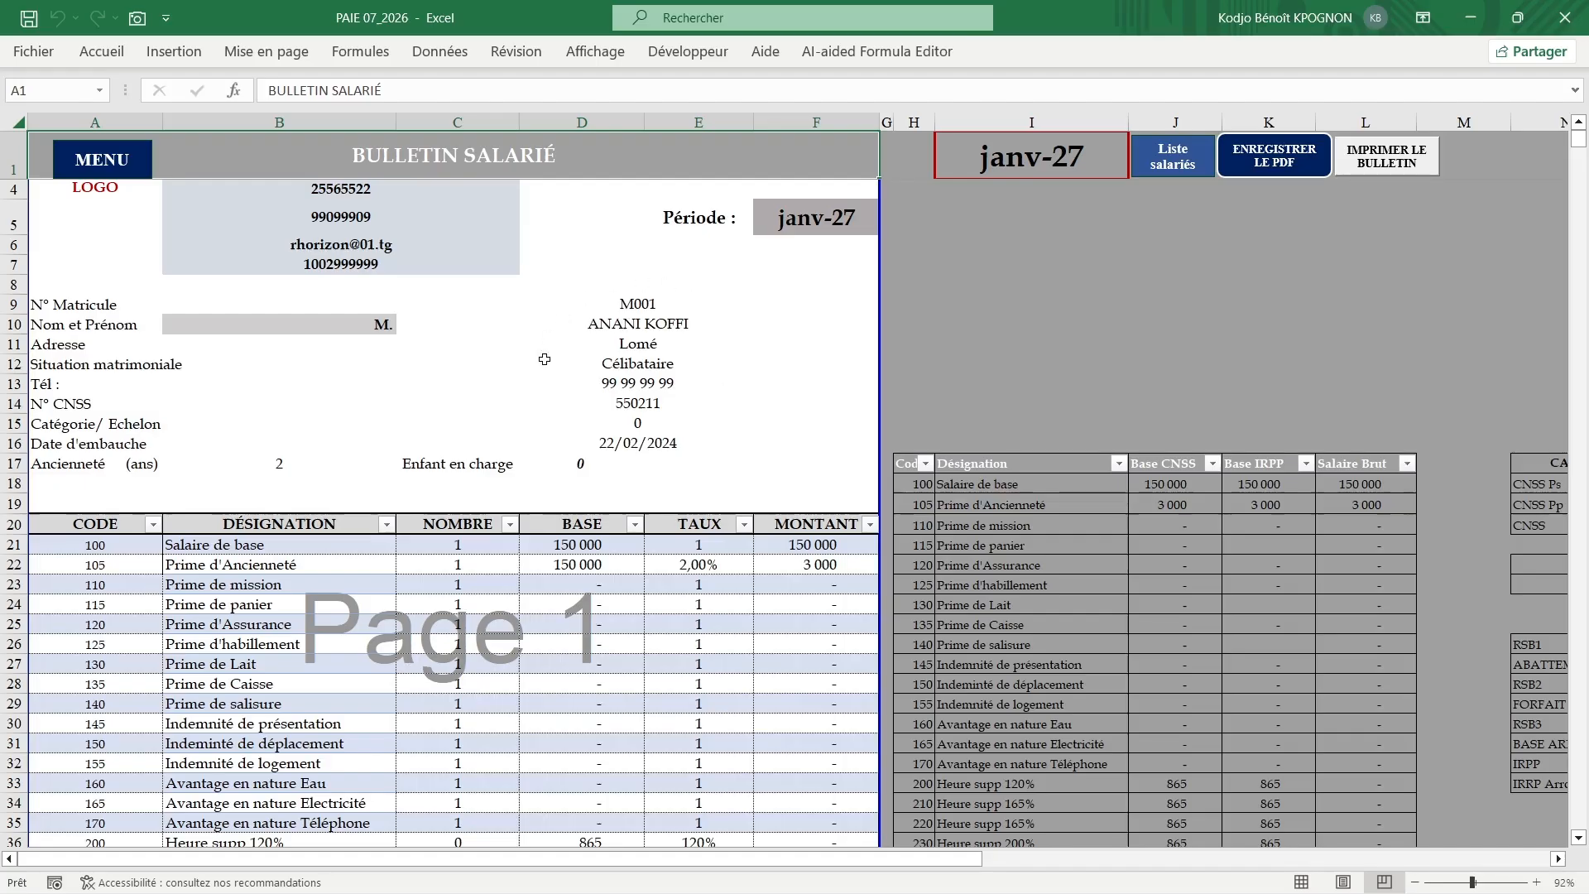
scroll(553, 313, up, 1)
scroll(553, 314, up, 1)
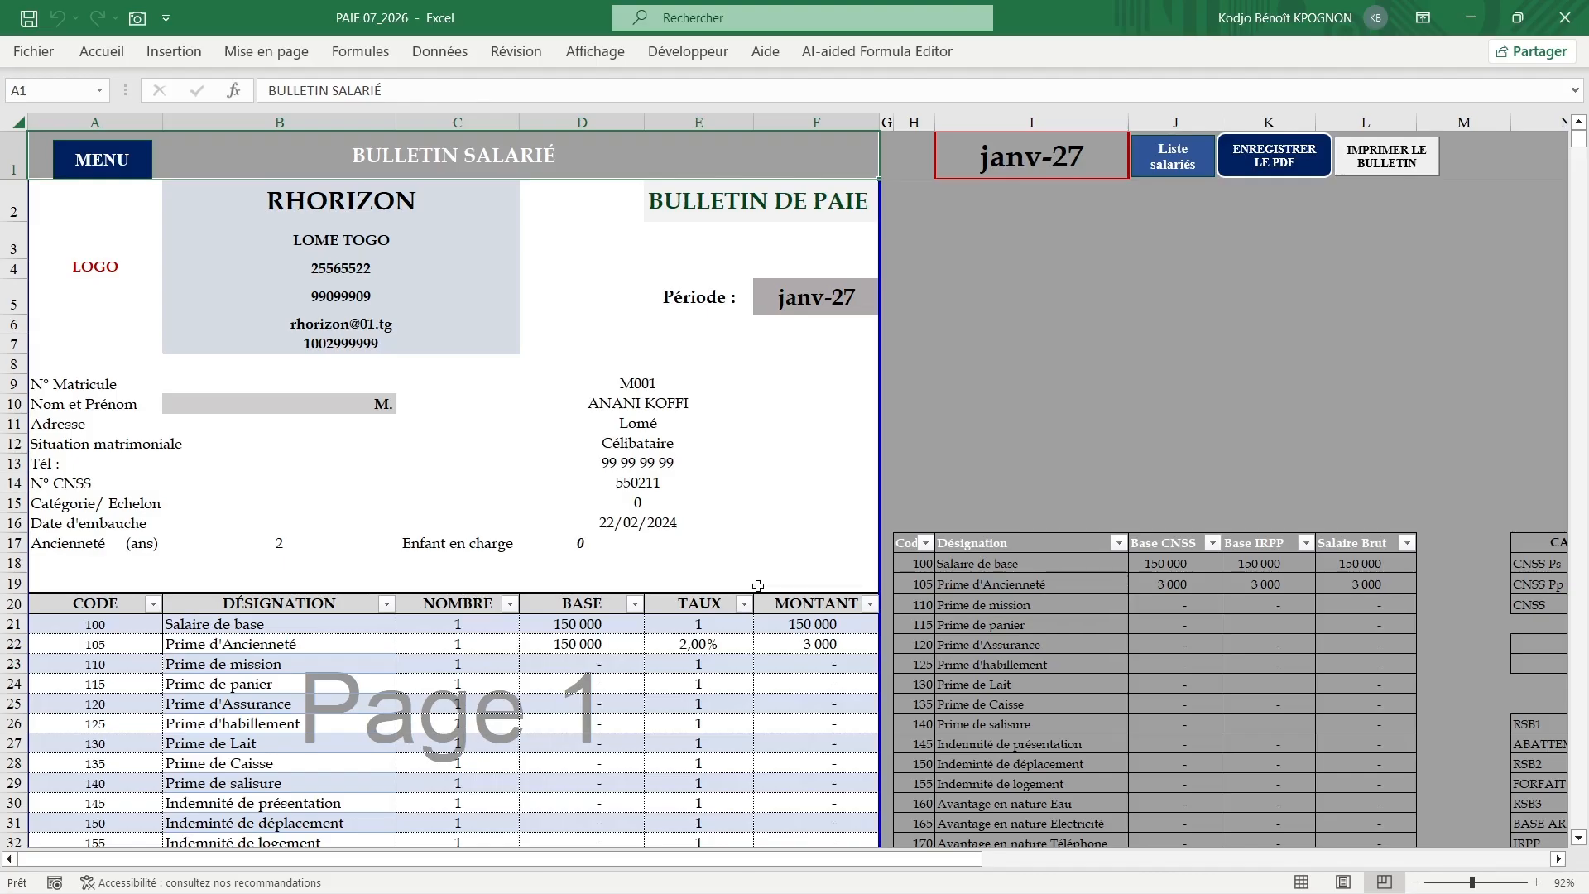
- Look through the first payslip's salary, deduction and net pay lines, and return to its header
scroll(757, 586, down, 6)
scroll(758, 586, down, 1)
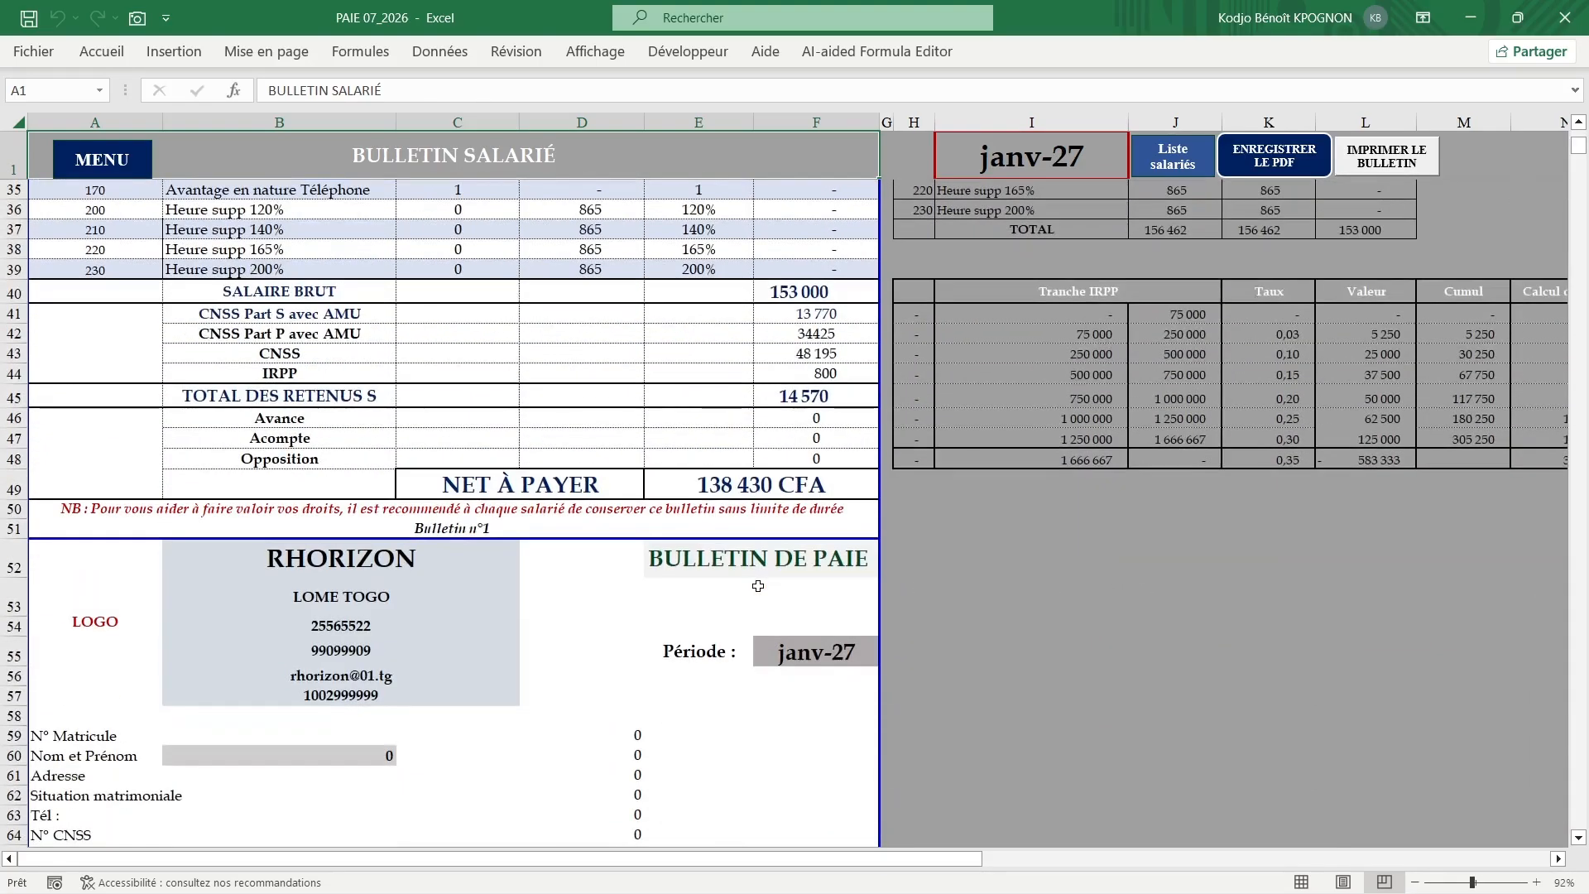
scroll(758, 586, up, 10)
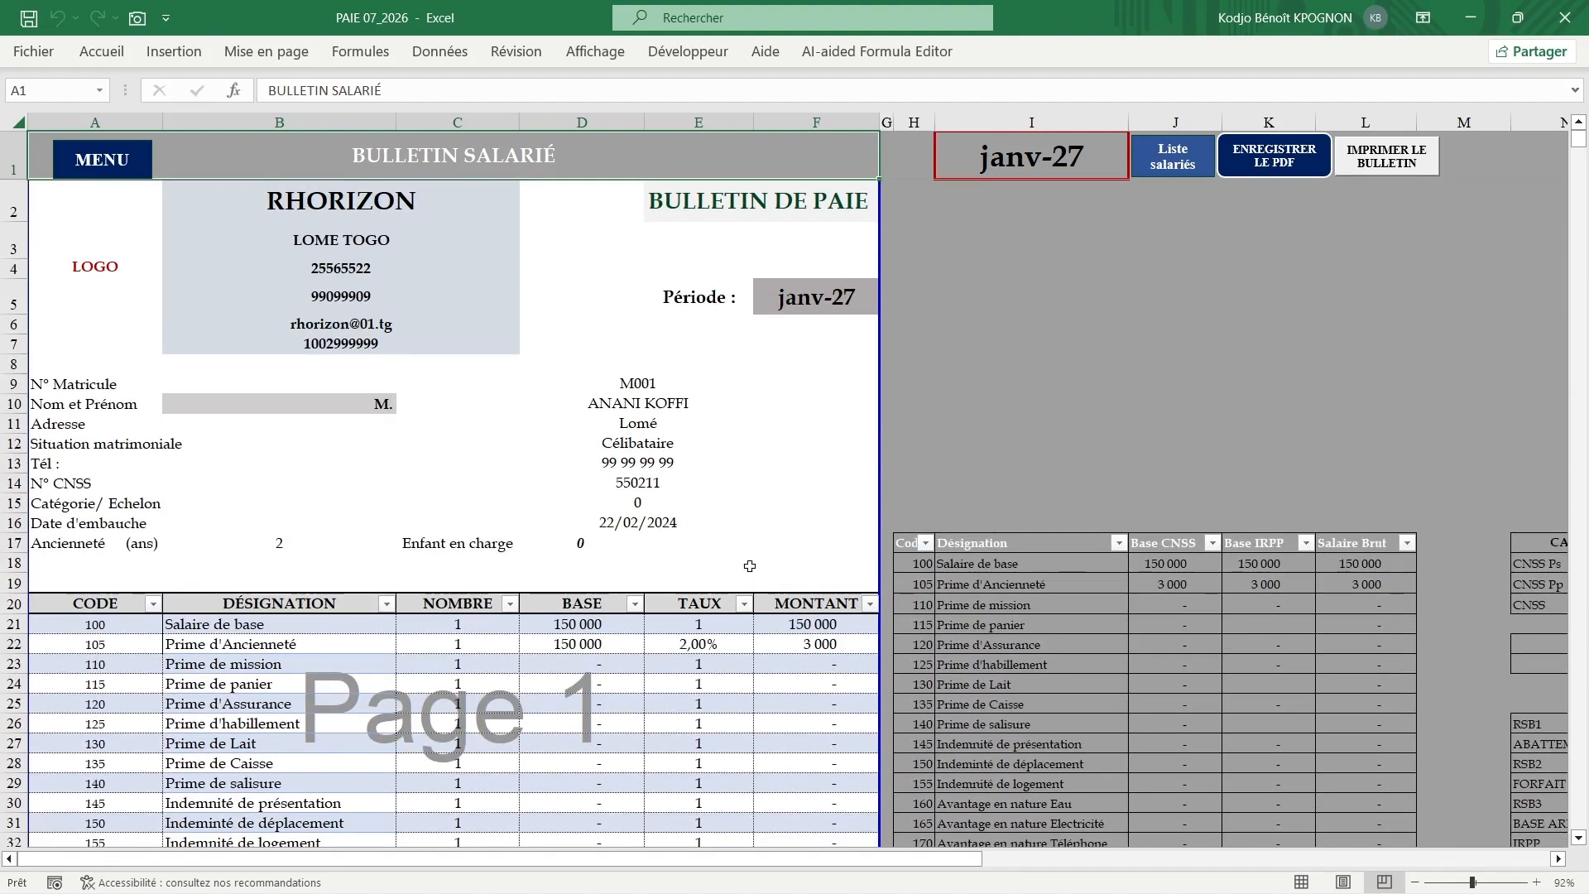
- Set the pay period of the payslips to juin-26
click(1026, 157)
click(1138, 171)
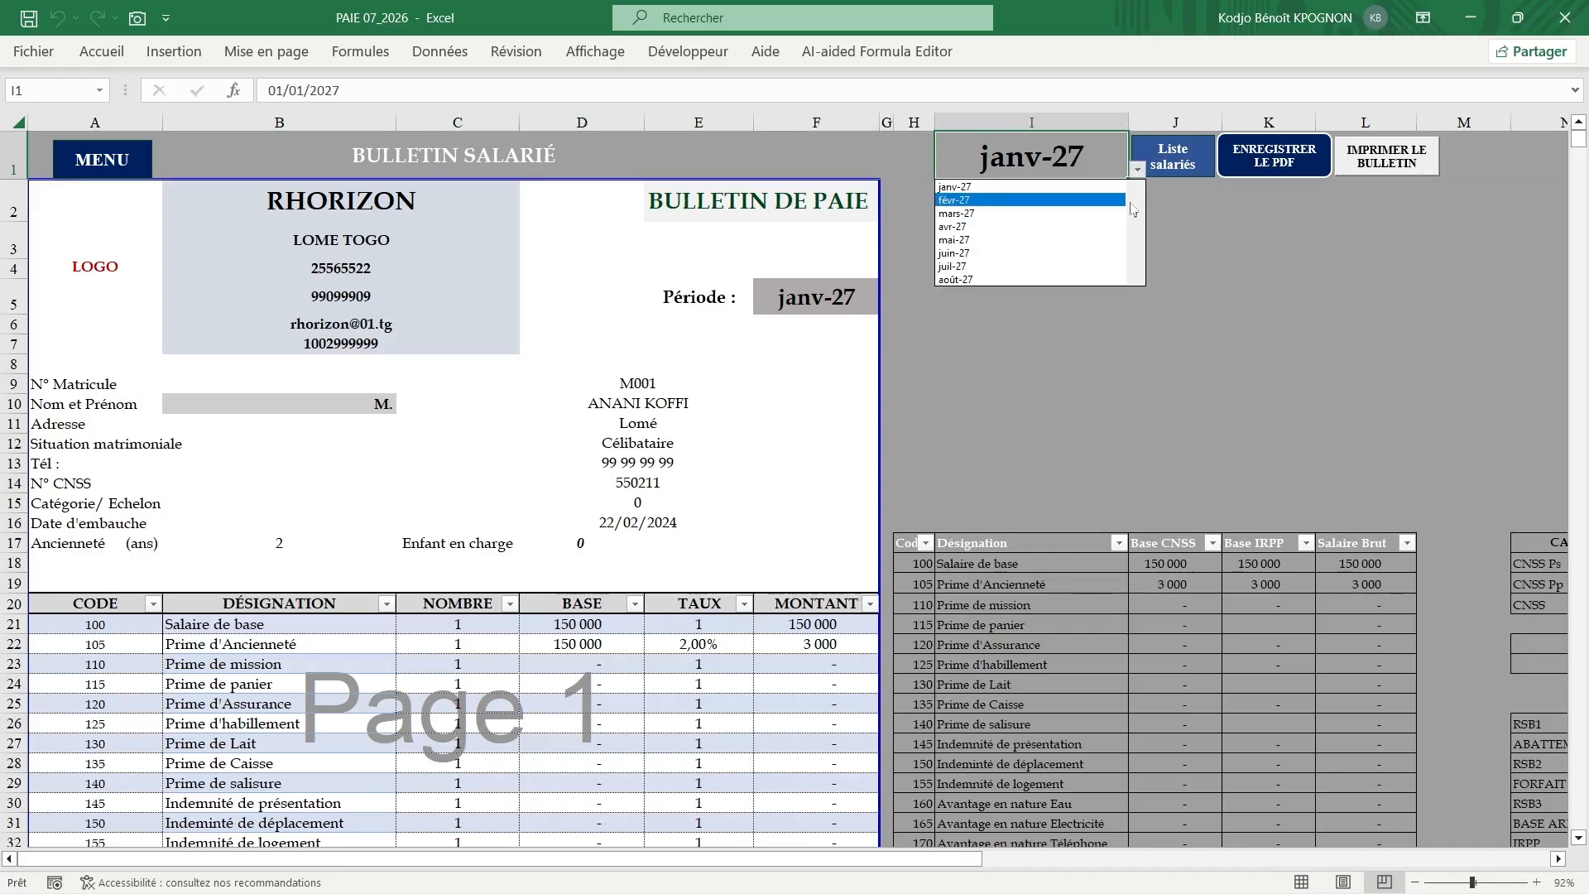
scroll(995, 223, up, 3)
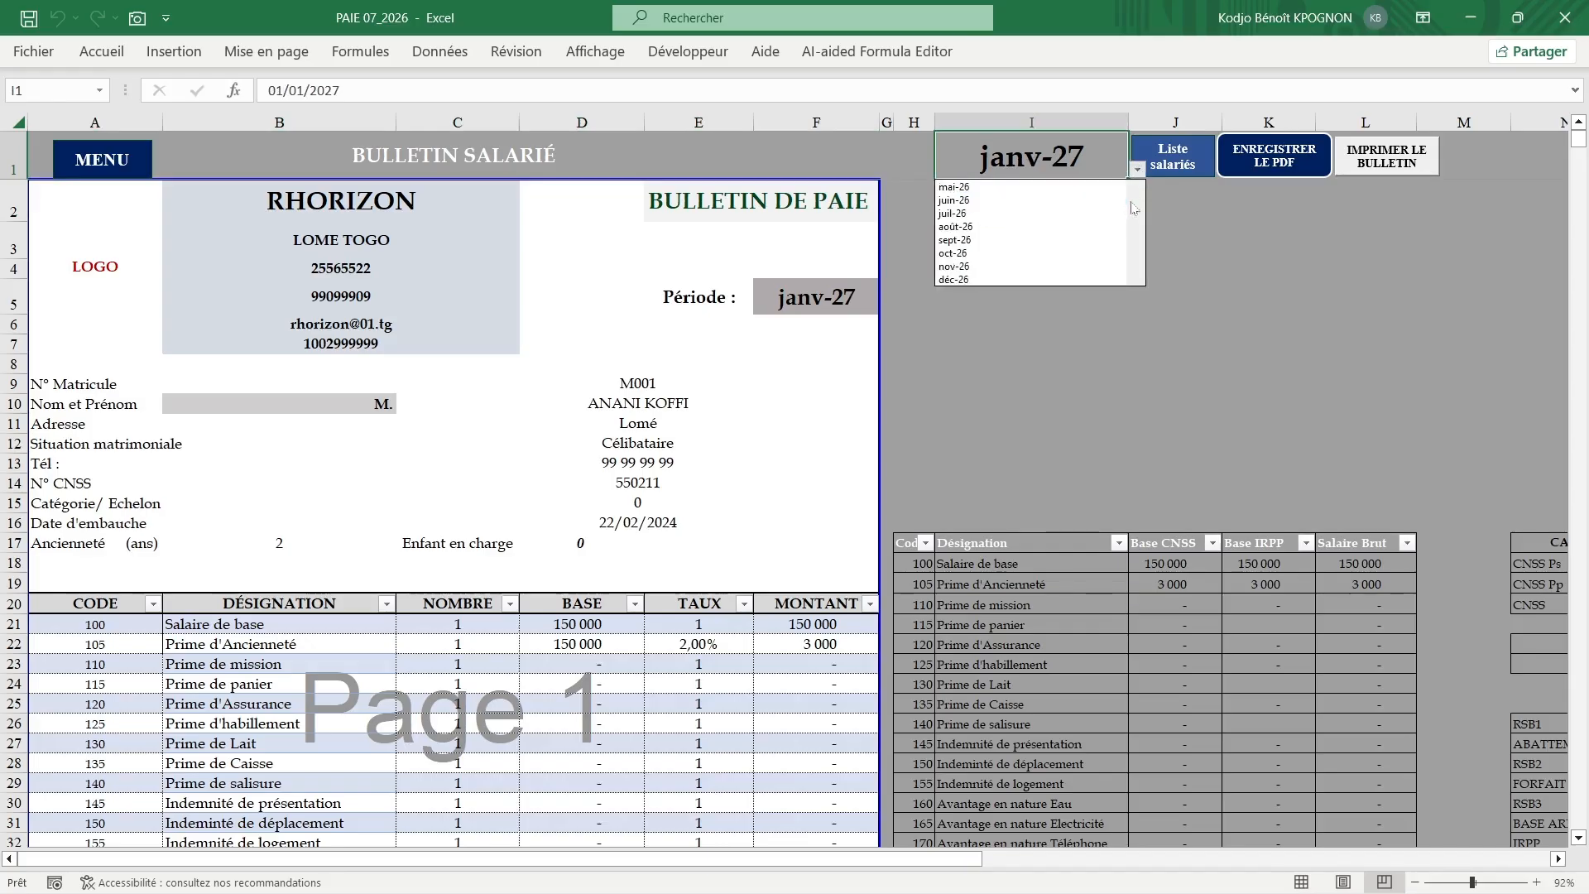
click(996, 201)
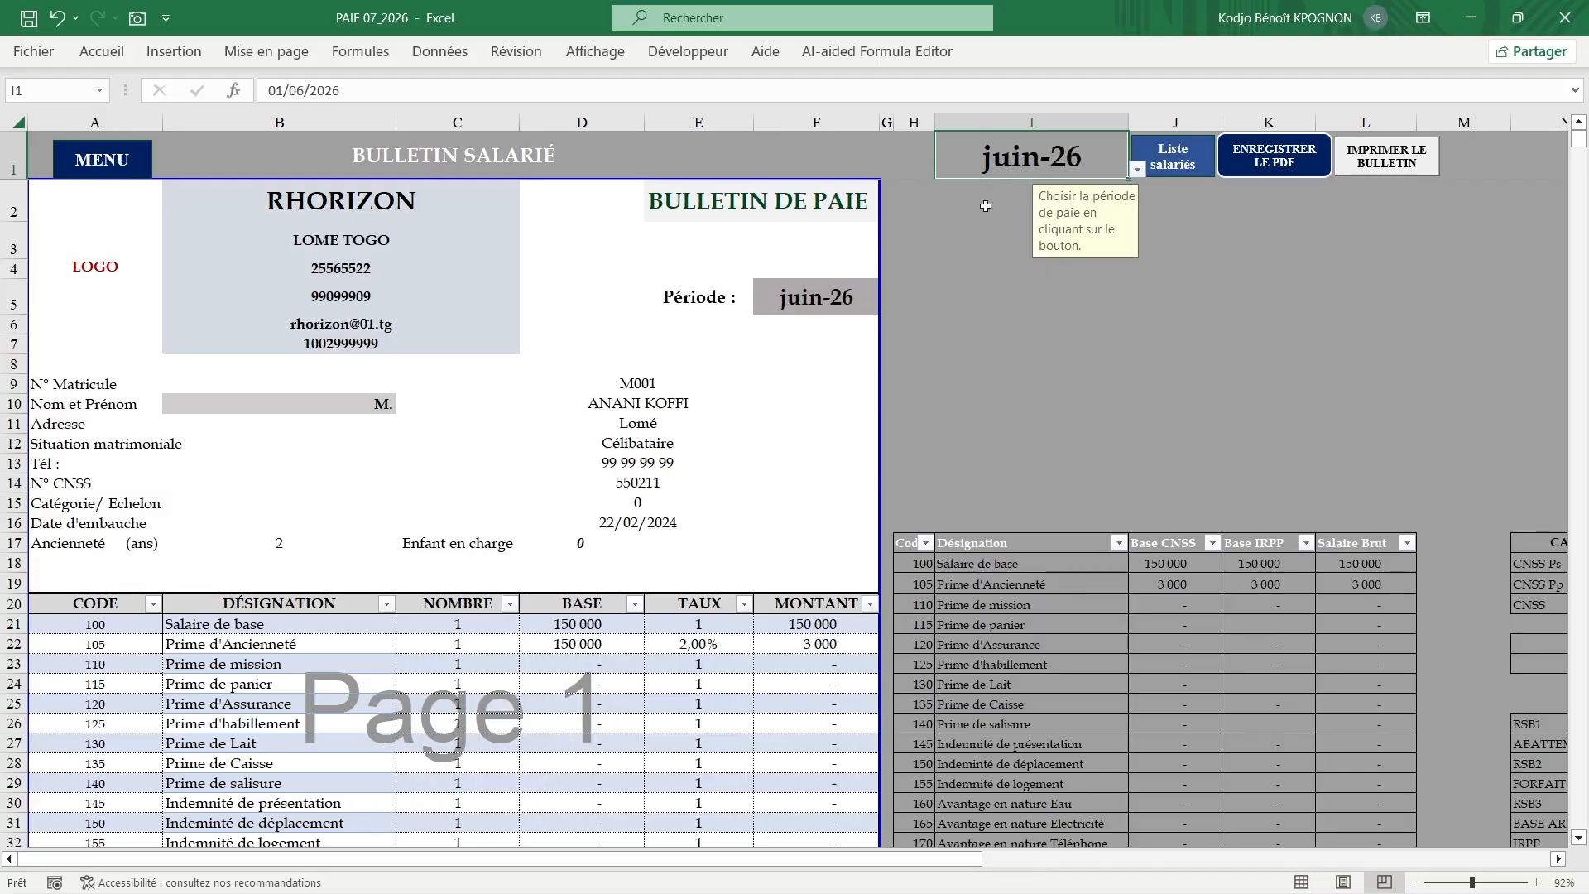
- Browse the further payslips down the sheet and return to the first payslip's salary lines
scroll(796, 540, down, 10)
scroll(796, 540, down, 20)
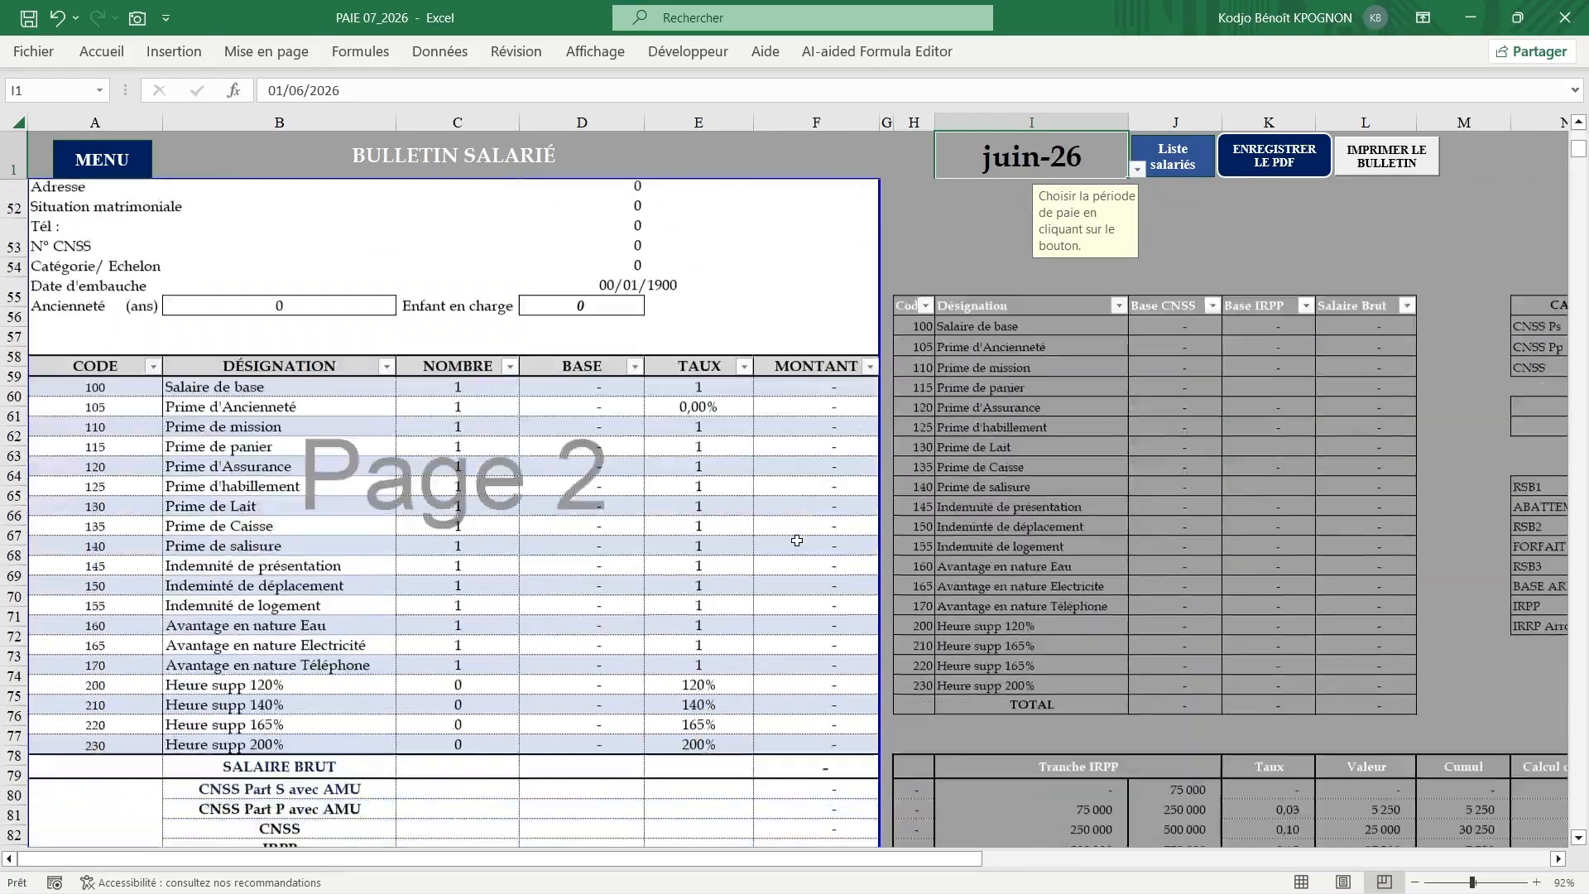
scroll(796, 540, down, 20)
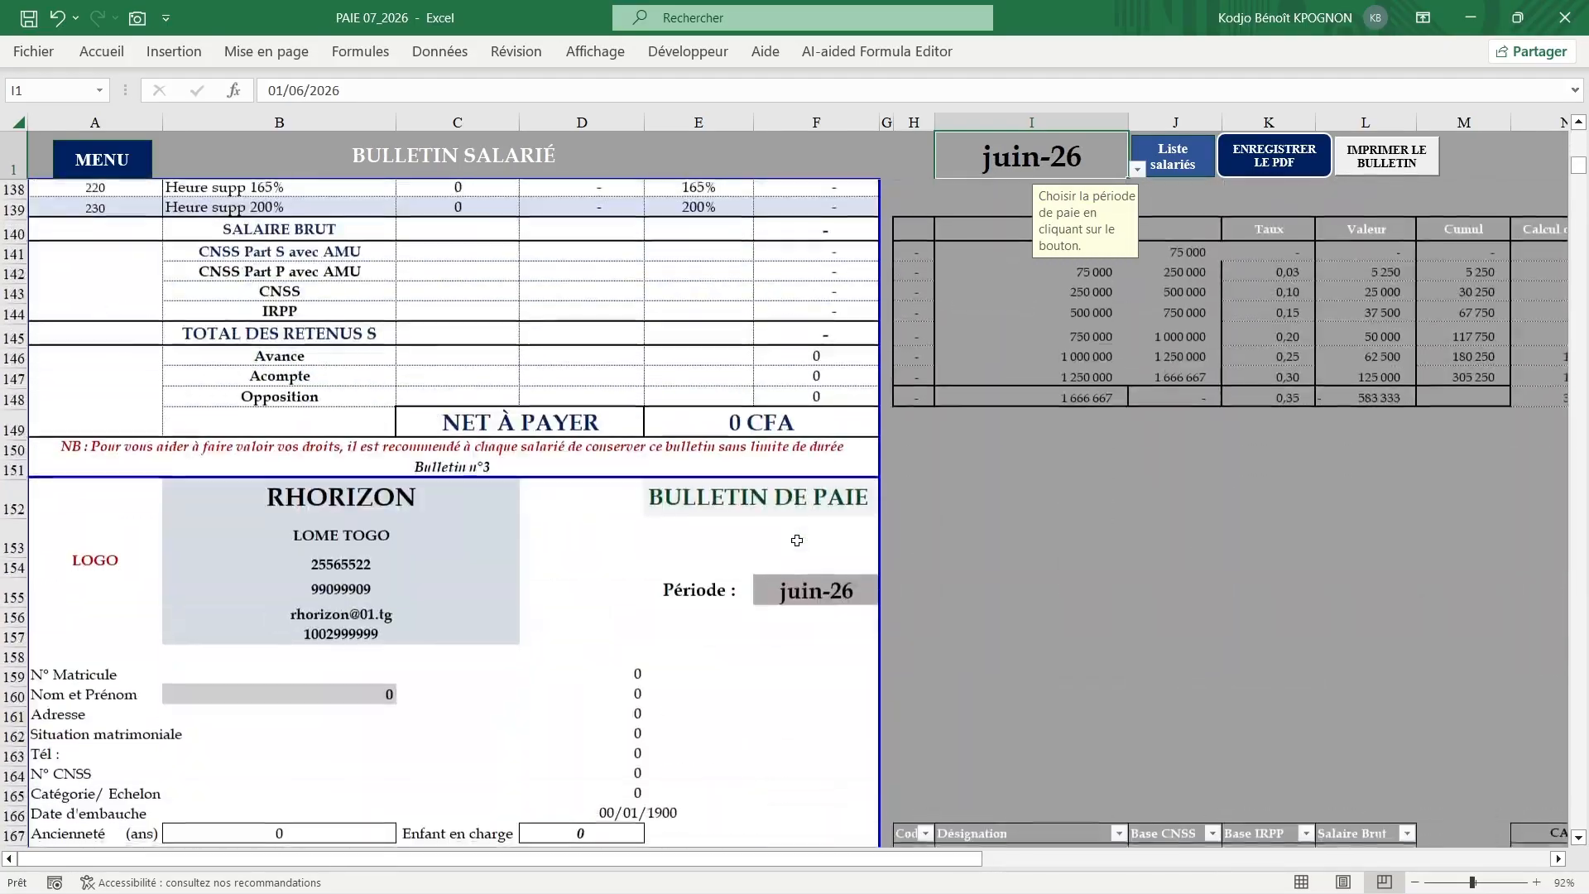
scroll(796, 540, up, 20)
scroll(796, 539, up, 17)
scroll(796, 539, down, 2)
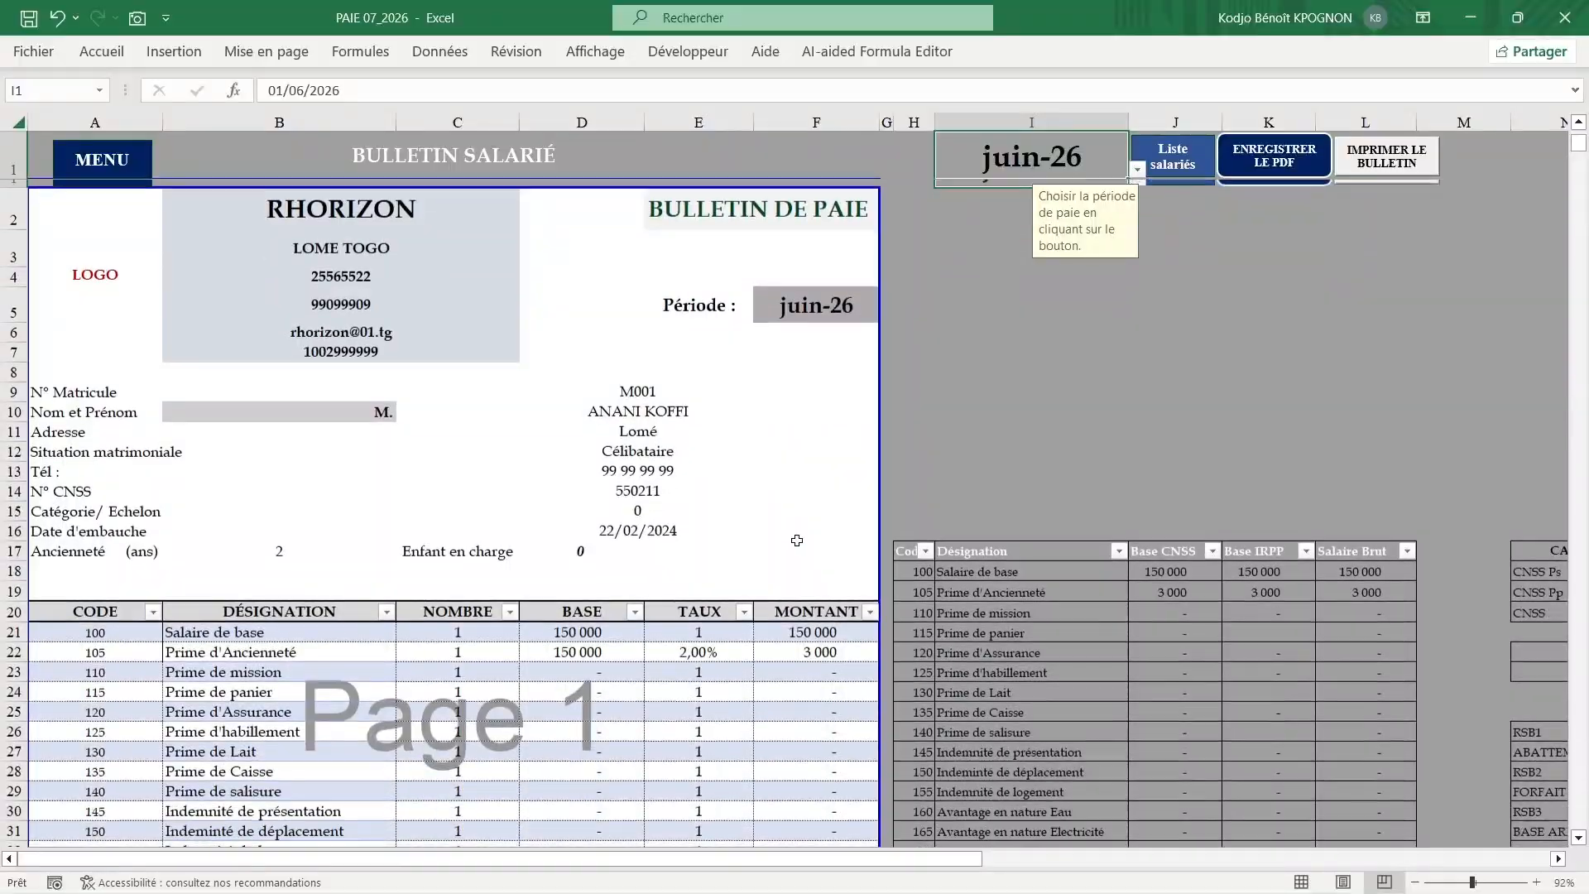
scroll(796, 539, down, 1)
scroll(796, 539, down, 3)
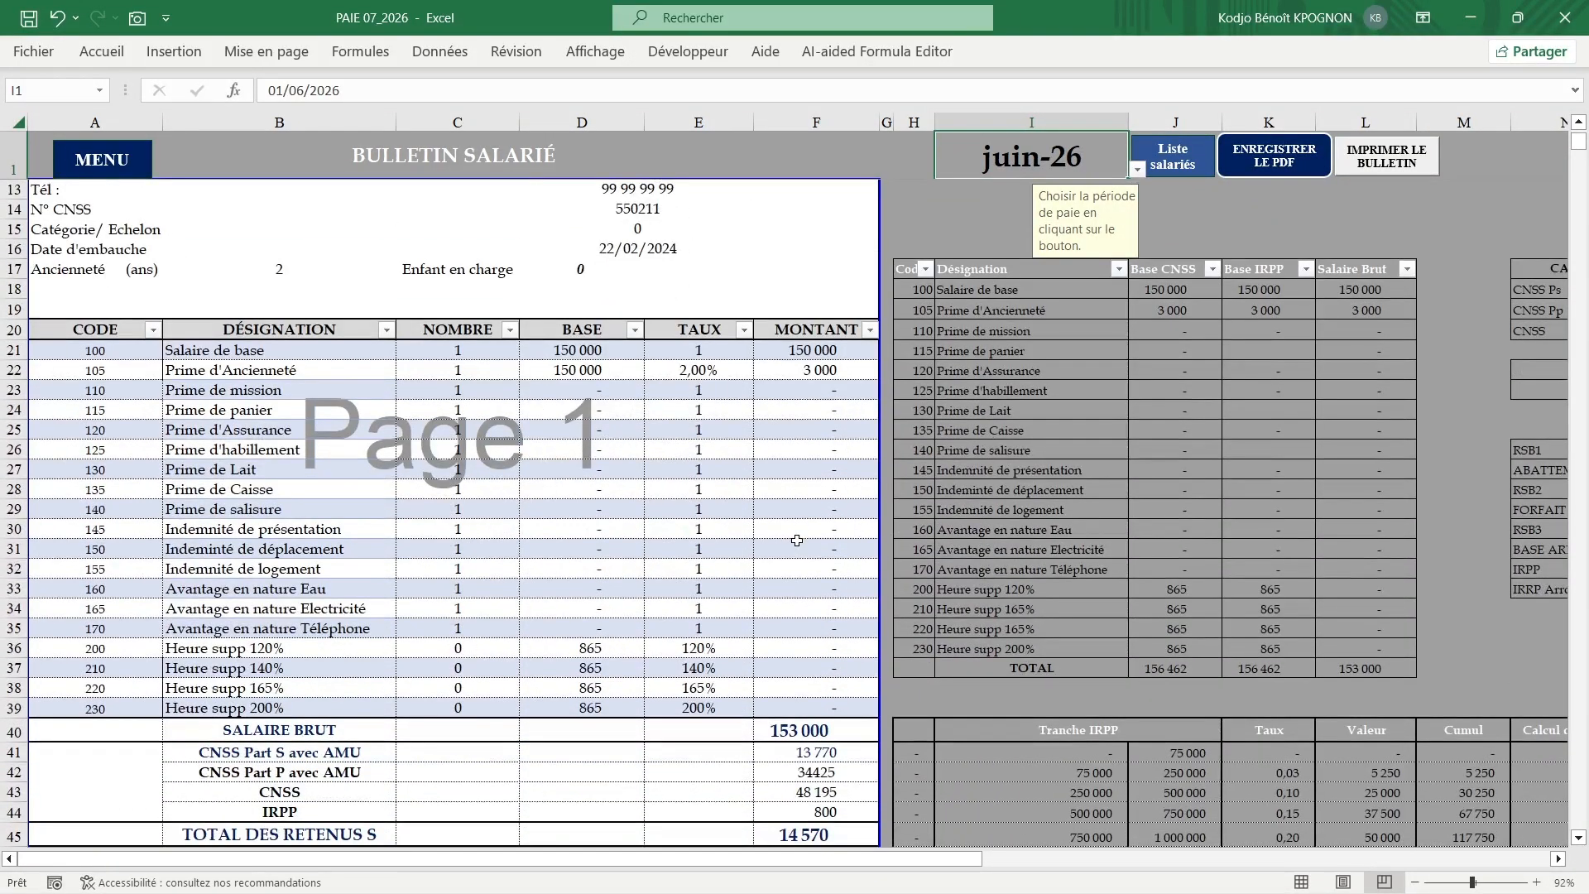
- Examine the calculation tables beside the payslip: CNSS and IRPP bases, CALCUL DES RETENUS and the IRPP brackets
scroll(796, 539, right, 4)
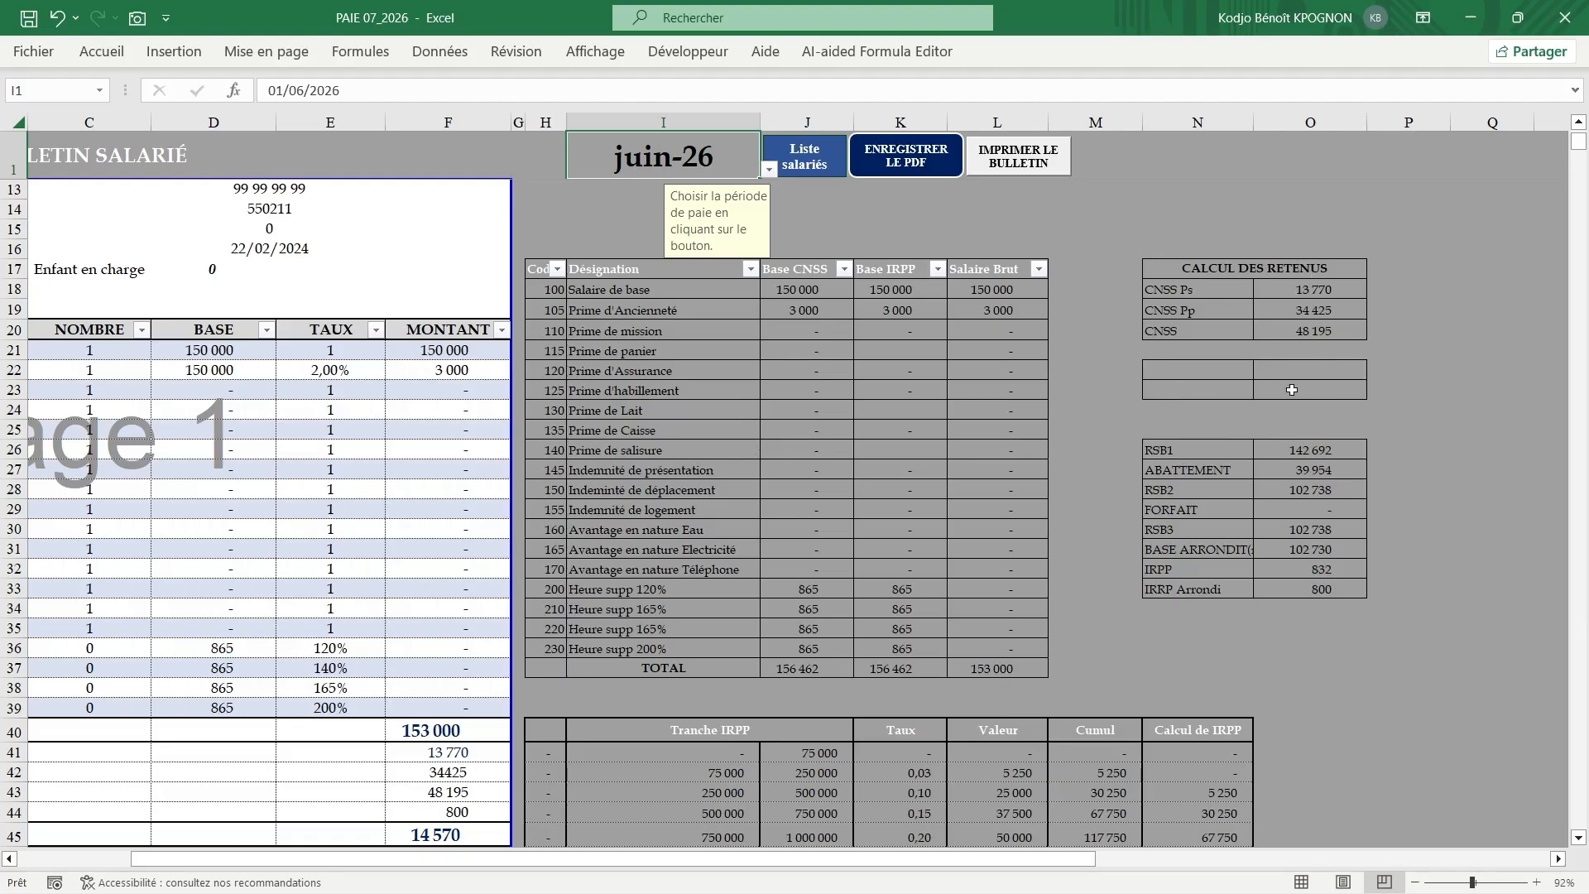
scroll(1297, 357, down, 3)
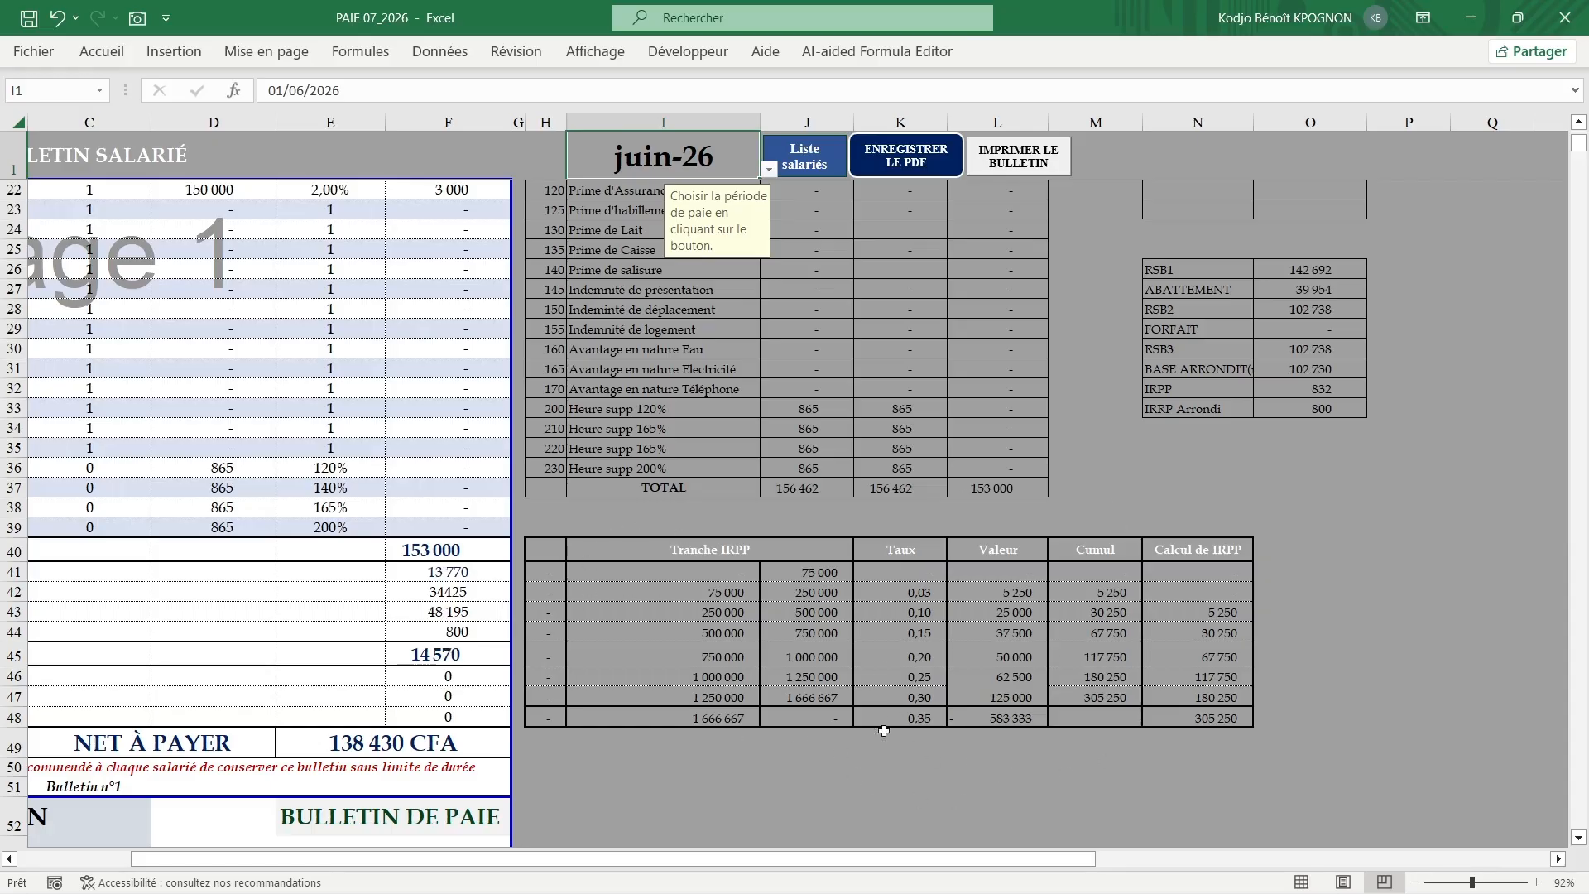
scroll(821, 714, left, 3)
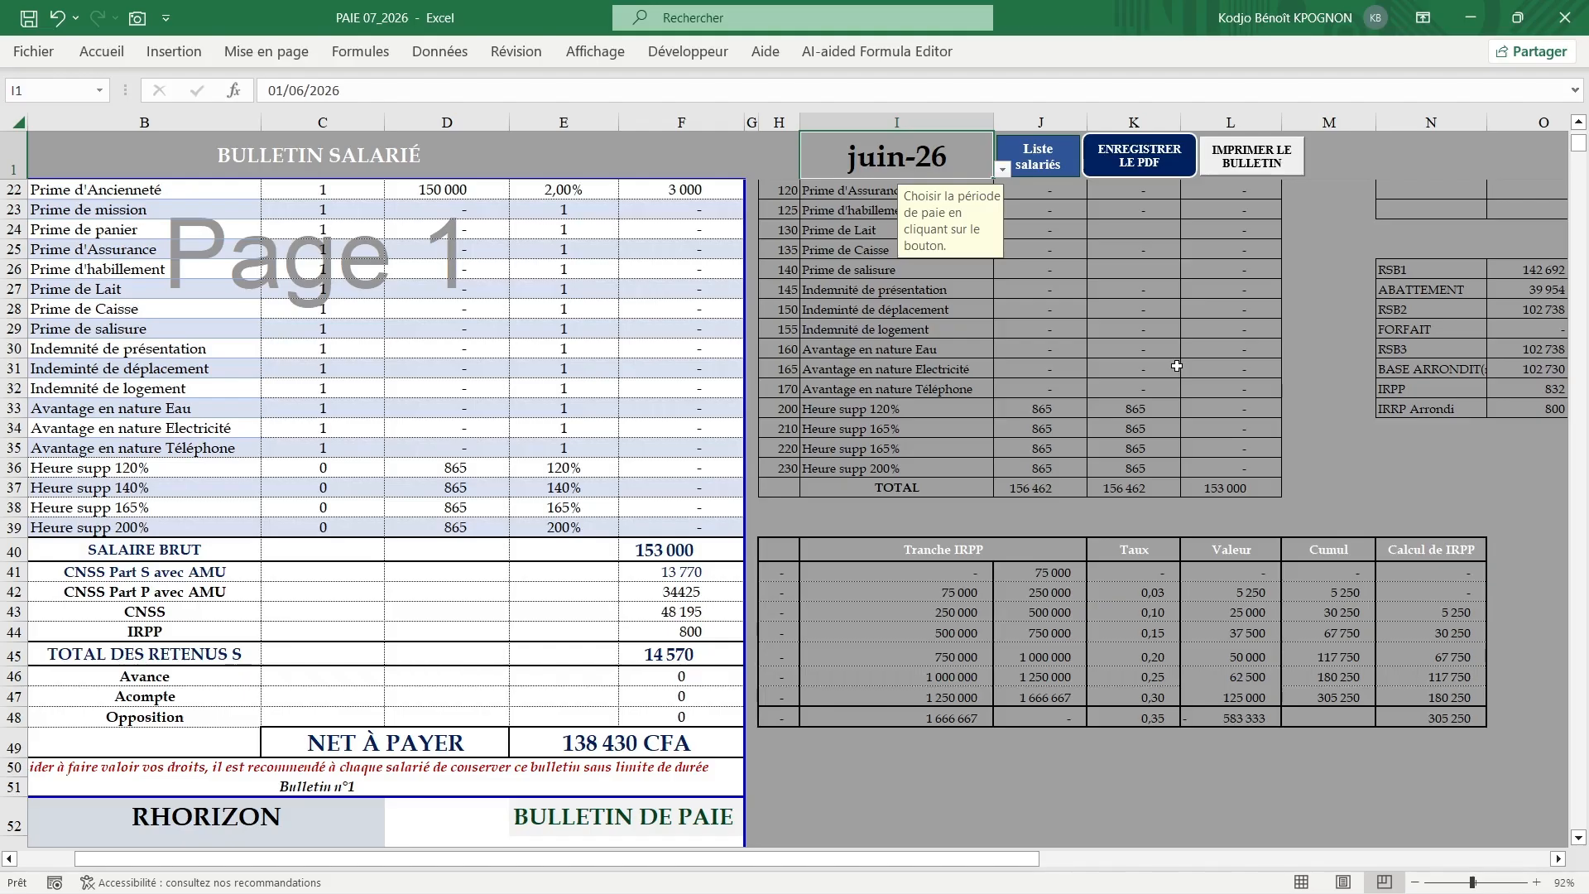
- Browse the payslips further down the sheet and return to the first payslip's header
scroll(535, 551, left, 1)
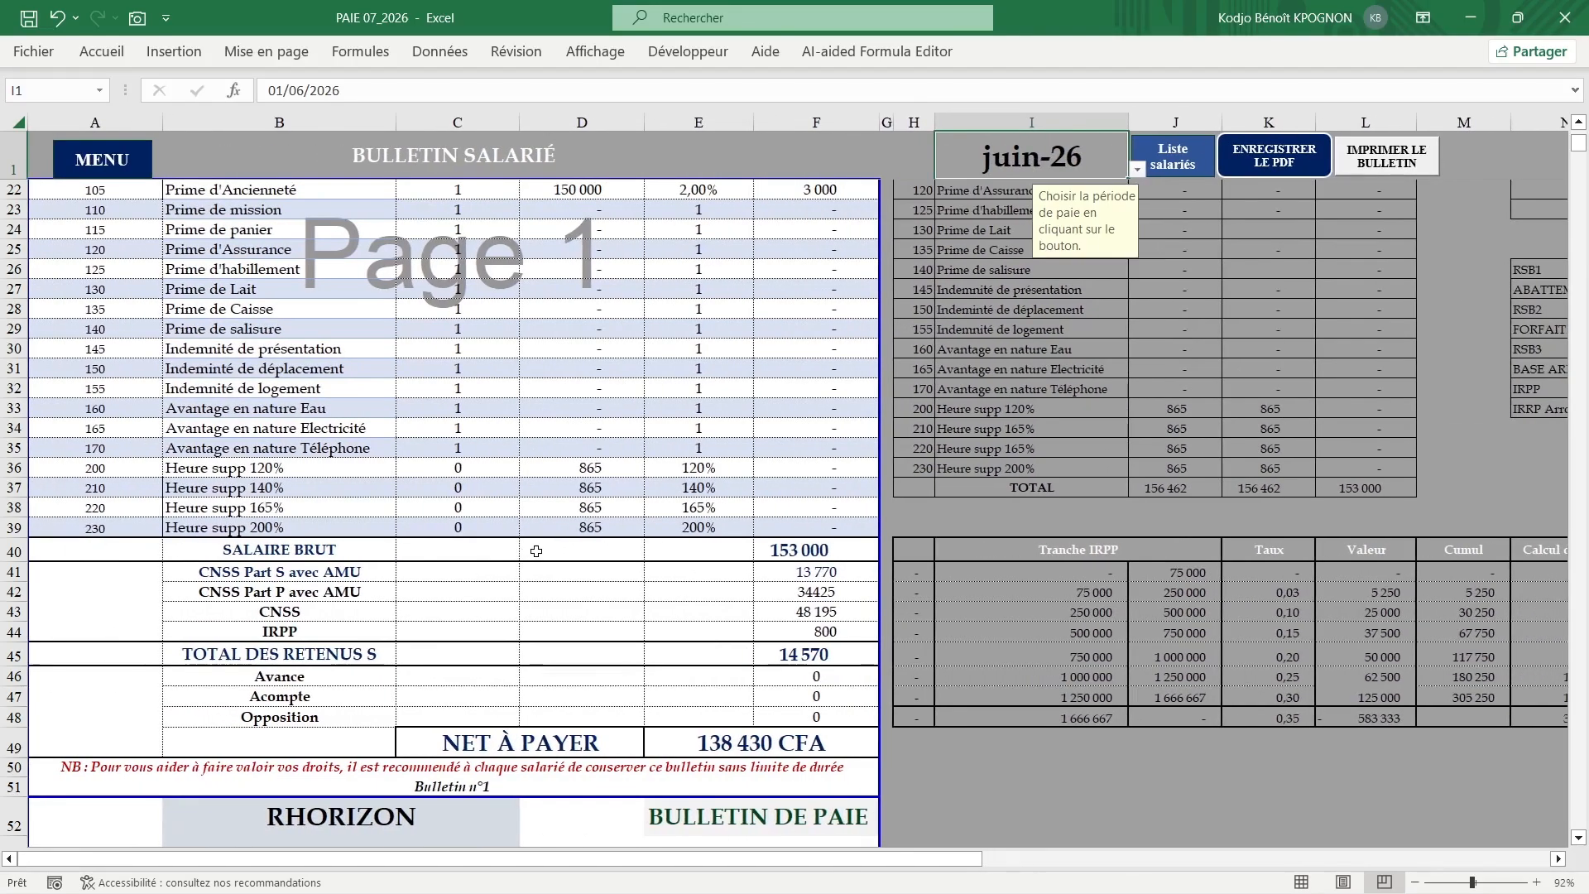
scroll(536, 551, down, 20)
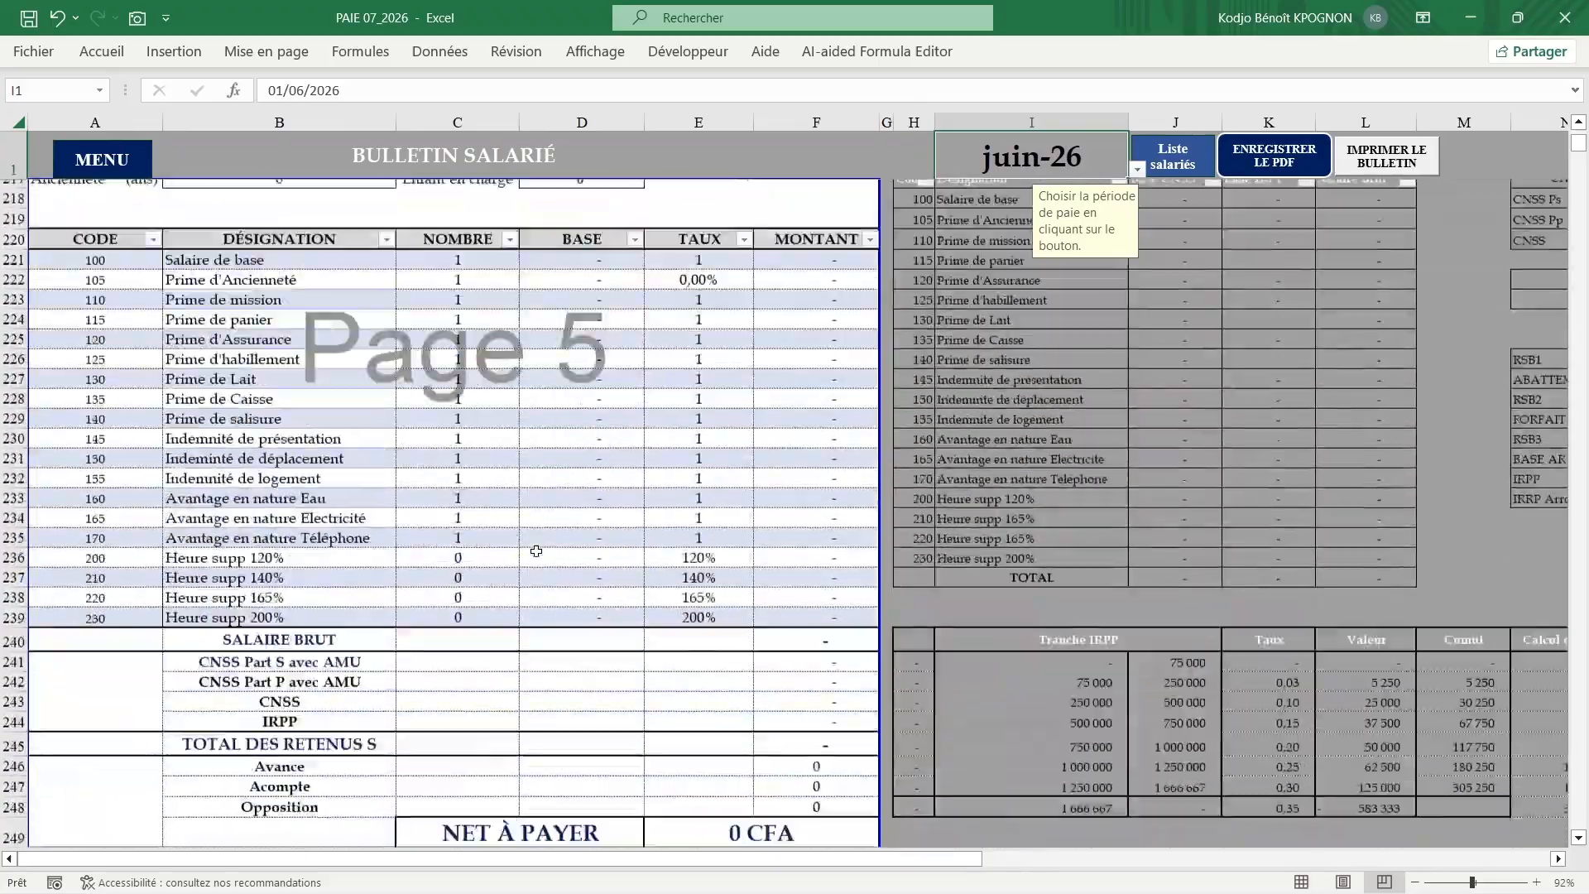
scroll(536, 550, down, 20)
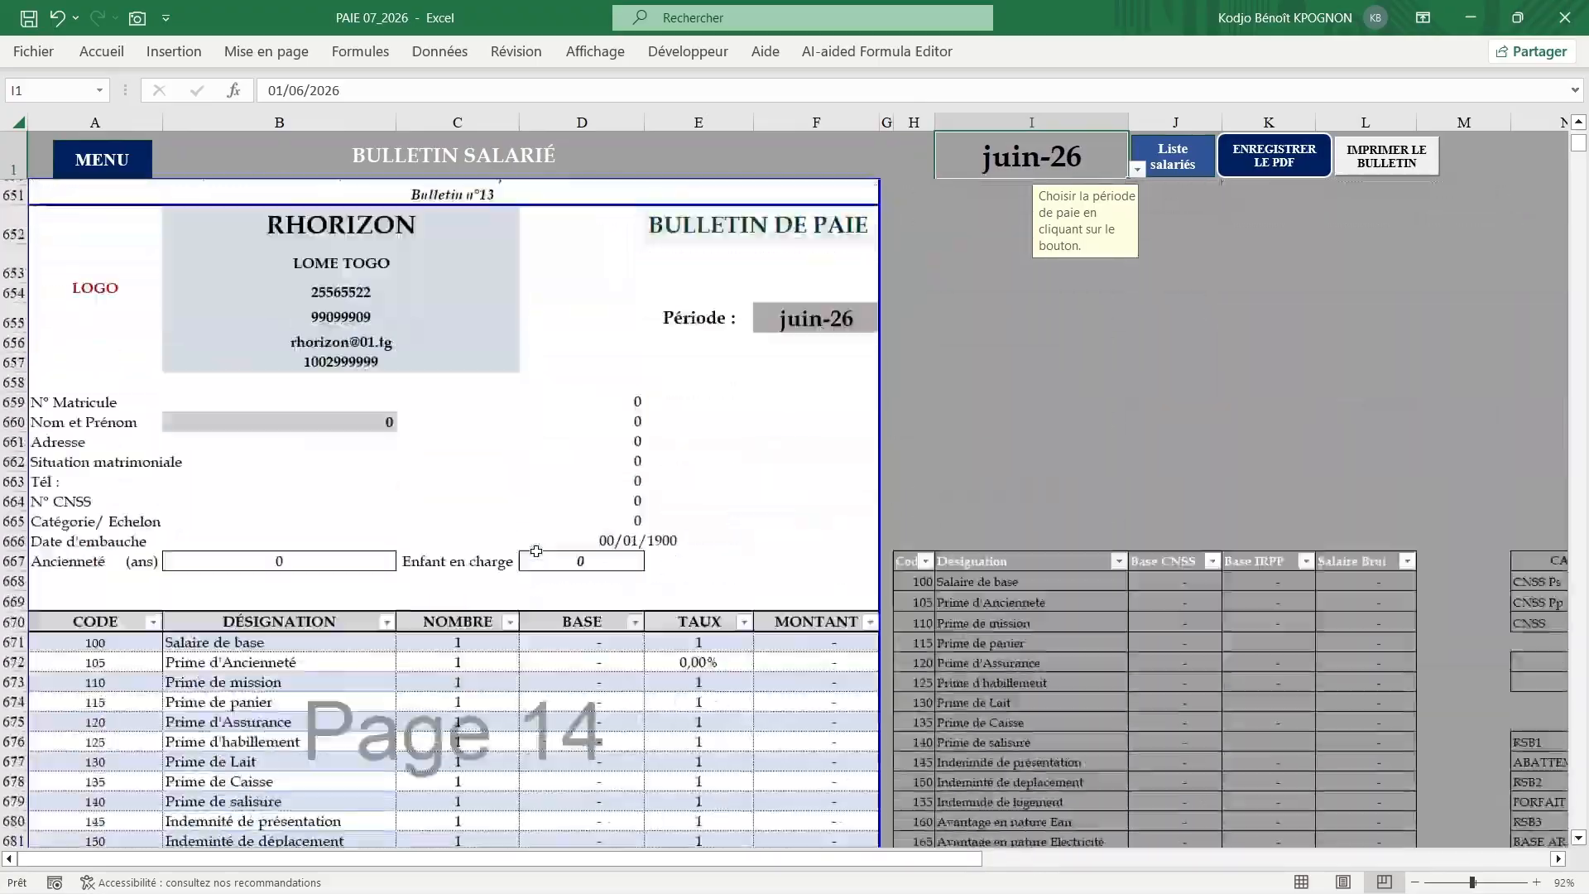
scroll(536, 550, up, 20)
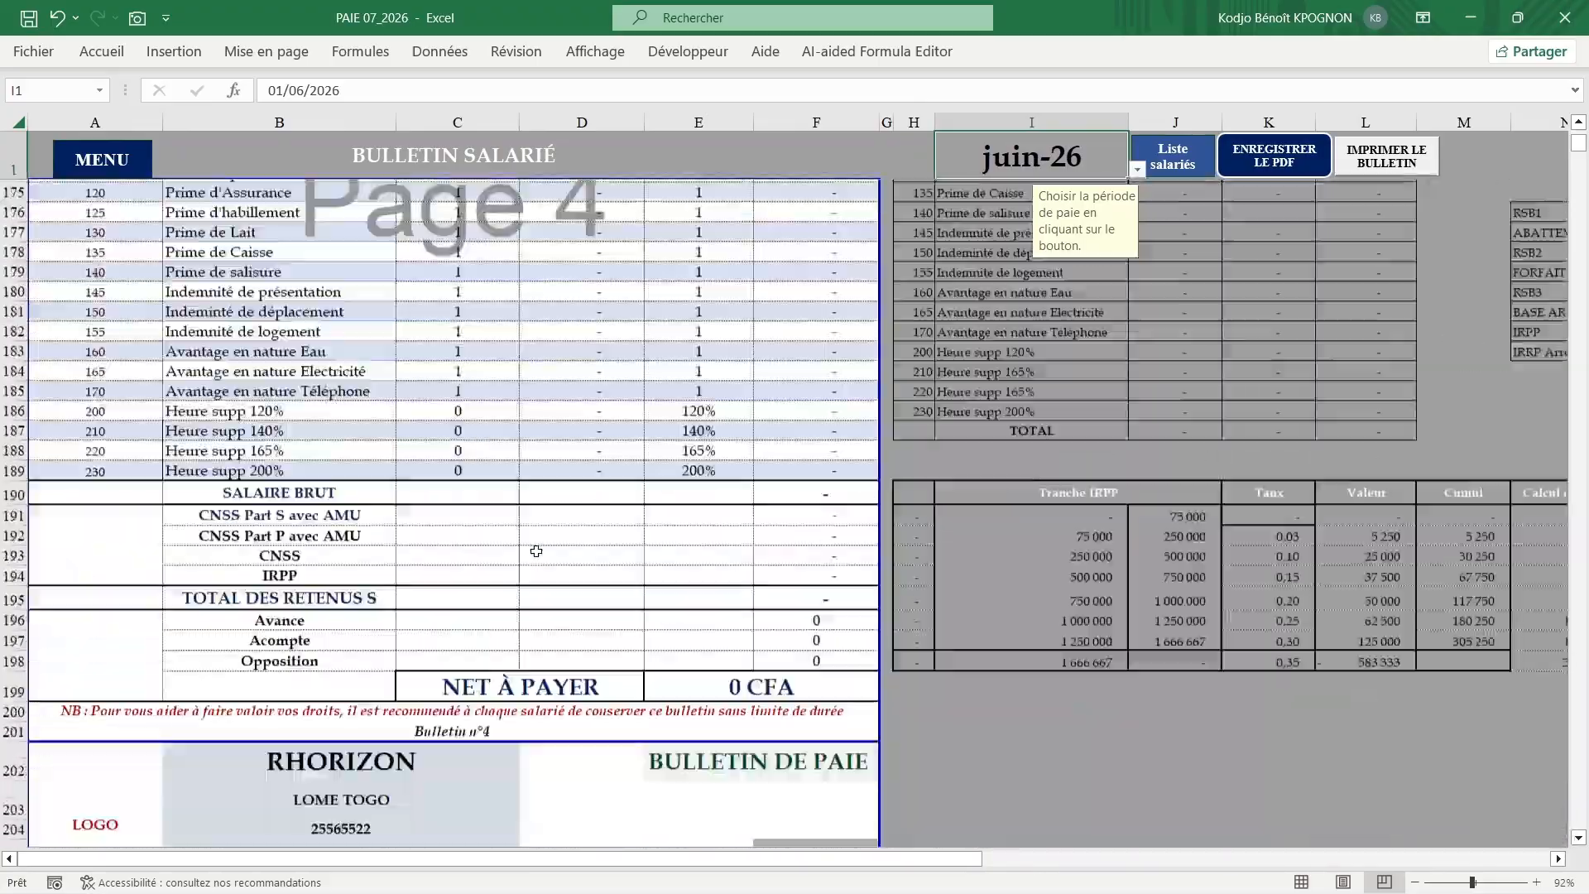
scroll(536, 550, up, 20)
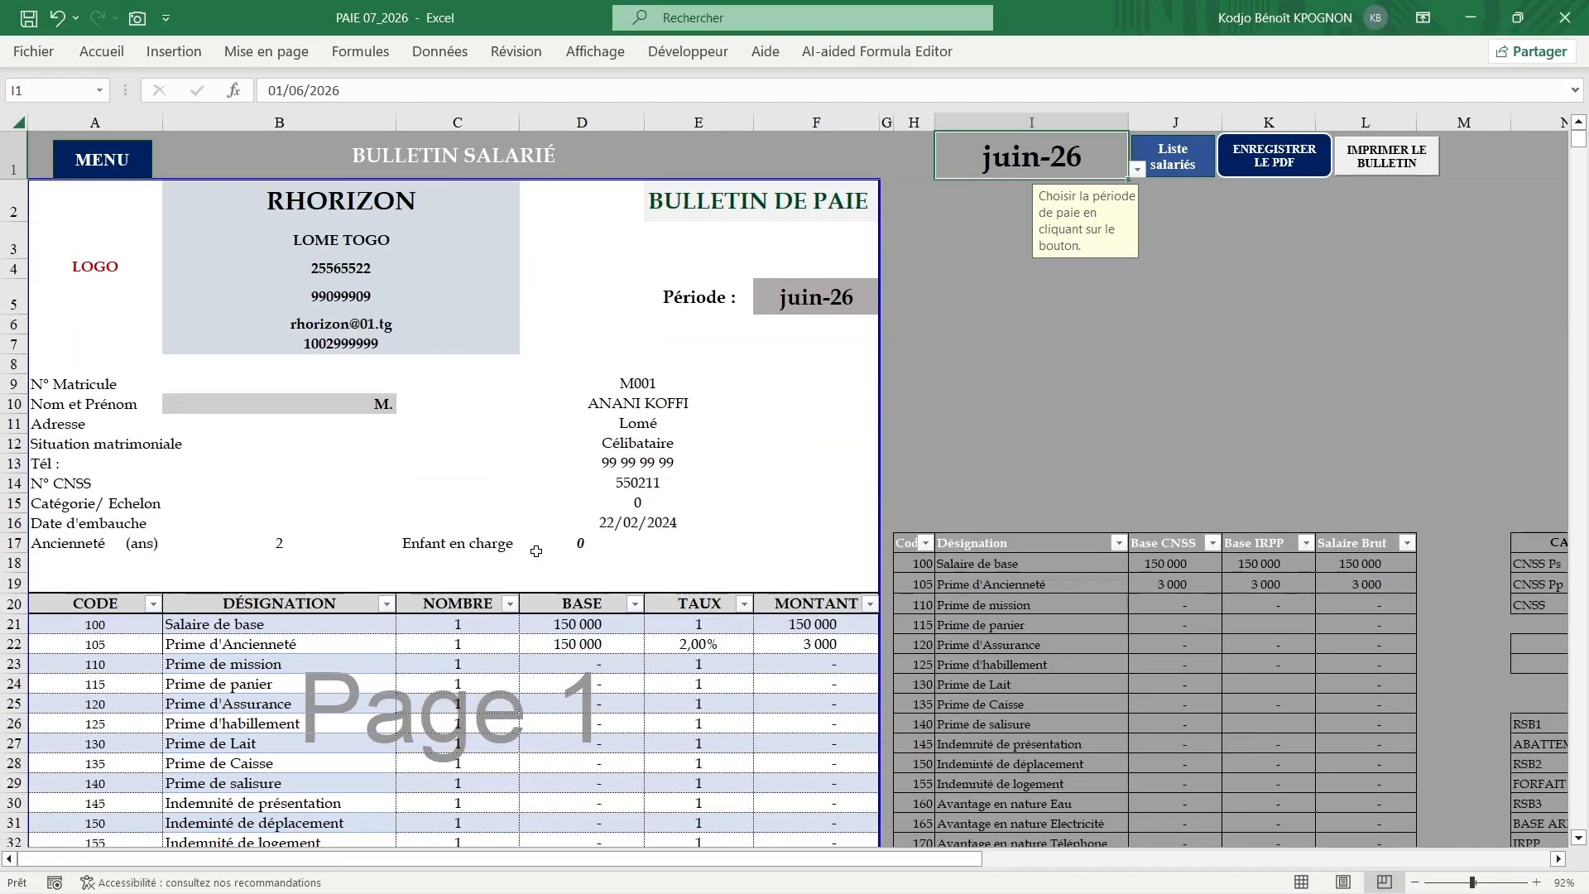
click(1272, 381)
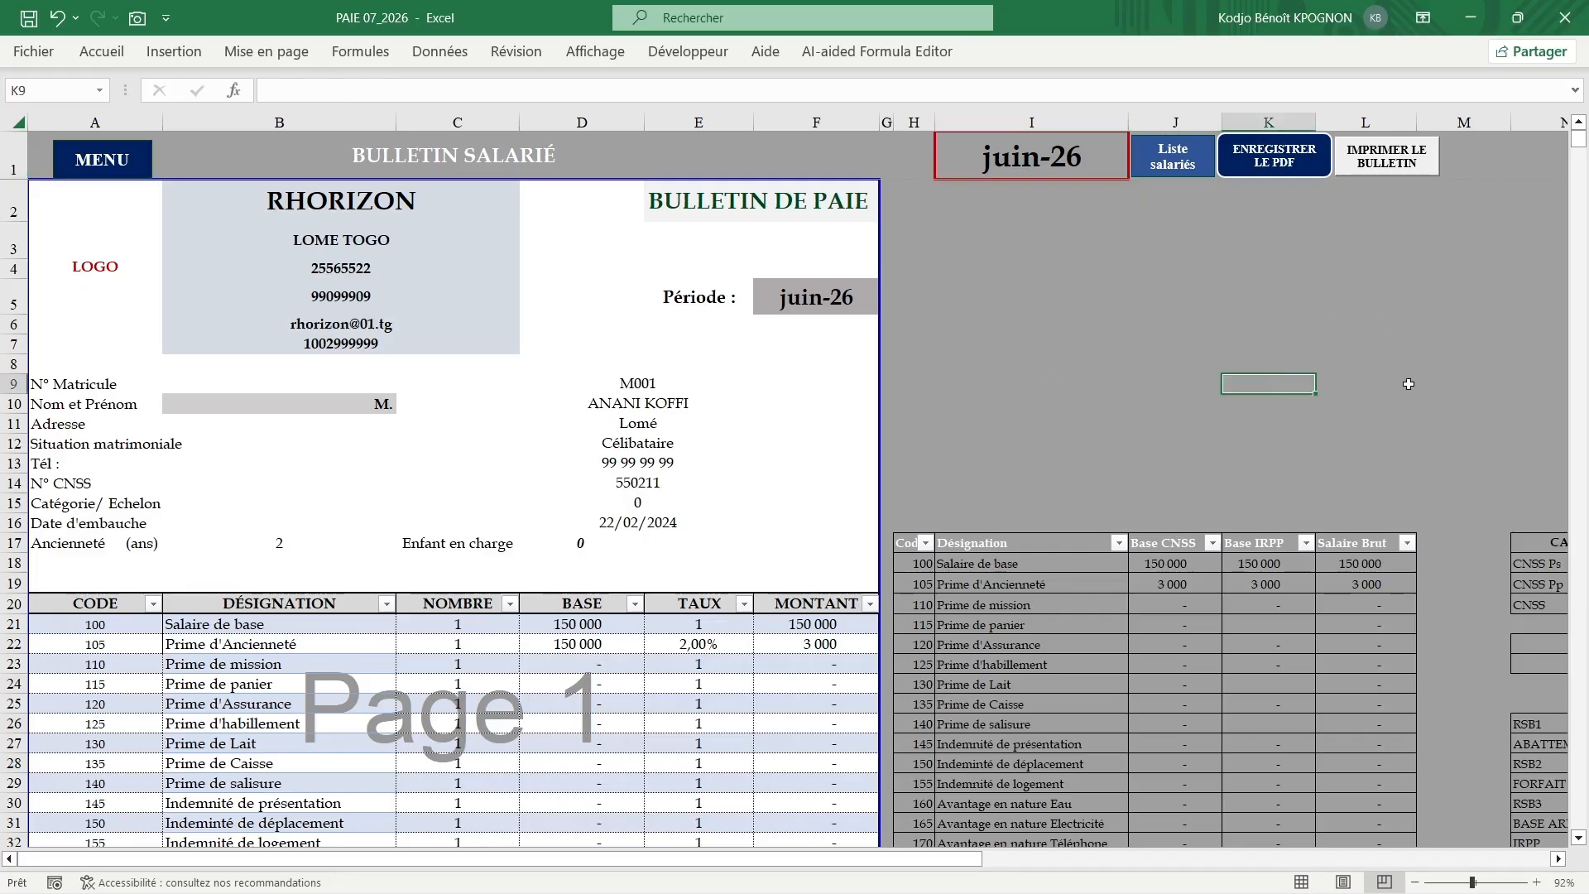
- Save the payslips as a PDF named PAIE 062026 in the PAIE folder on the Bureau using the sheet's PDF saving function
click(1272, 166)
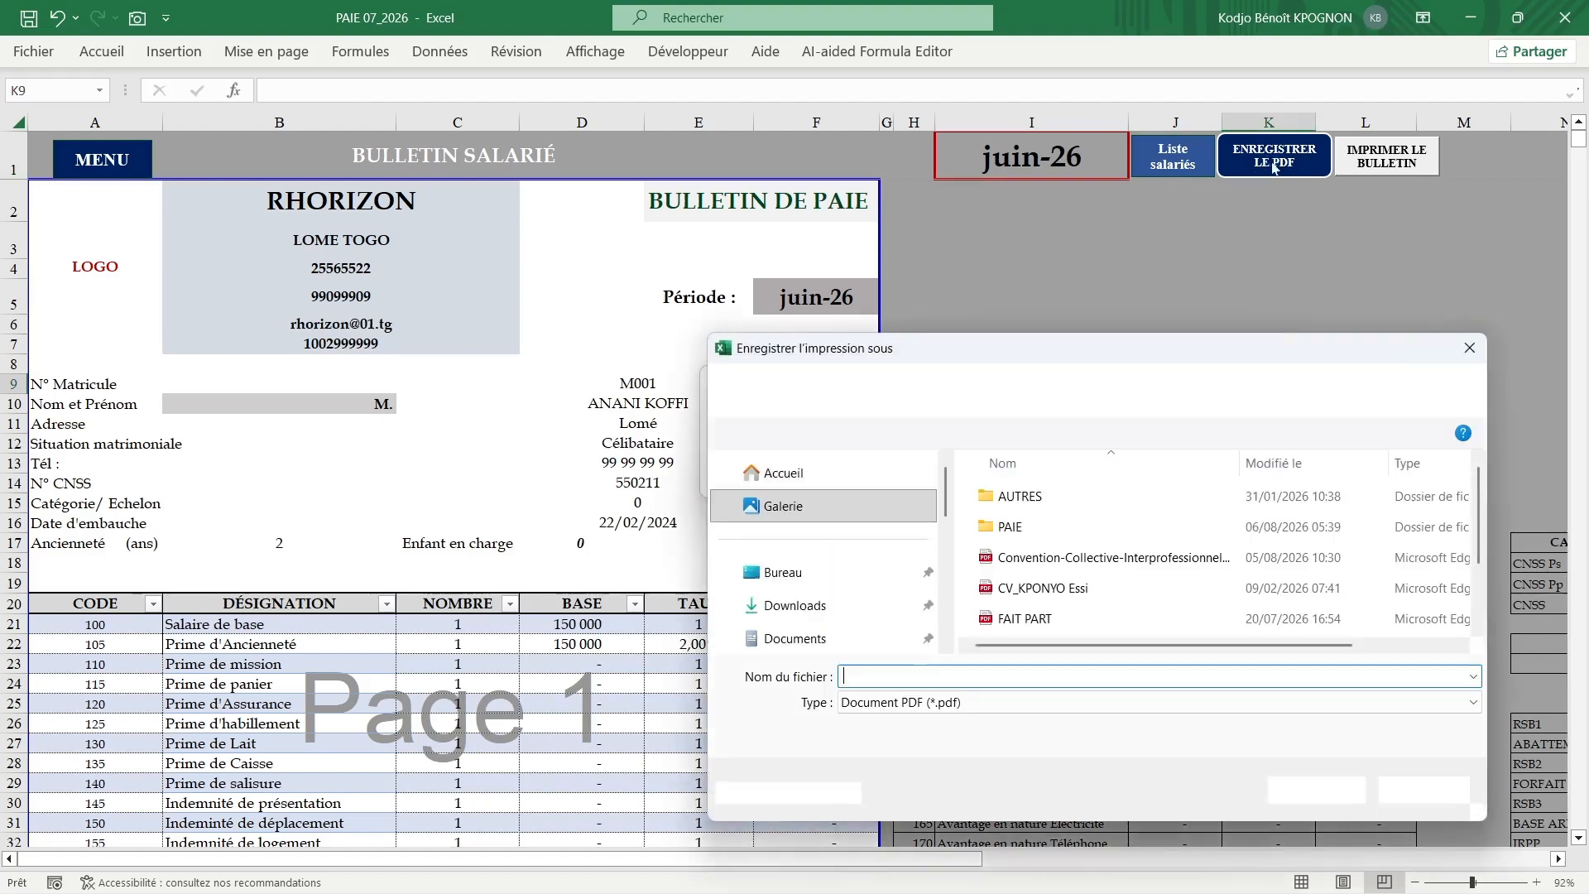
drag(1079, 355, 786, 154)
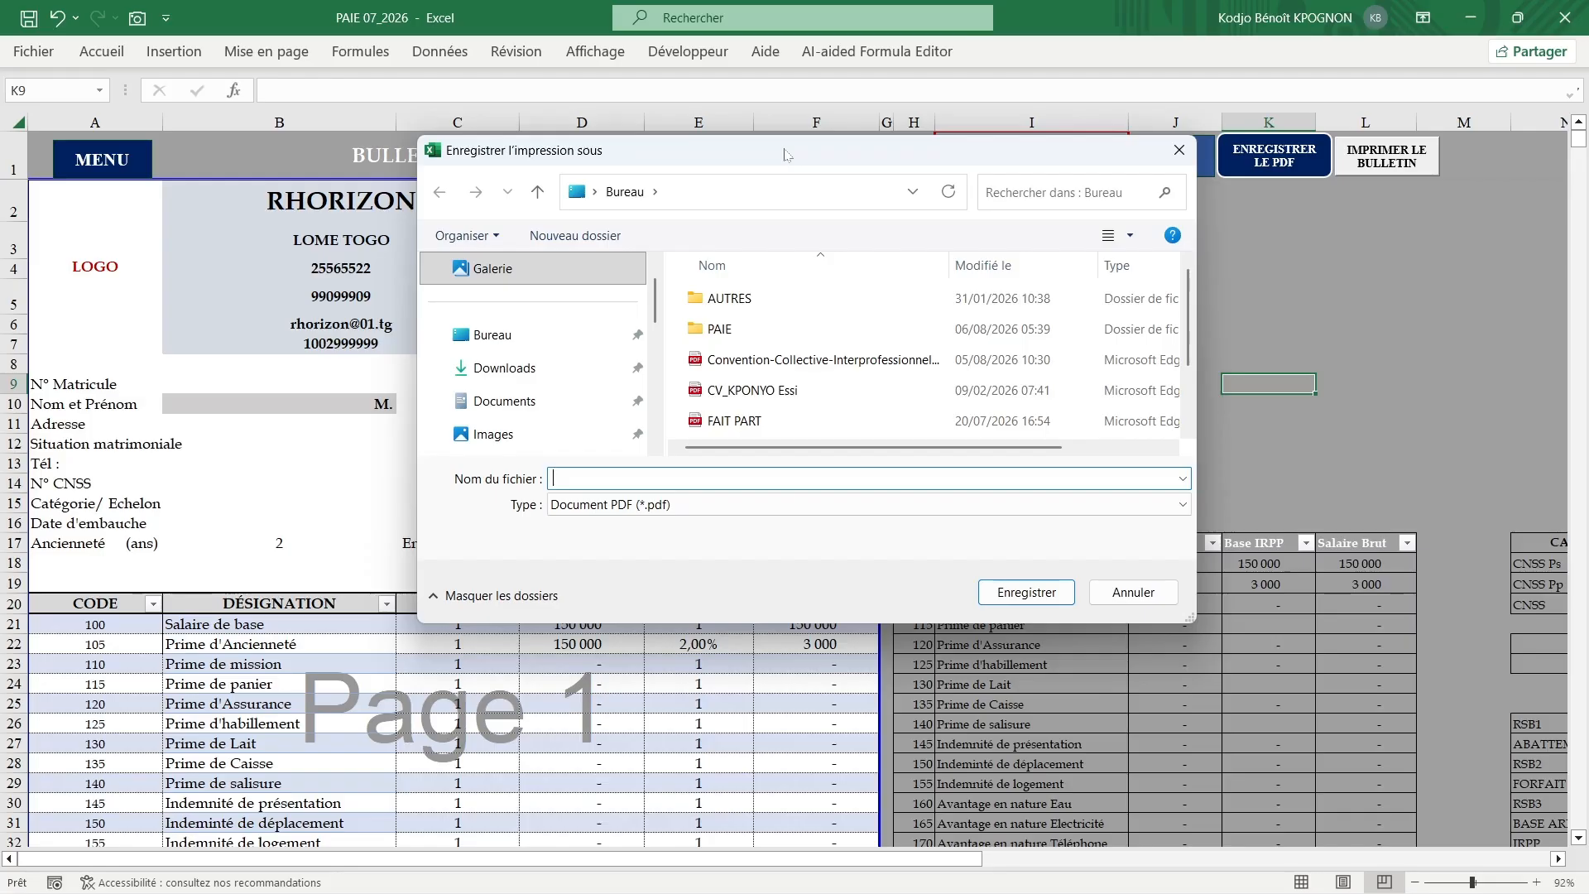
drag(786, 154, 737, 161)
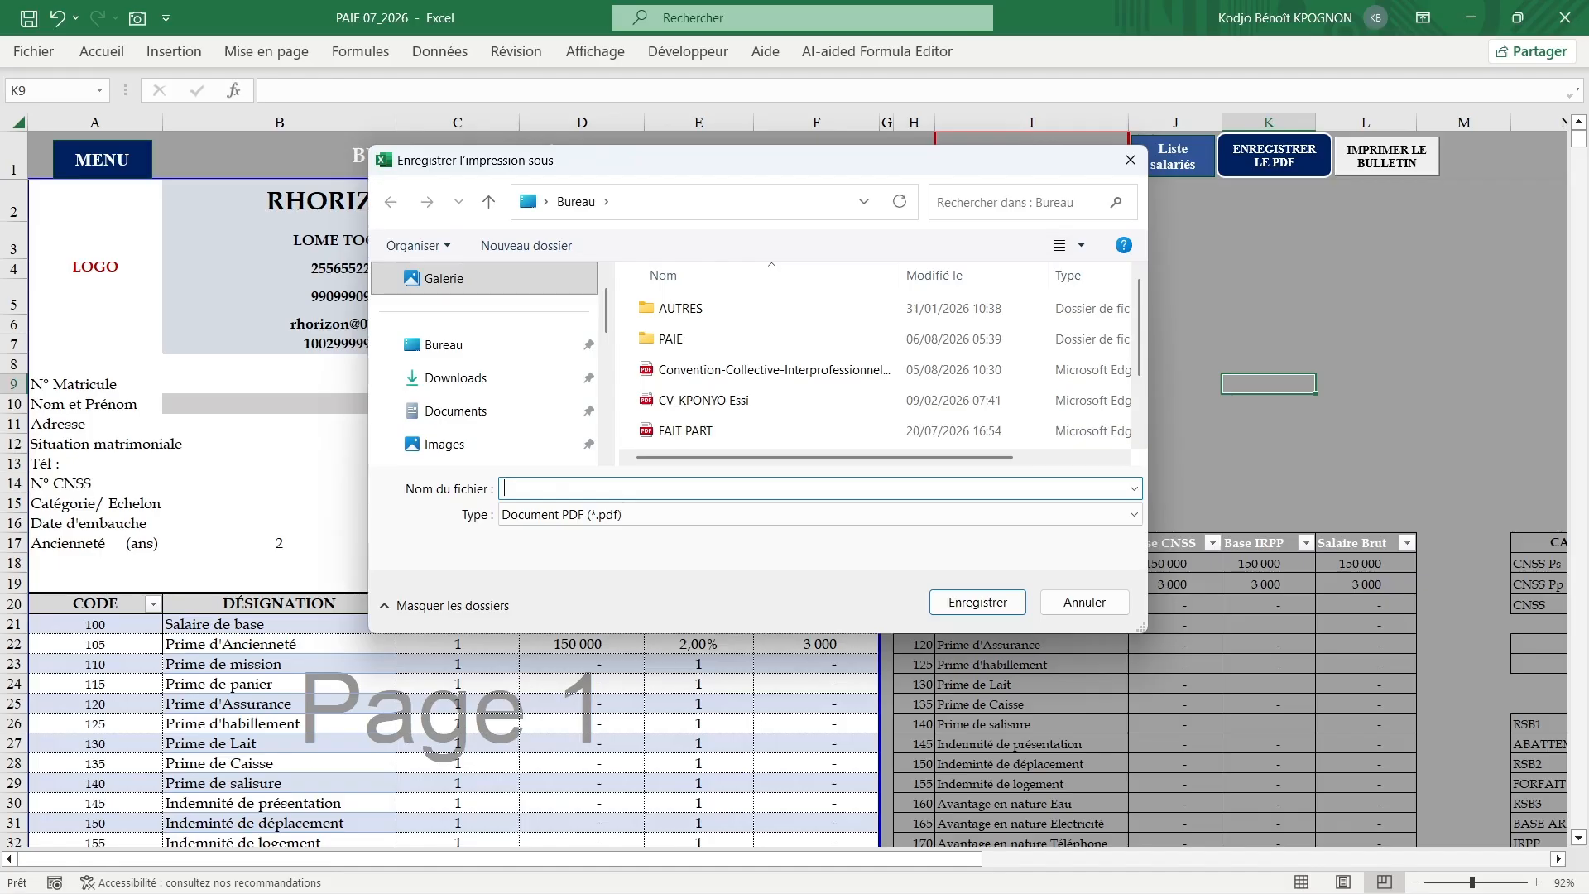
text(PAIE )
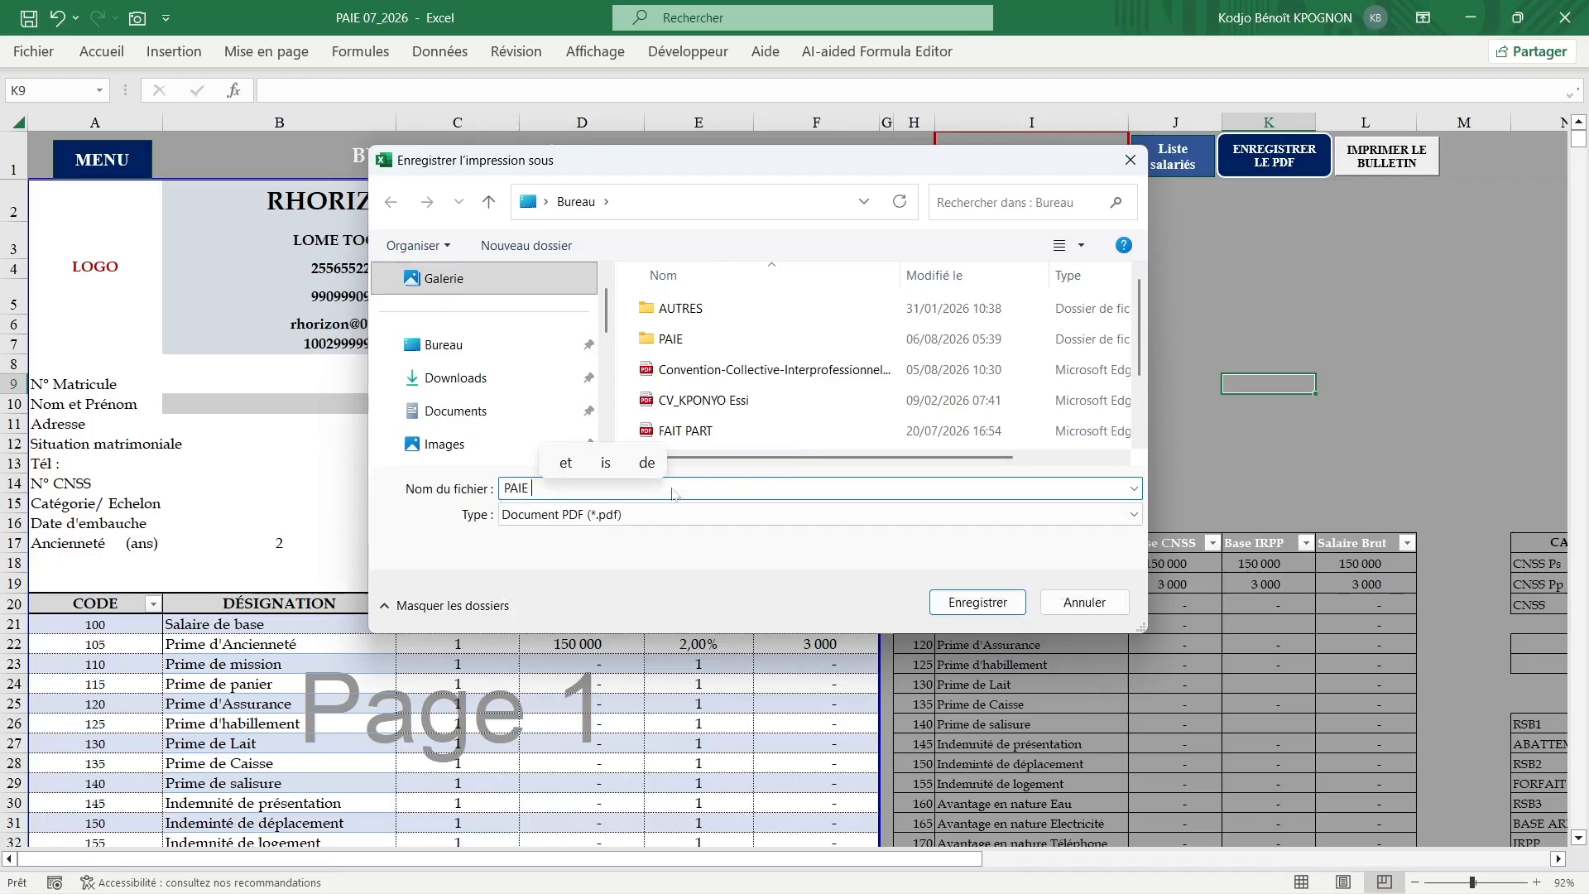
text(06)
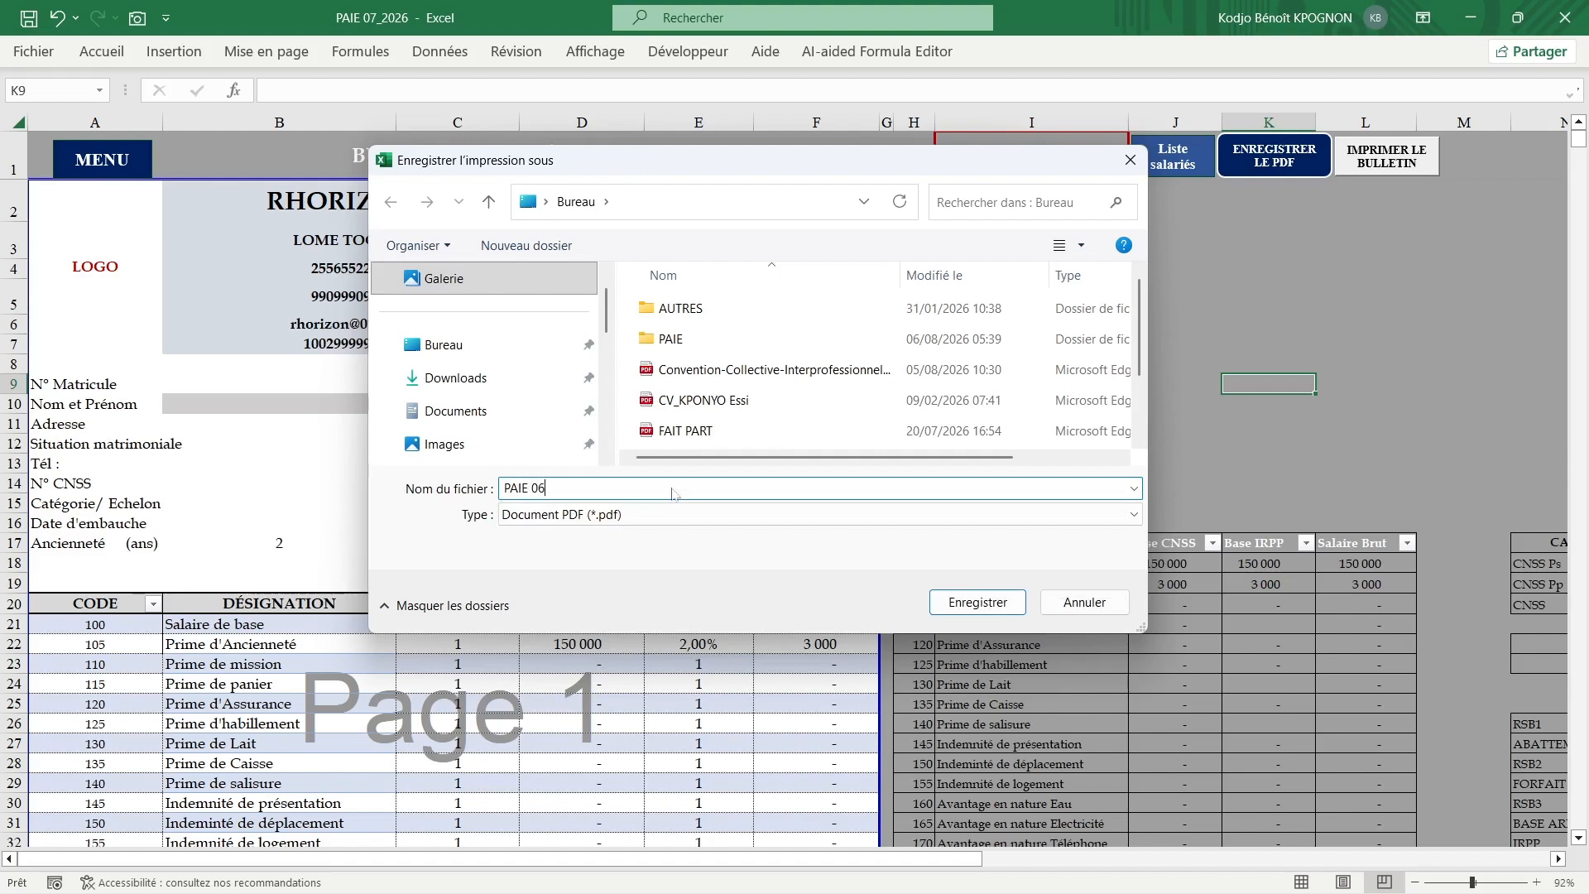
text(2026)
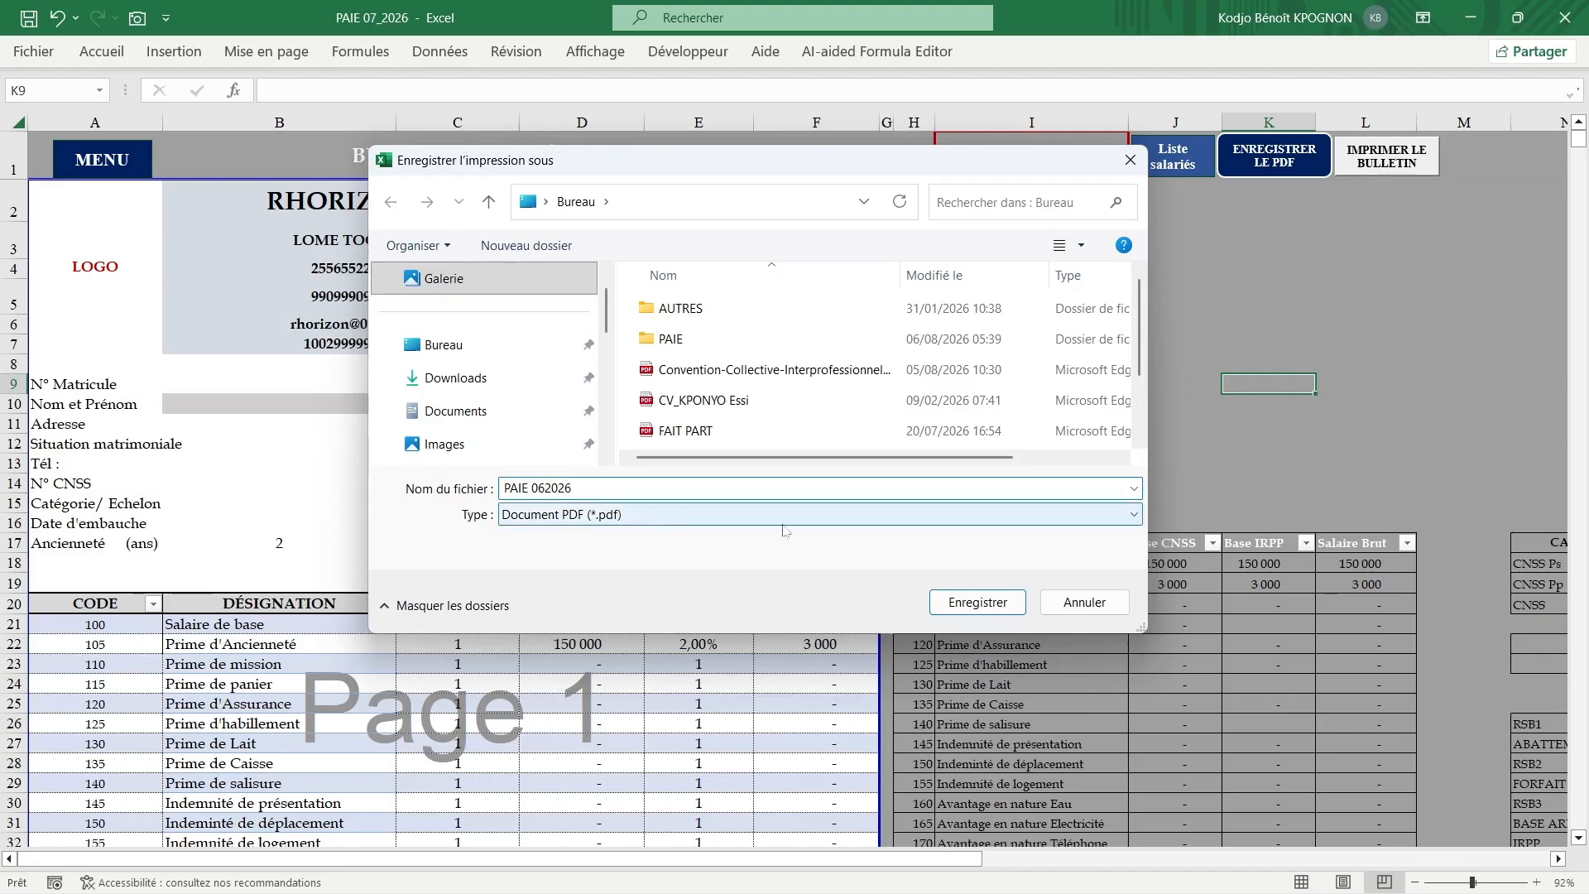
double_click(683, 341)
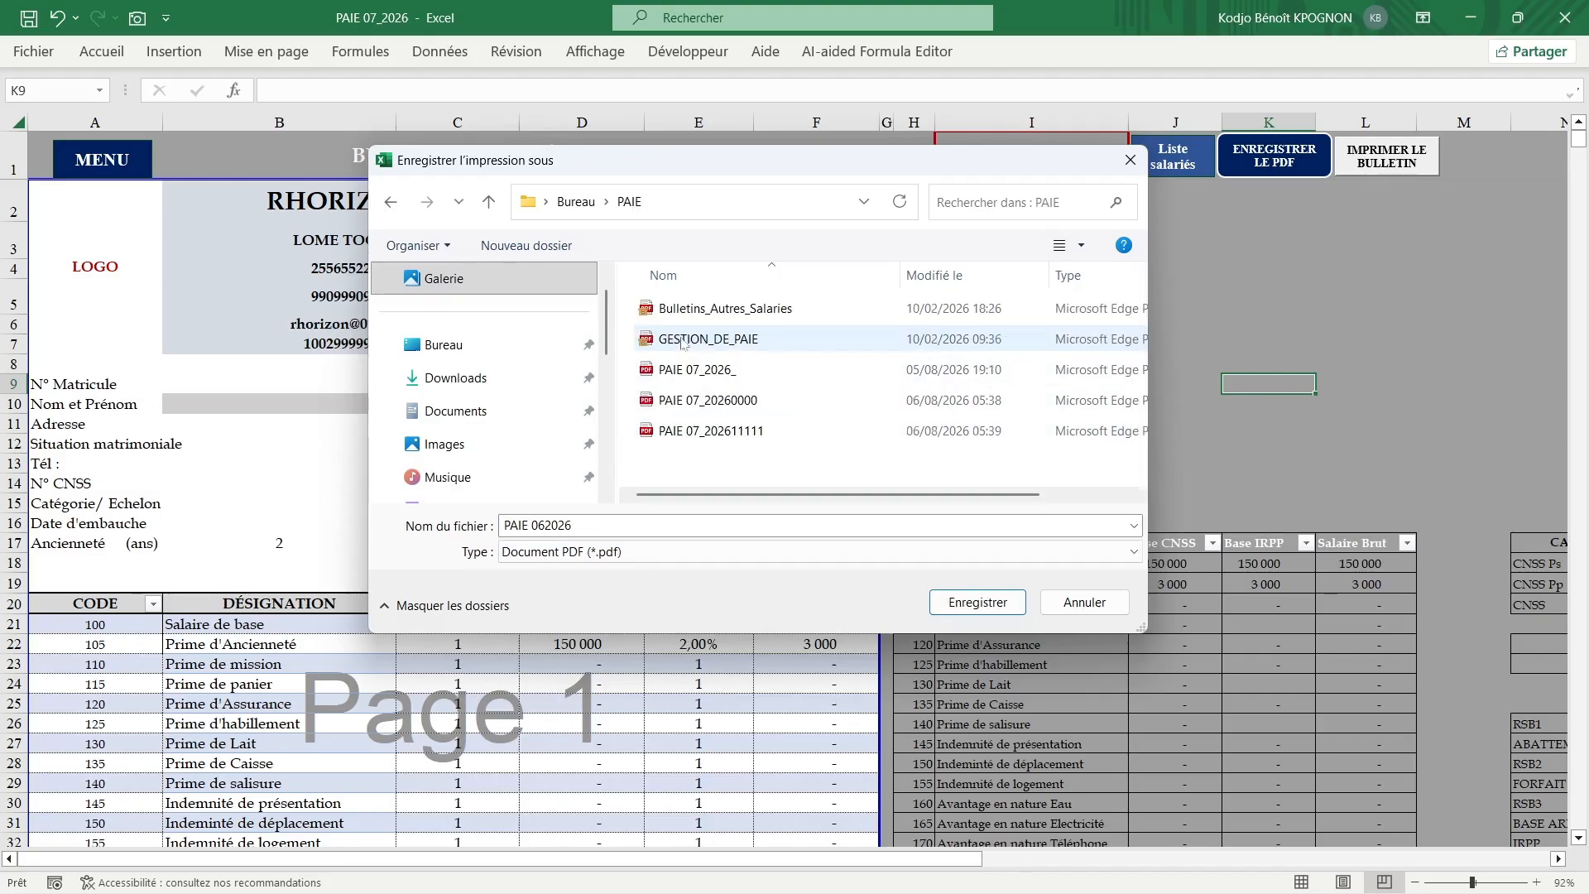
click(983, 601)
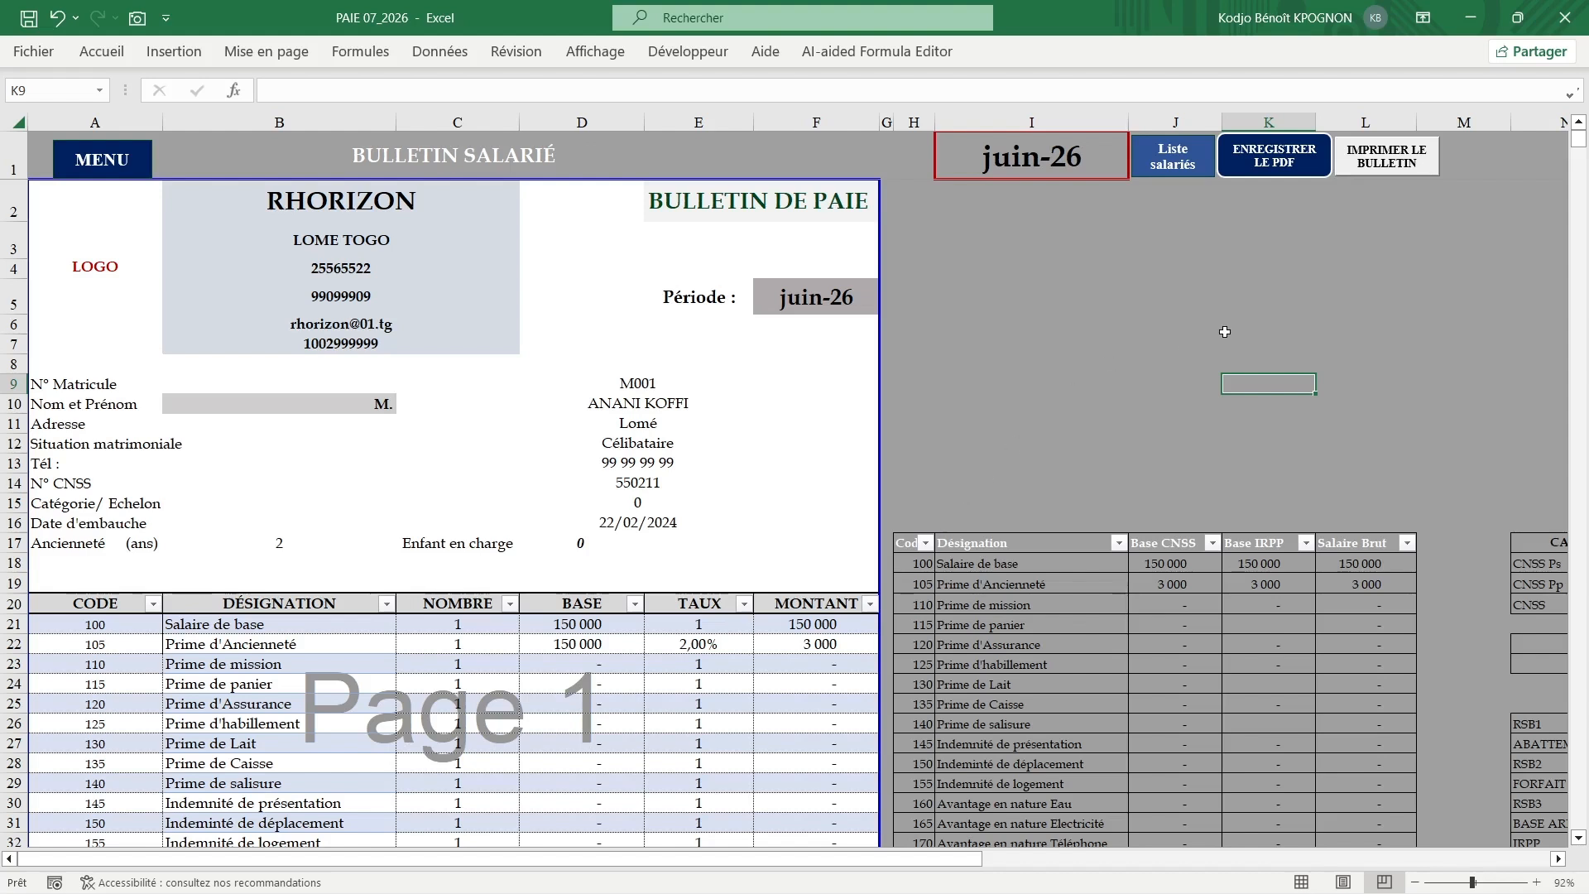
- Generate the payslips' print PDF, view its print settings without printing, and return to the workbook
click(1370, 153)
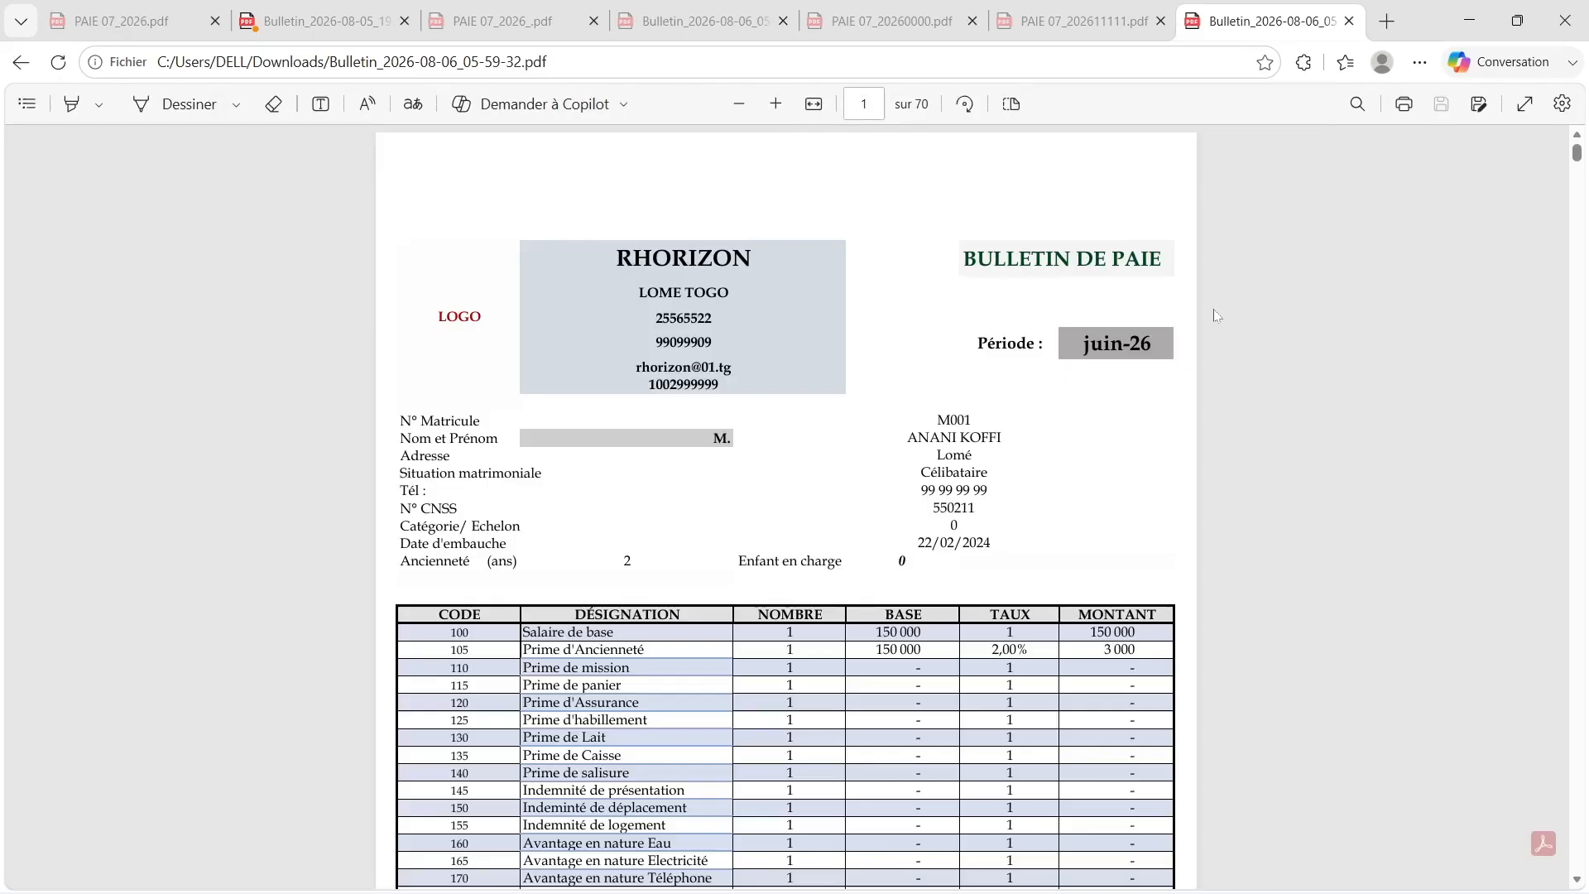
click(1405, 105)
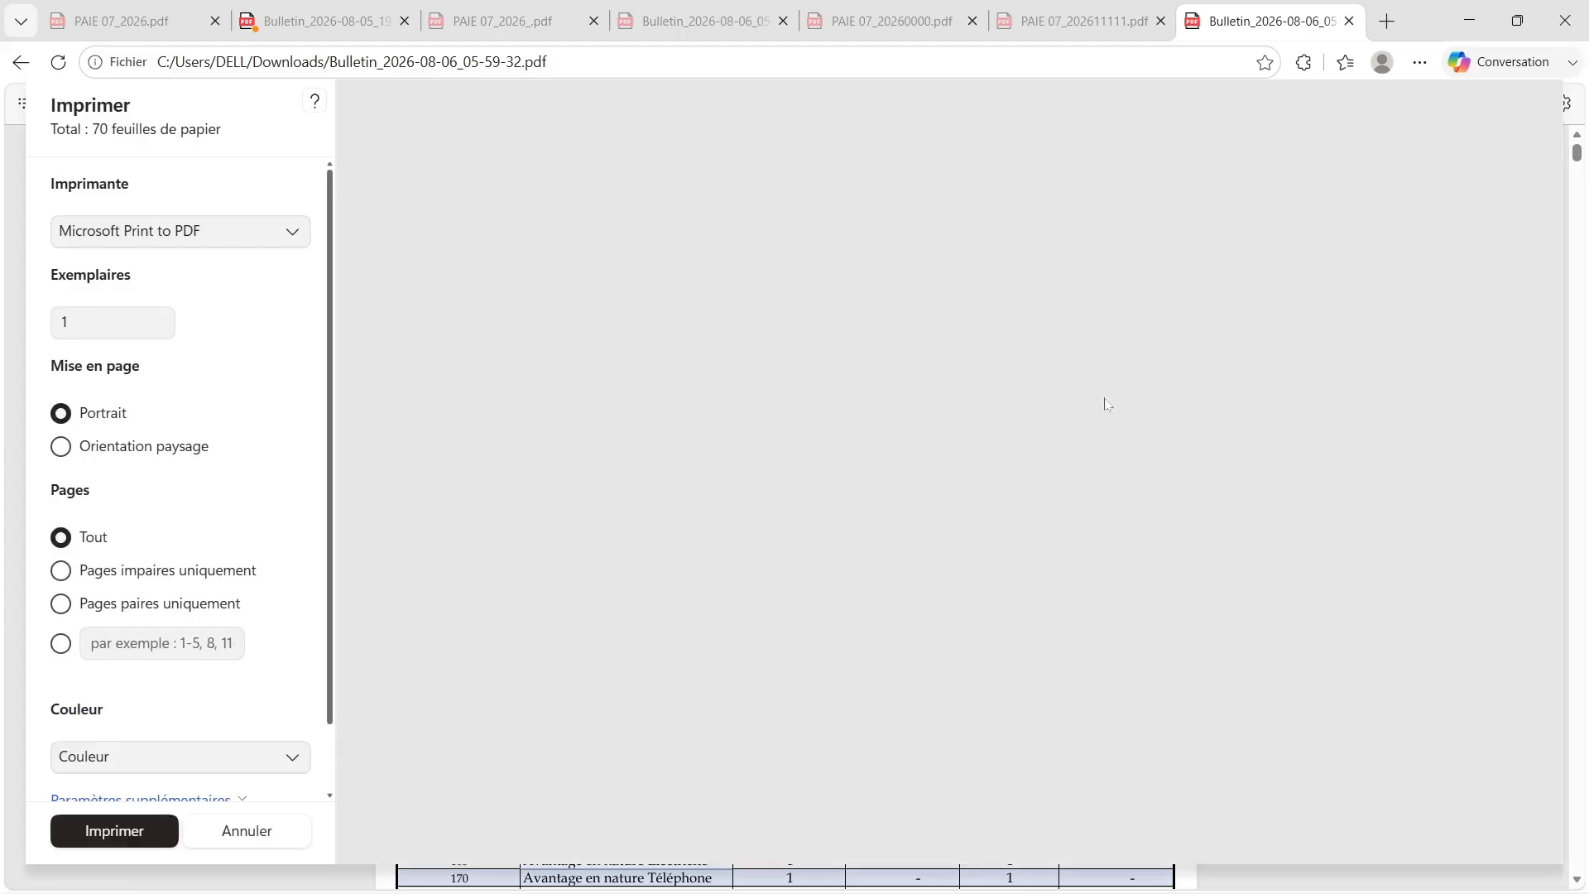
key(Escape)
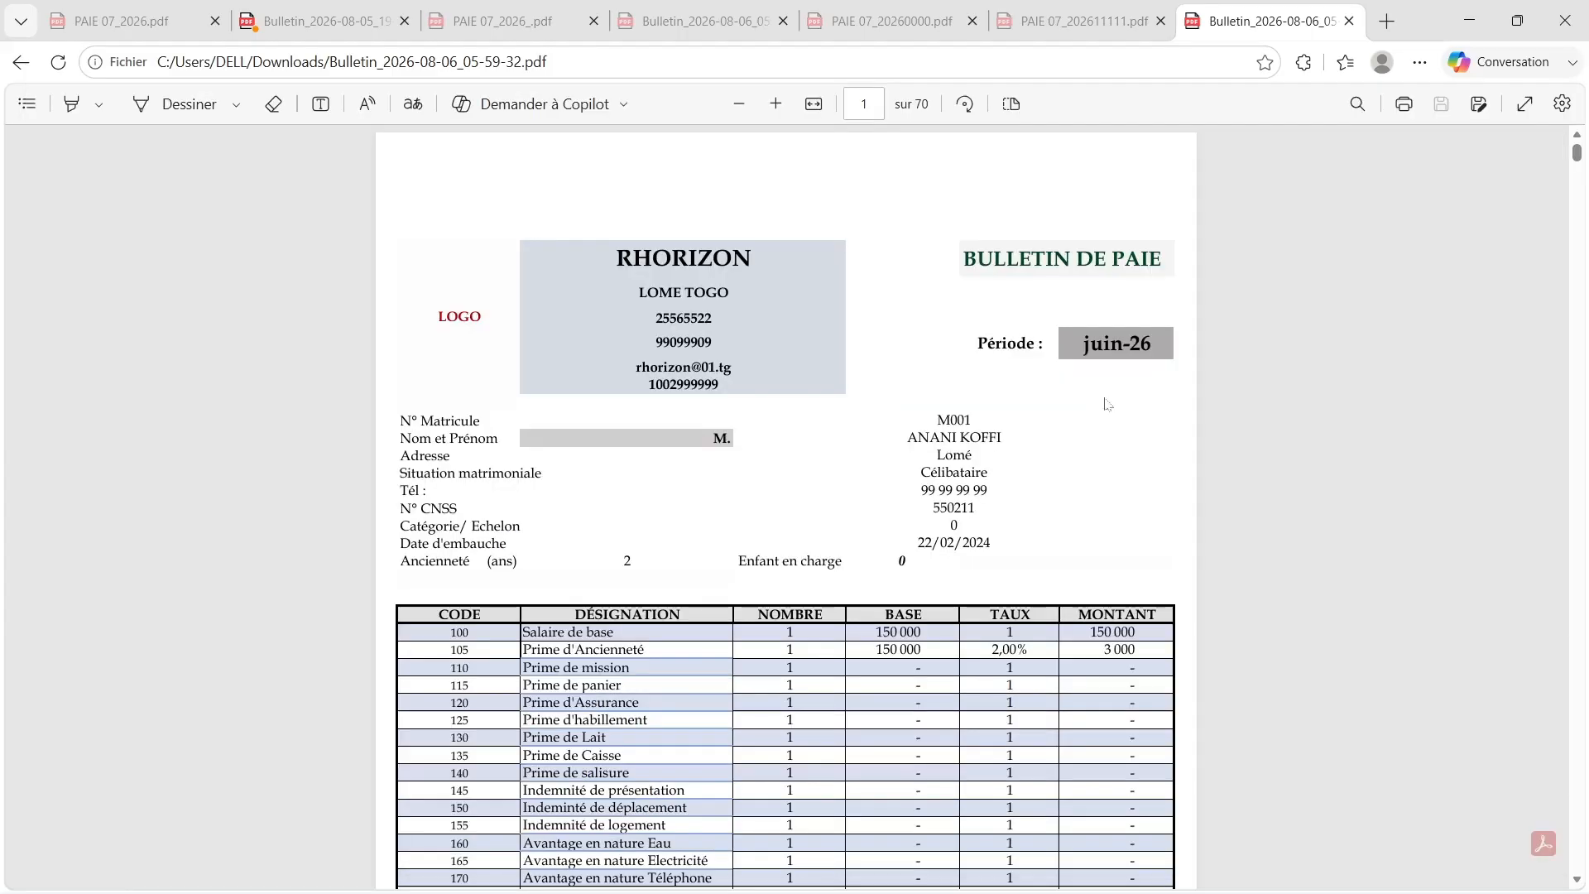
click(1404, 105)
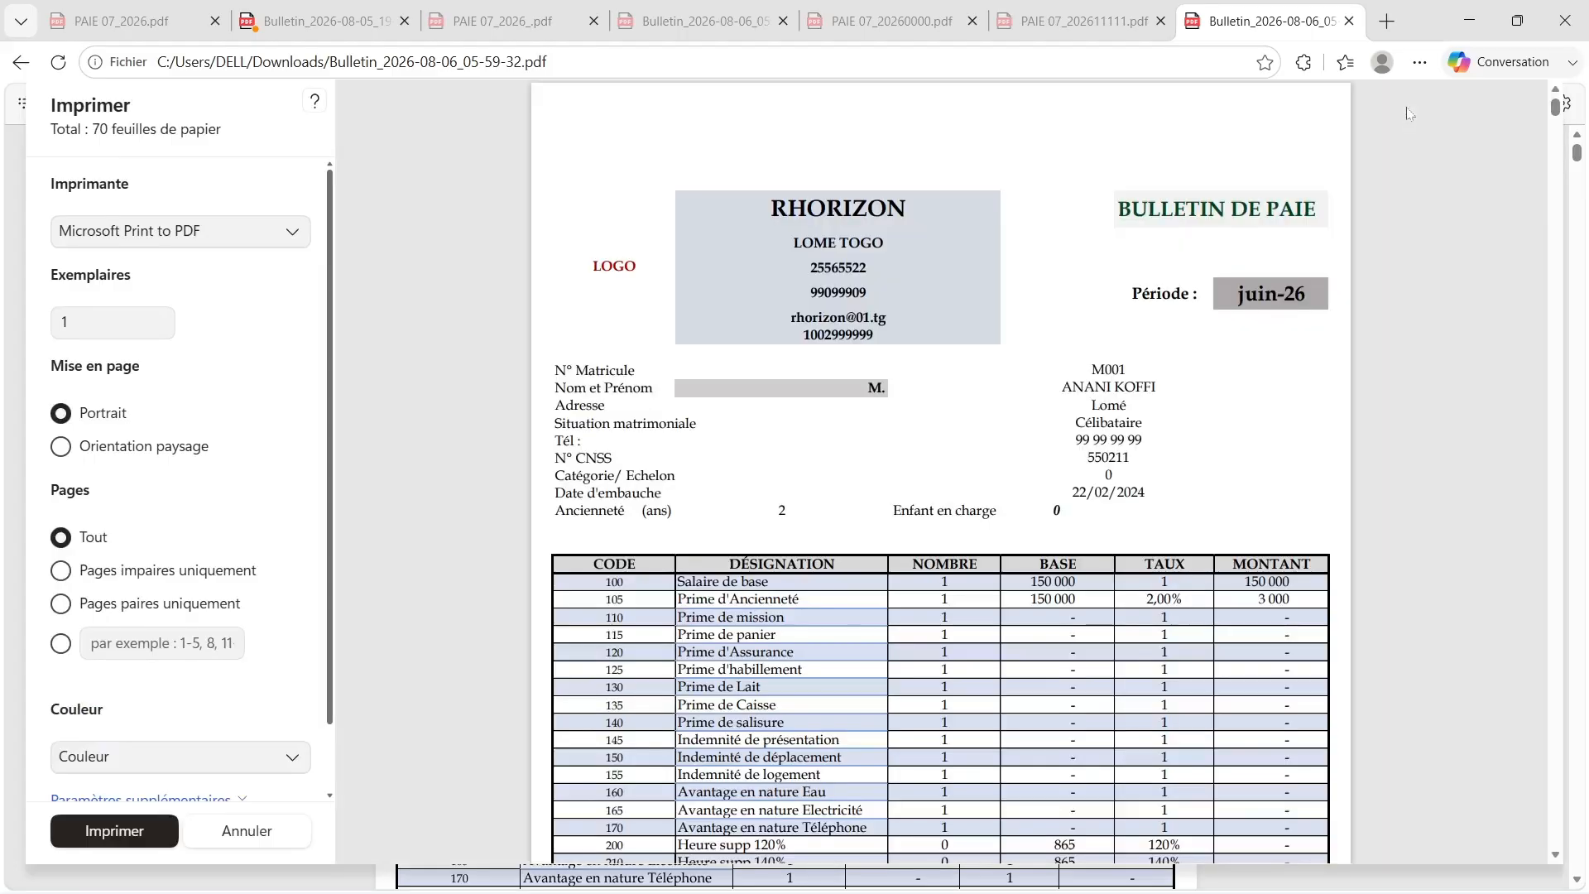
key(Escape)
click(1469, 18)
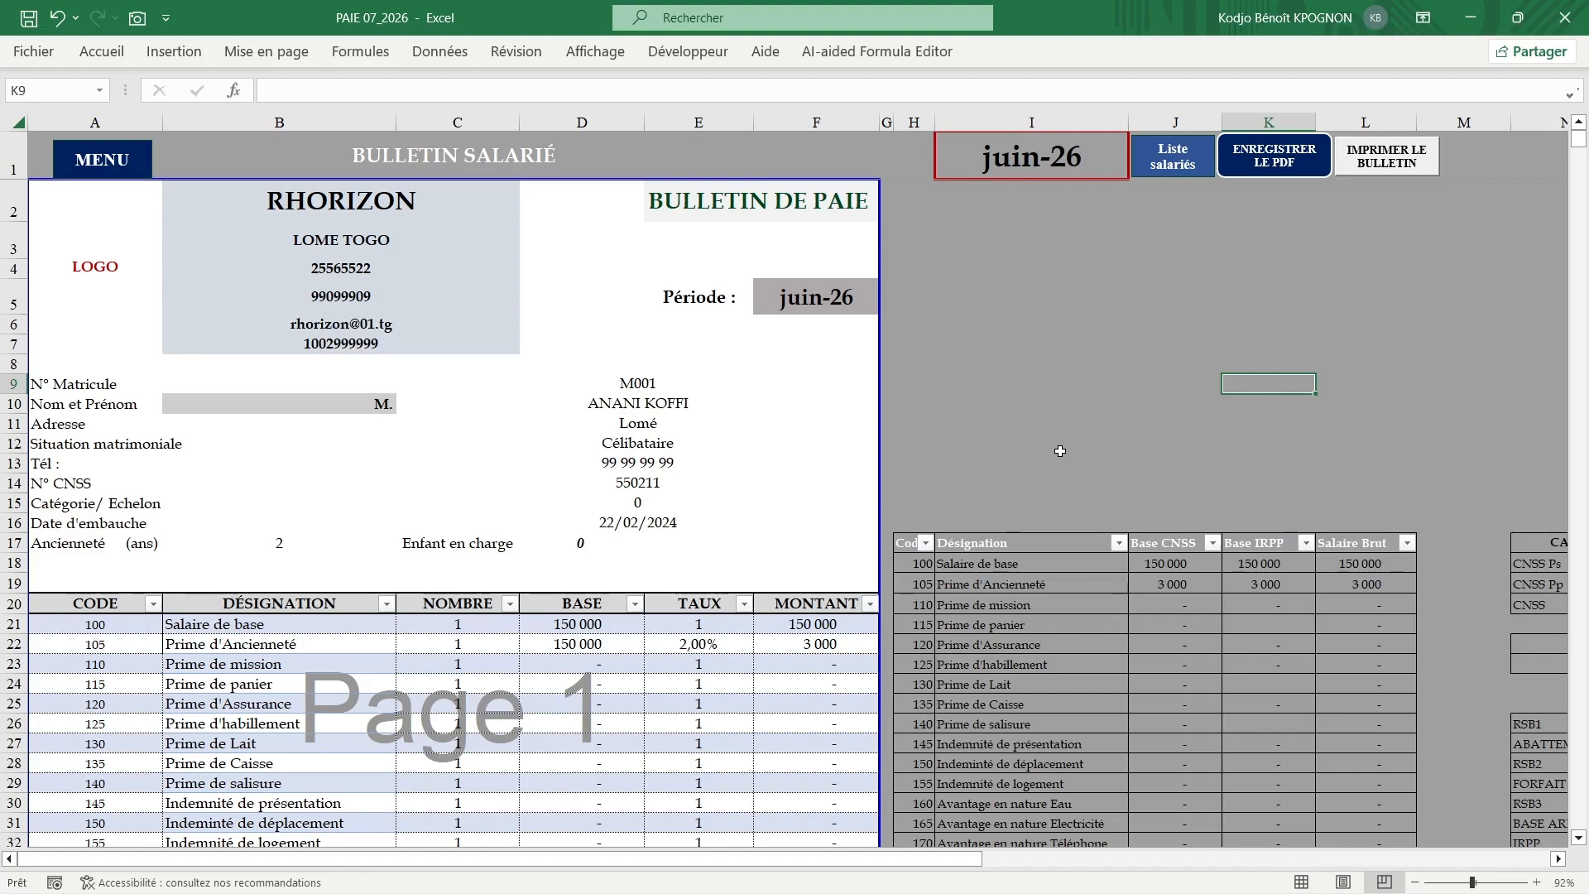
key(F12)
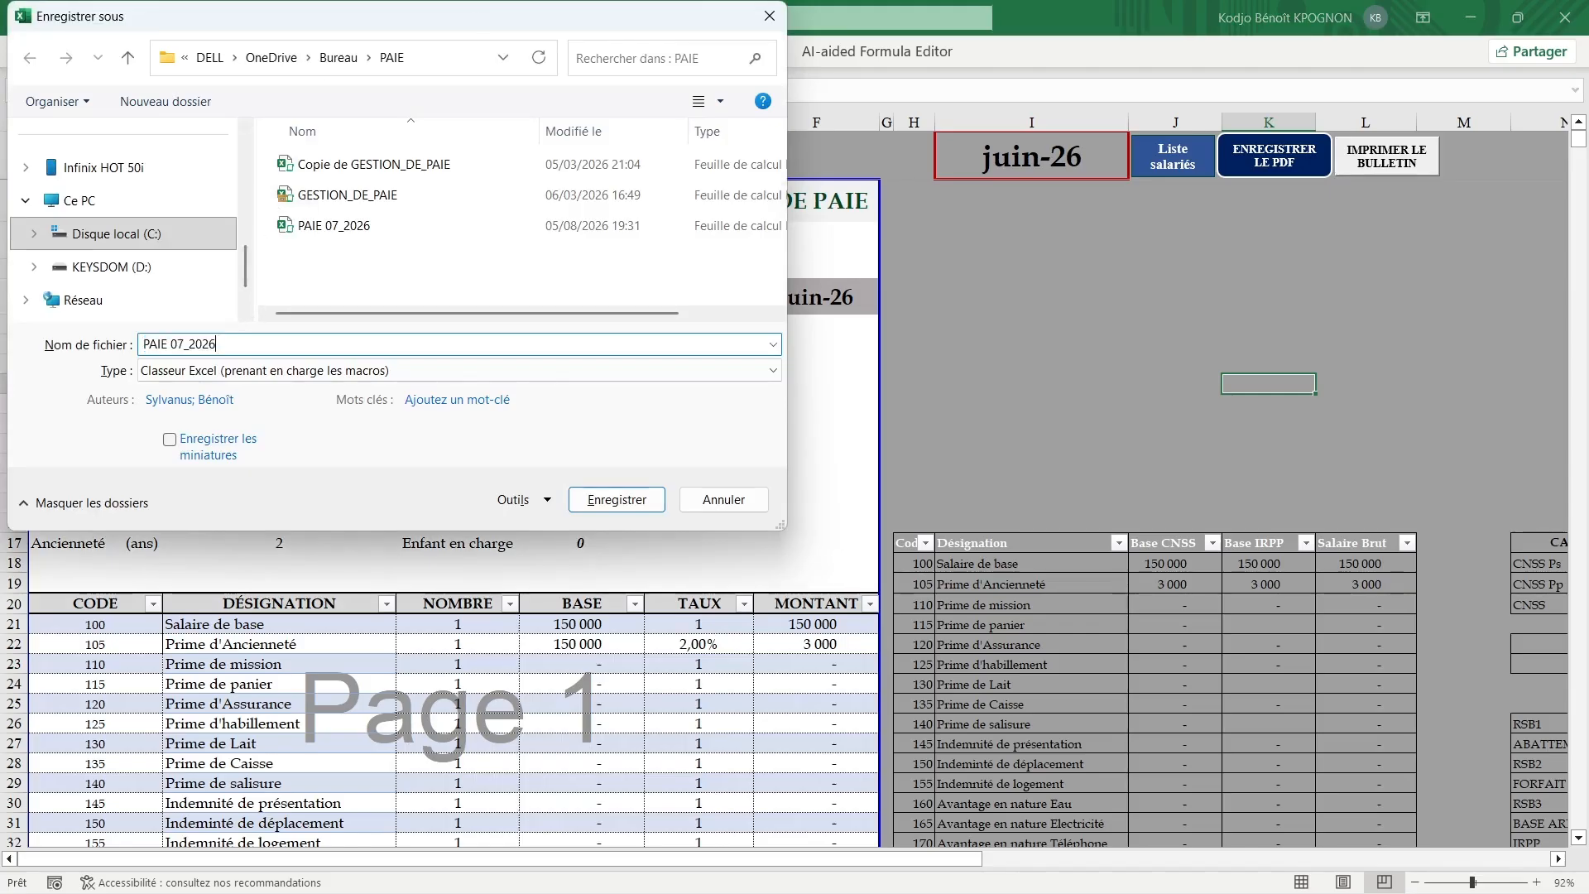
click(219, 344)
text(00)
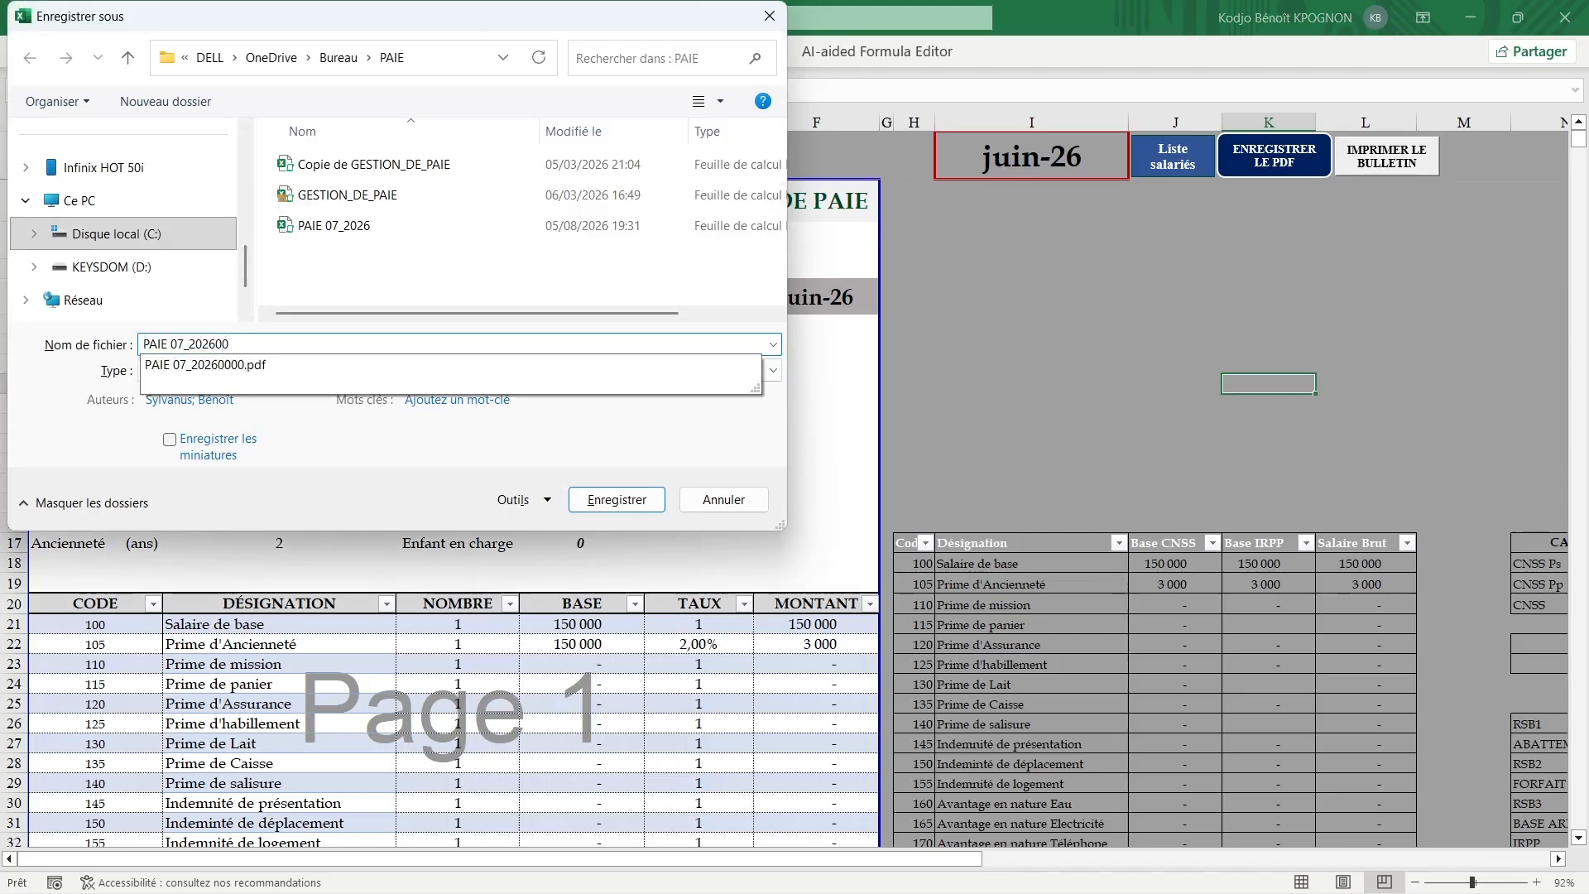
text(000000)
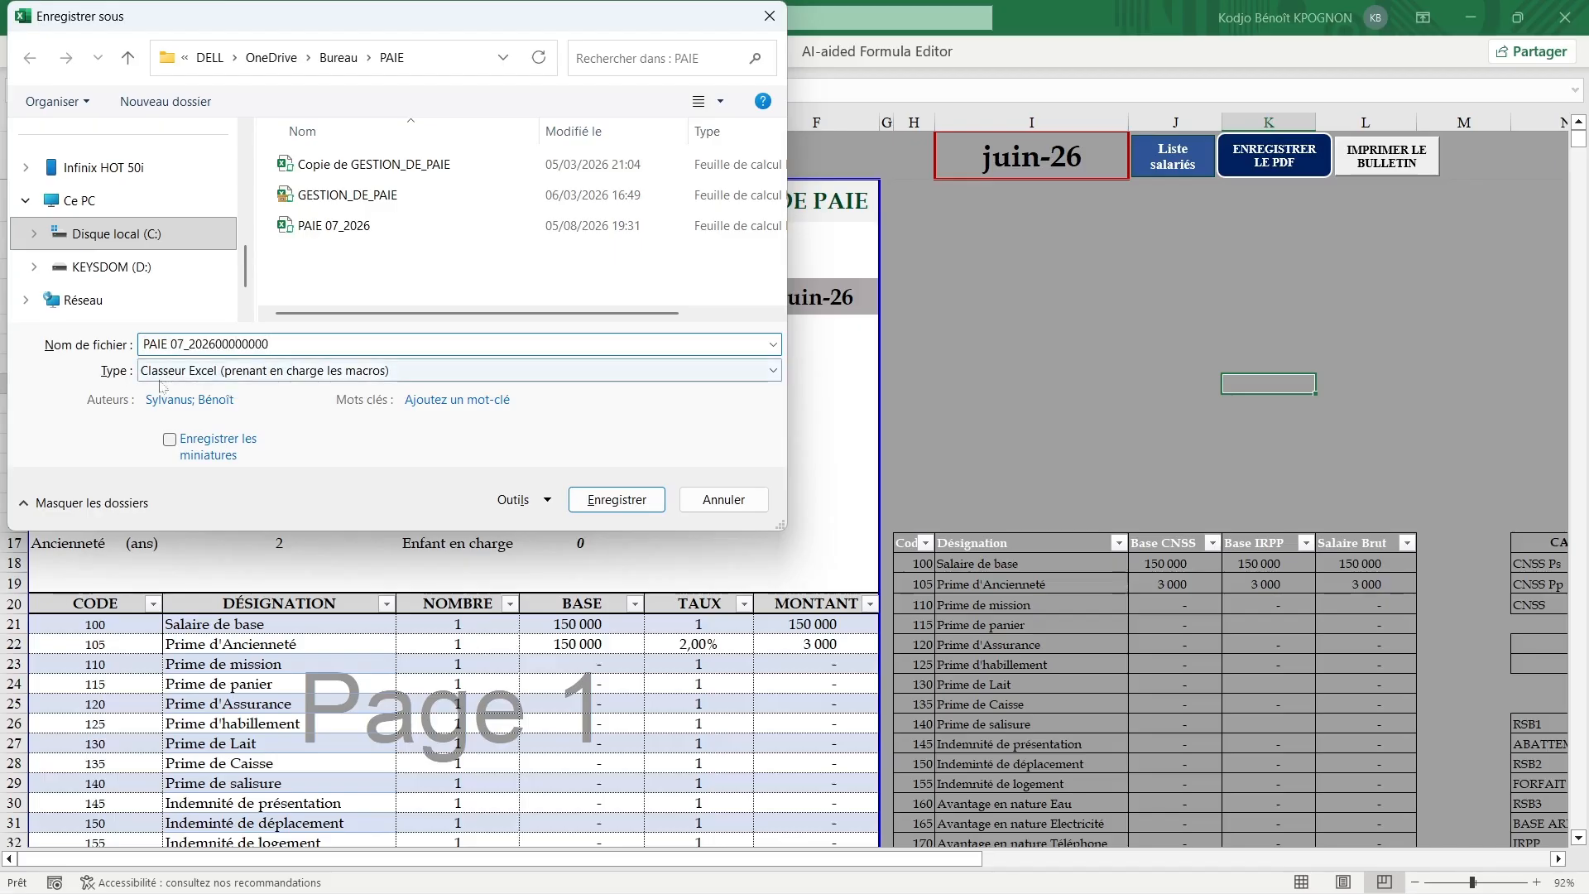
click(736, 374)
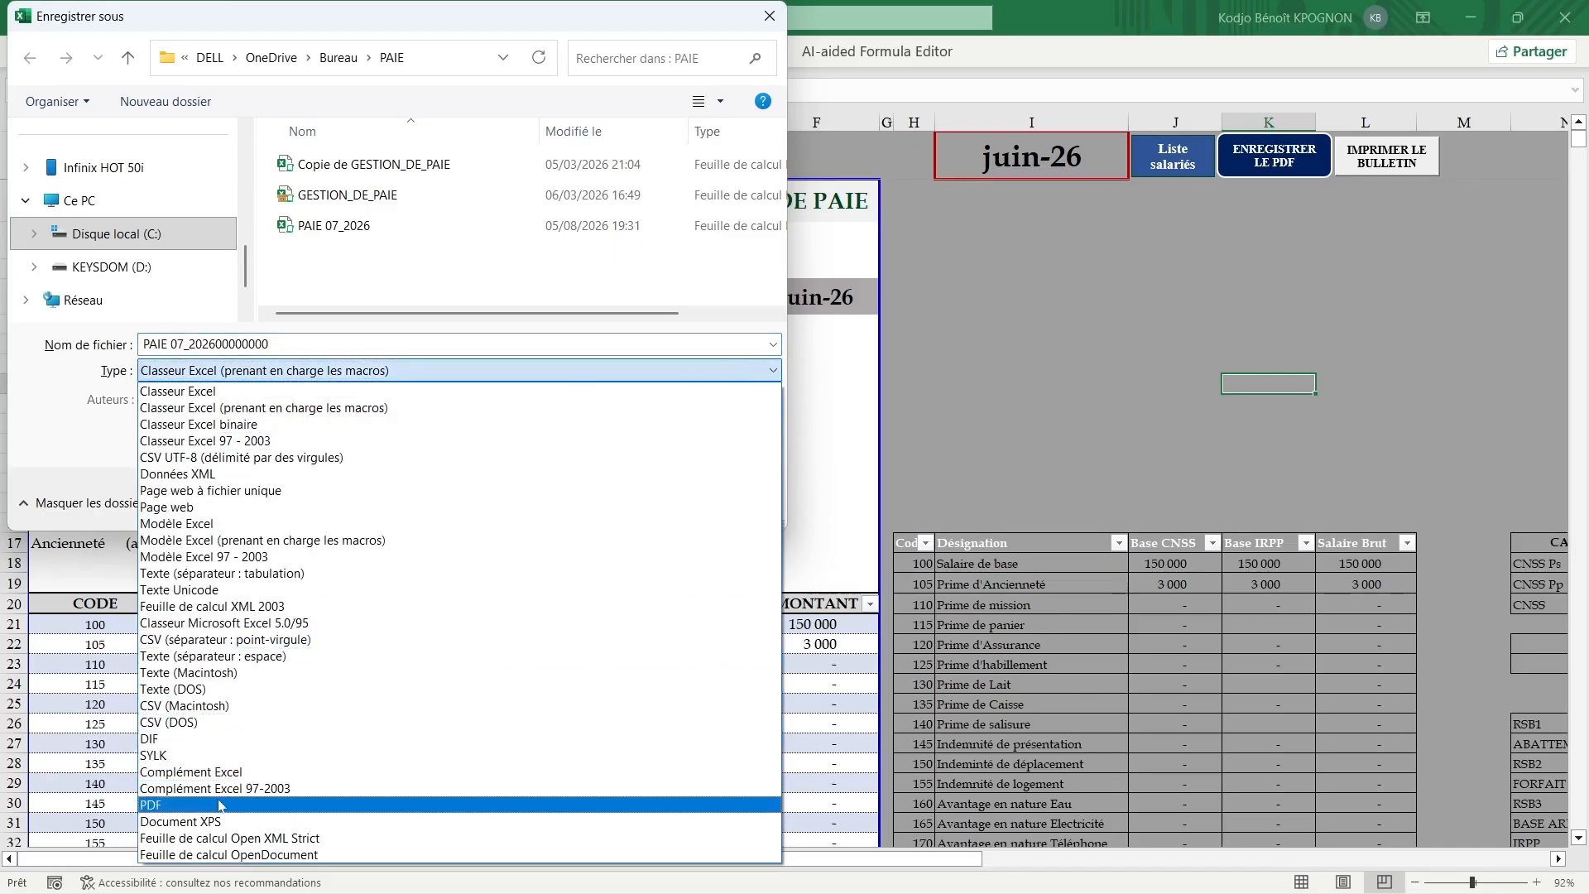
click(221, 806)
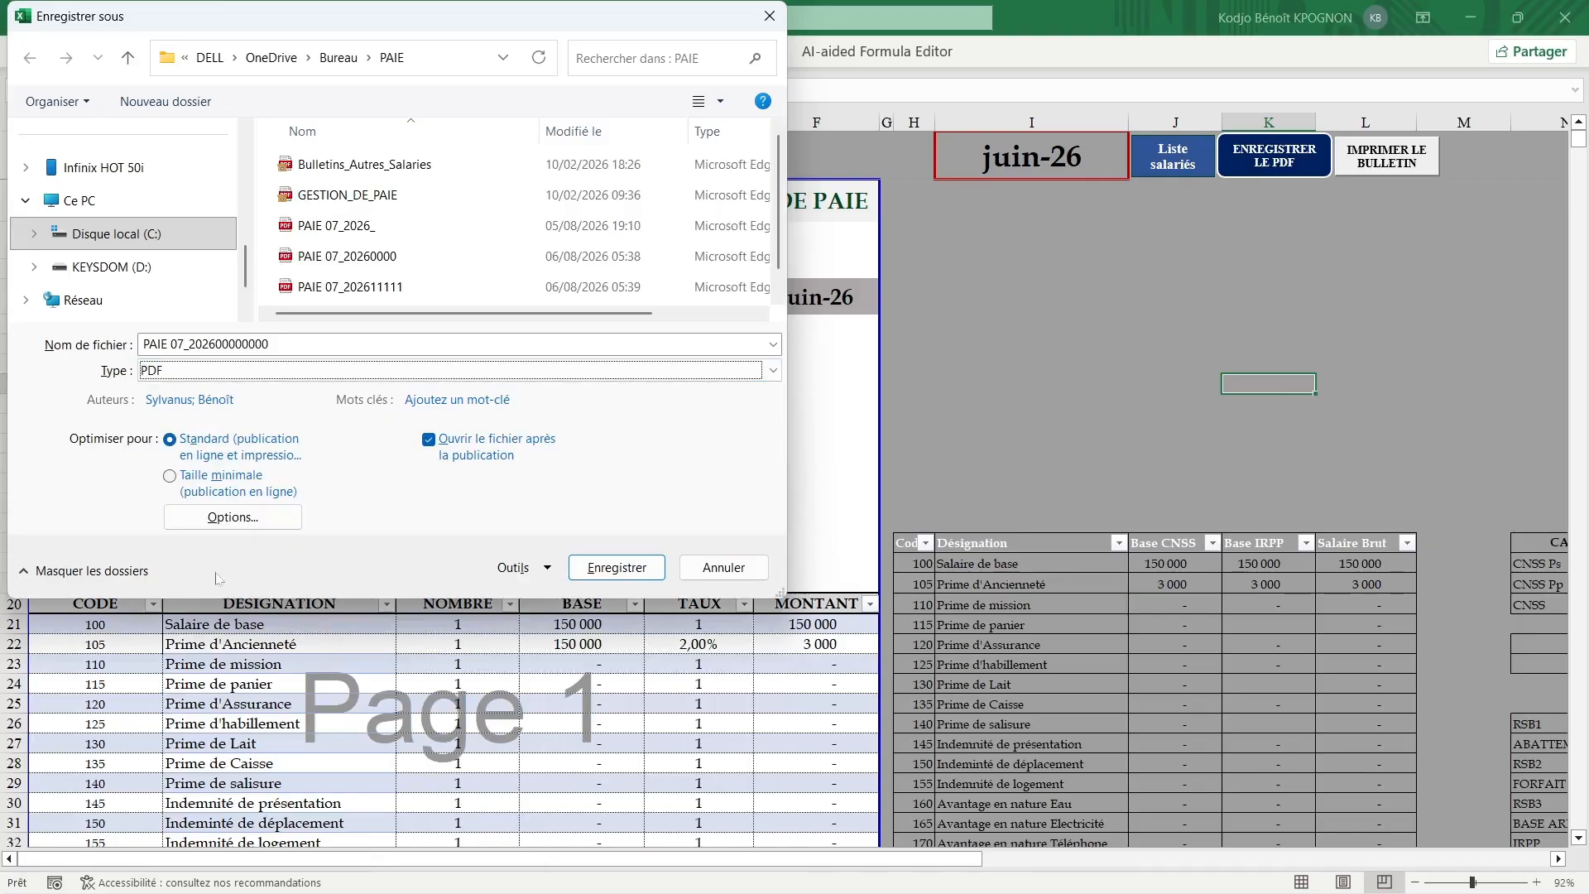
- Limit the PDF to pages 1 to 20 of the selected sheets and publish it
click(241, 524)
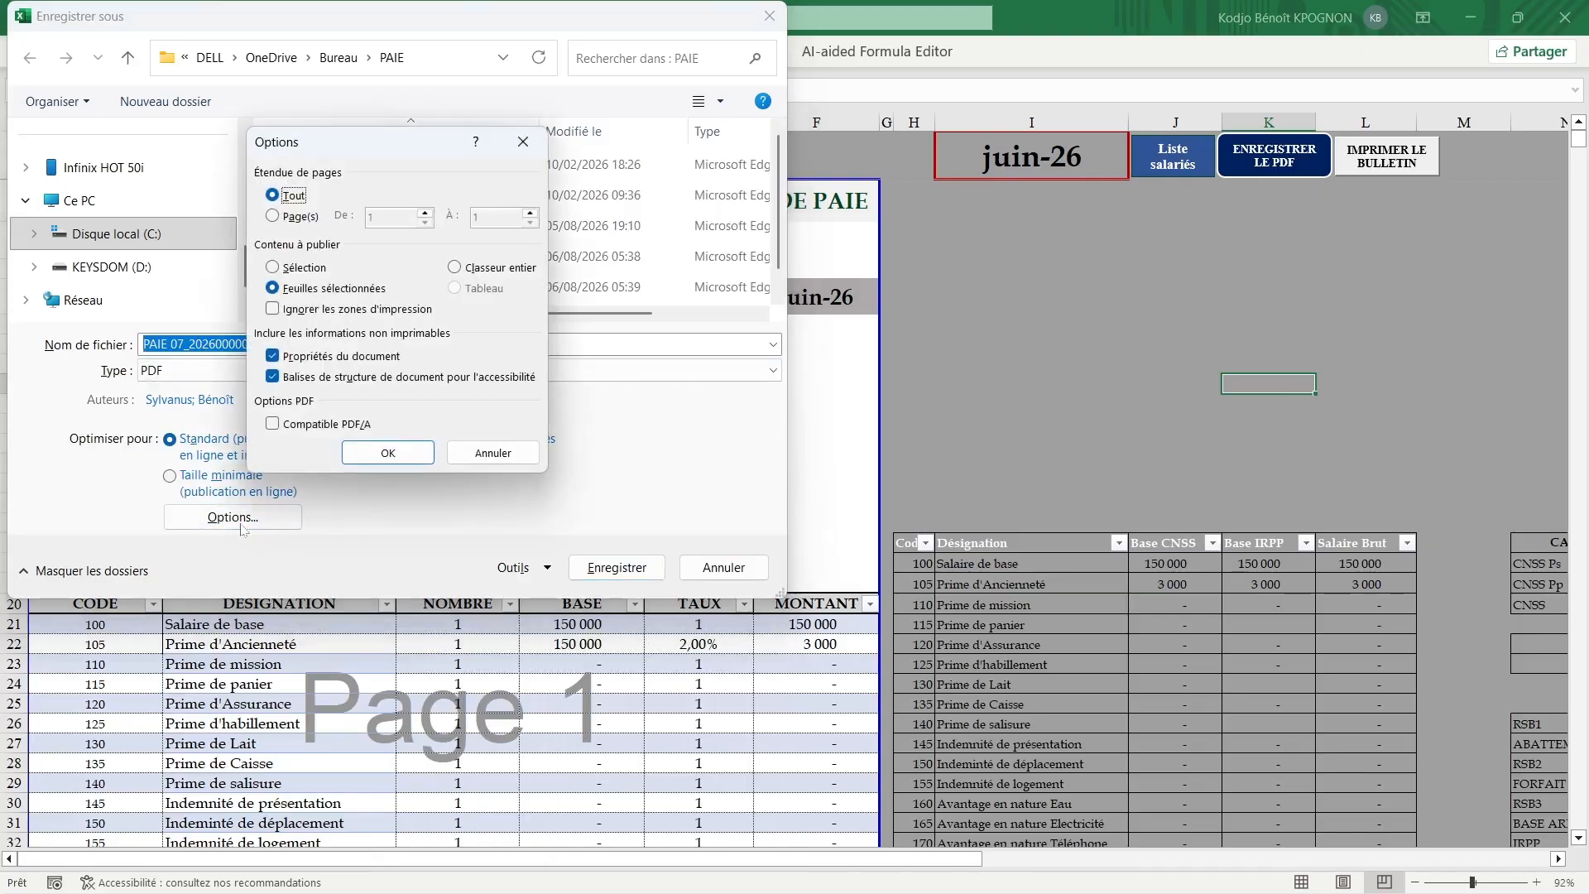
click(273, 217)
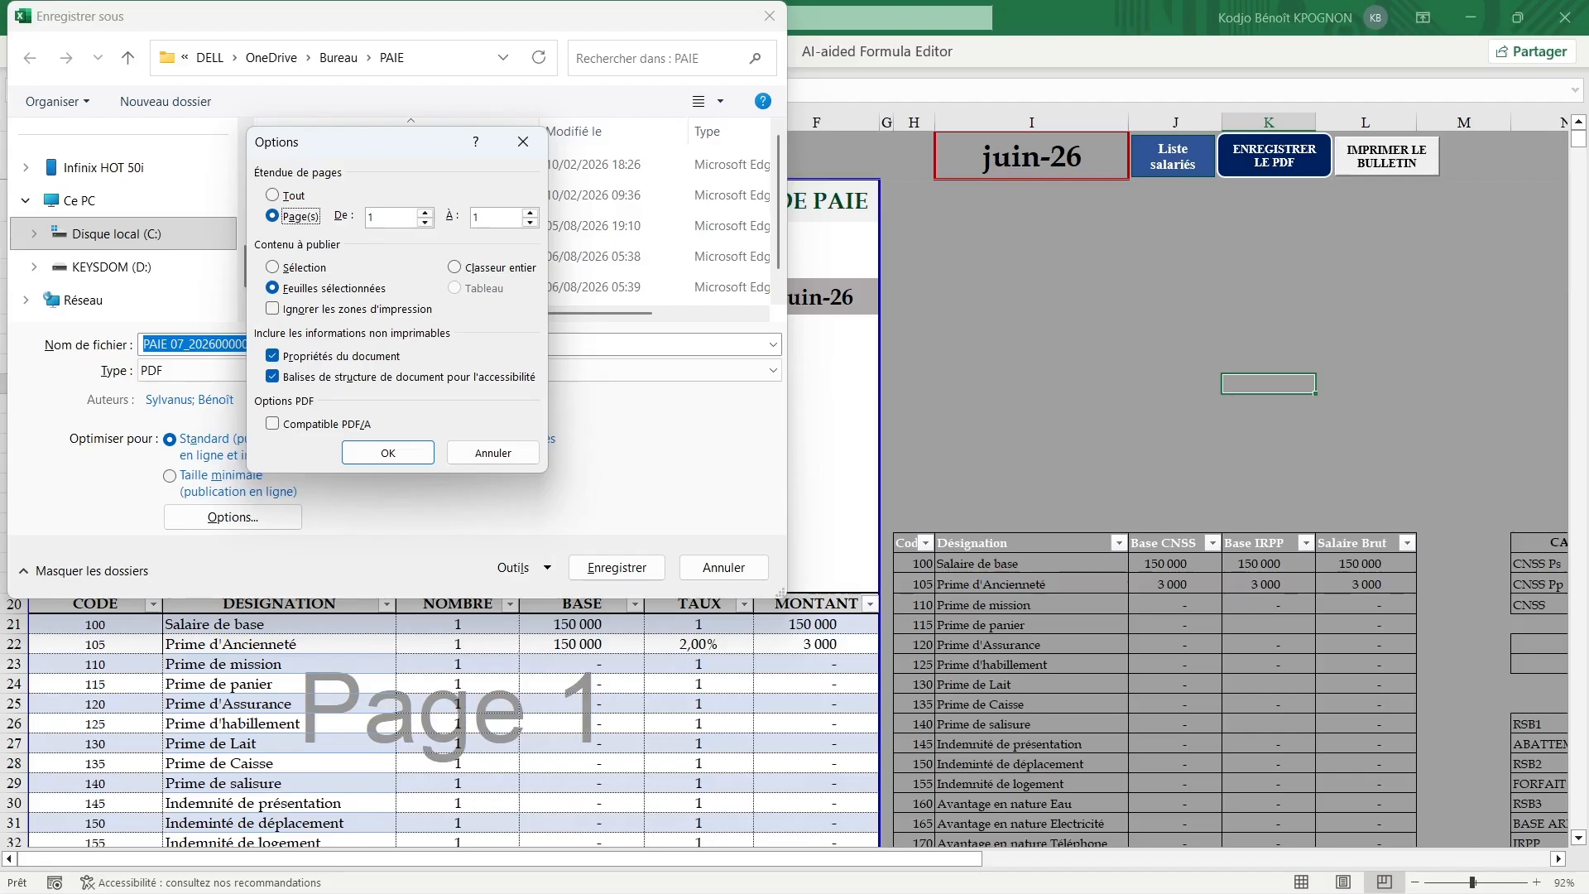
double_click(485, 216)
text(20)
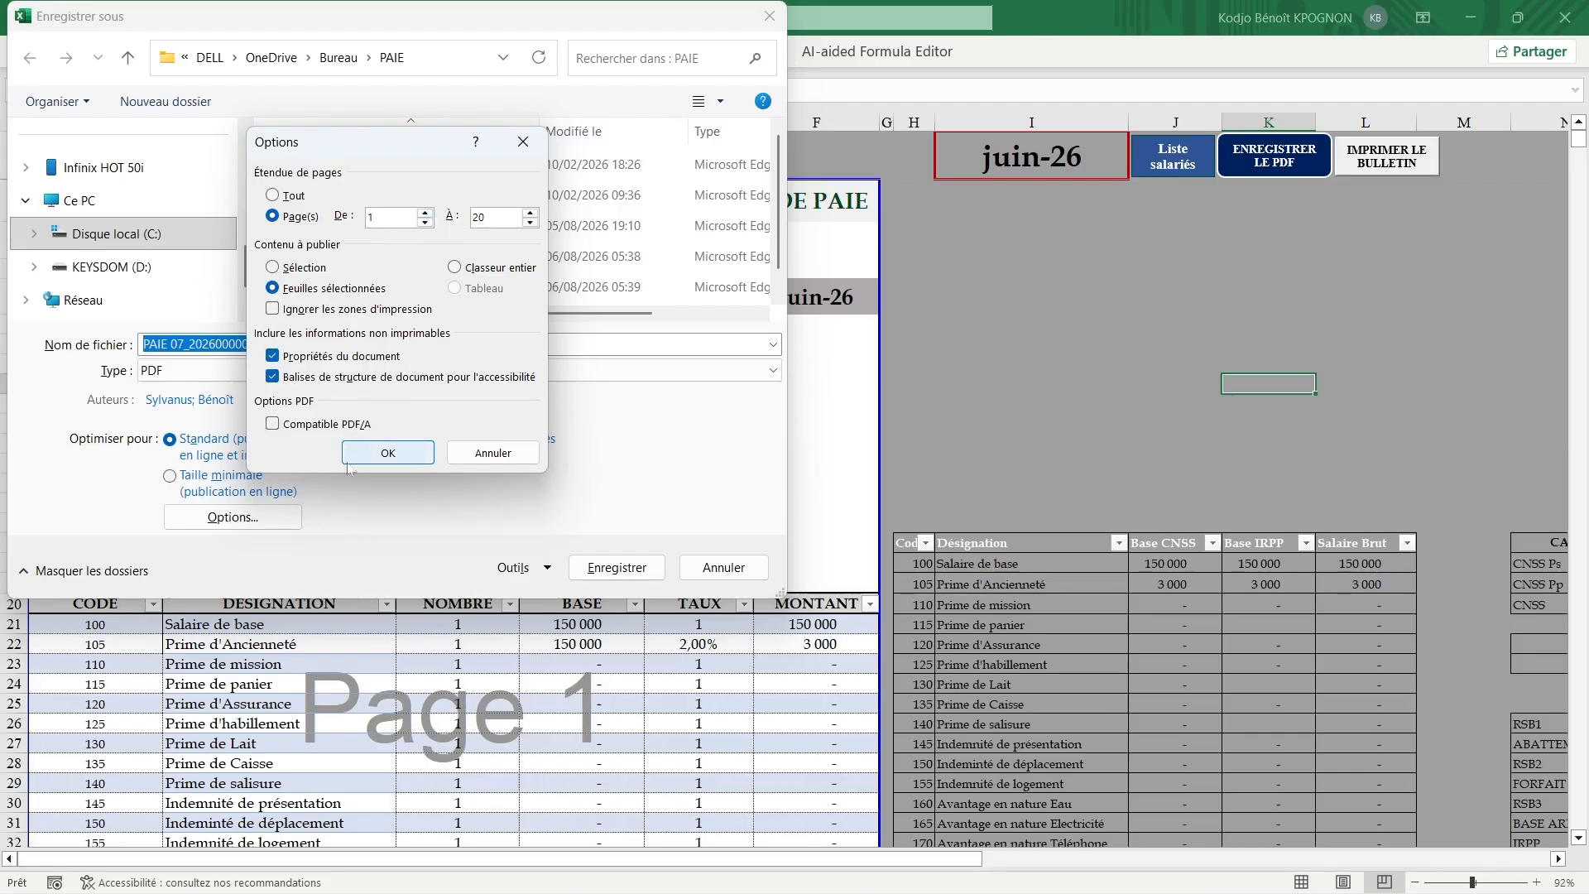
click(388, 454)
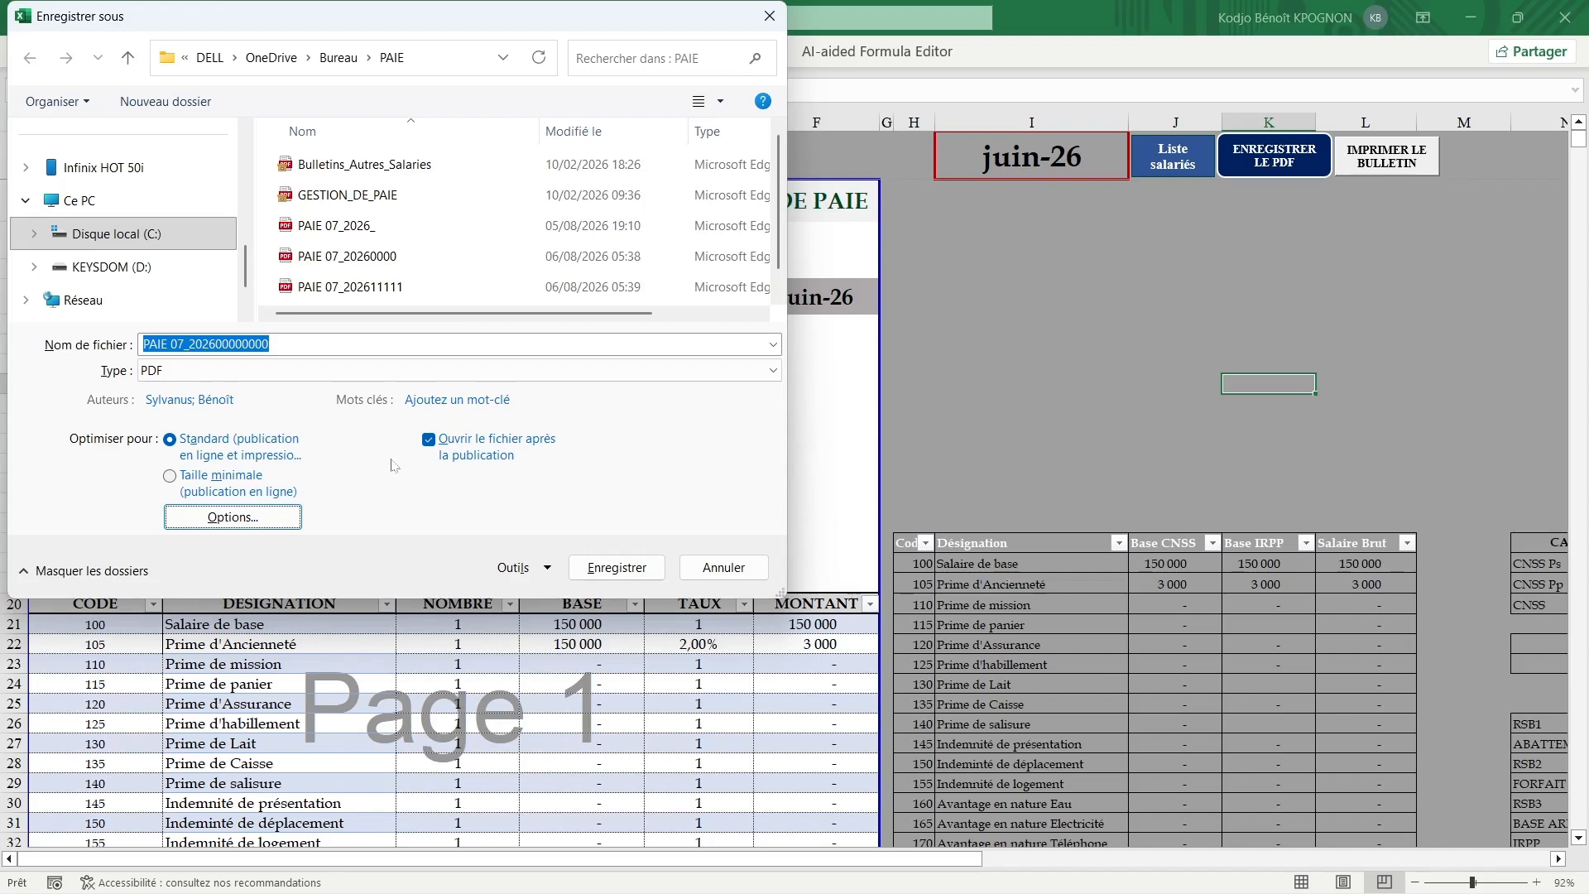
click(613, 567)
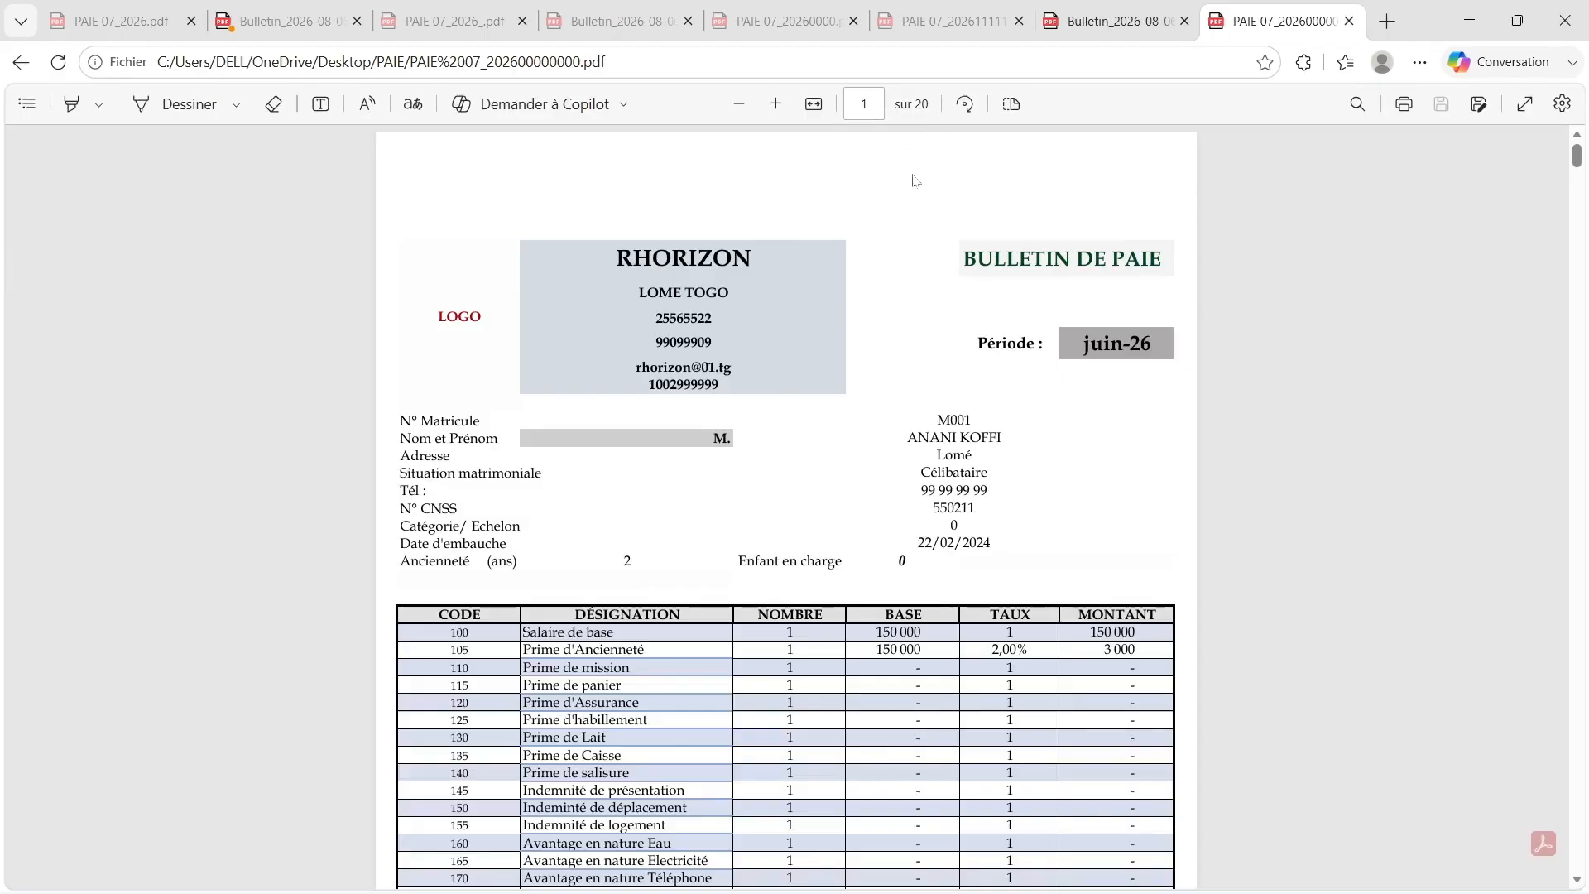
- Look through the published PDF down to its last payslip and return to the workbook
scroll(938, 313, down, 20)
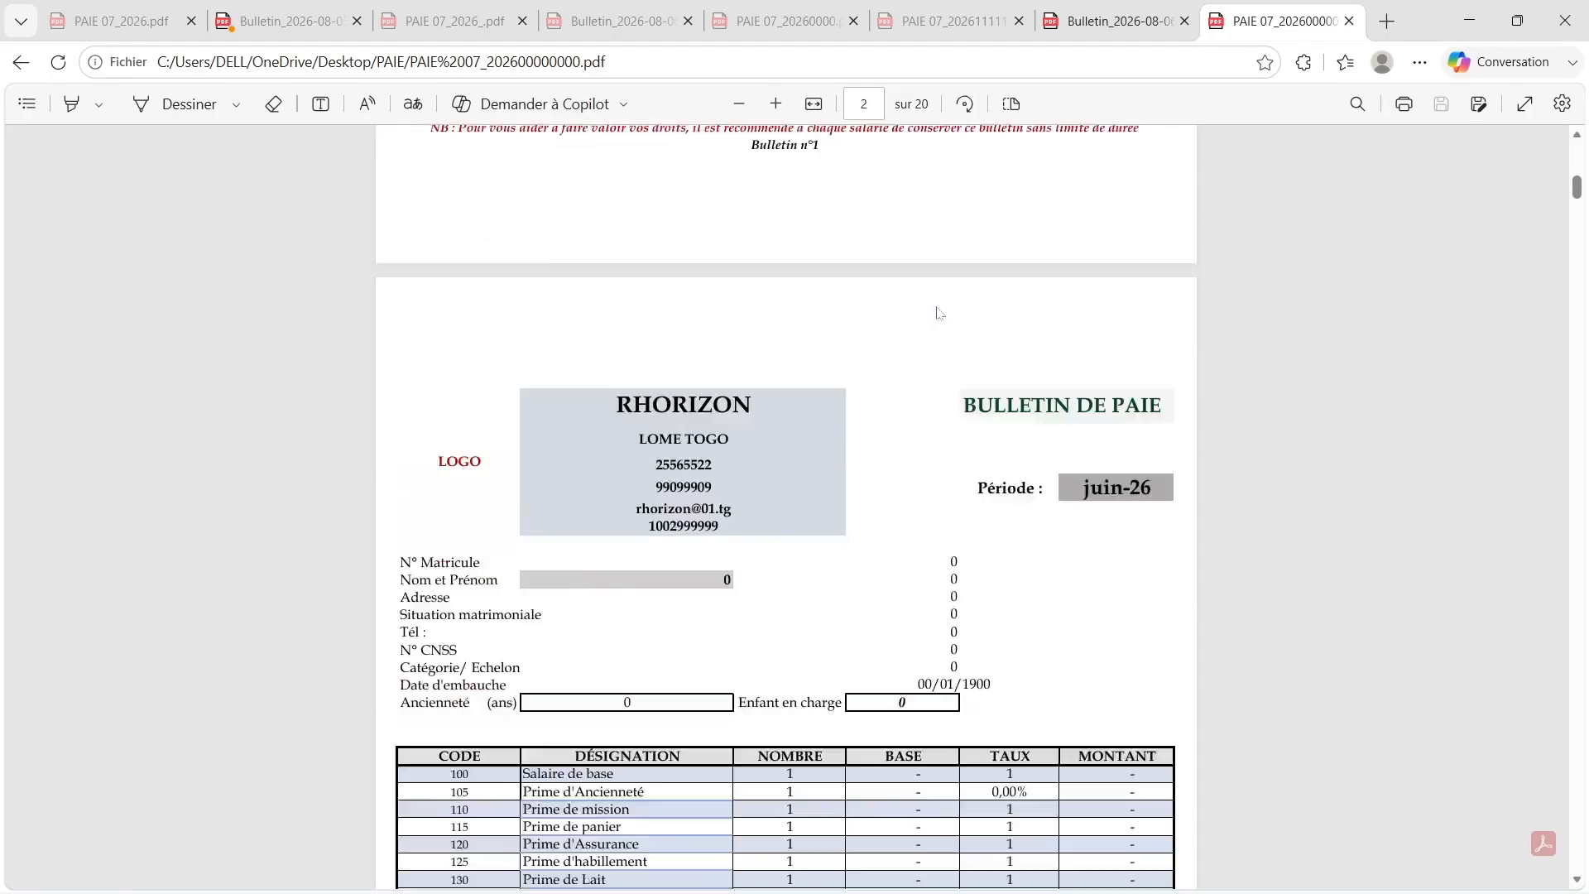
scroll(938, 313, down, 1)
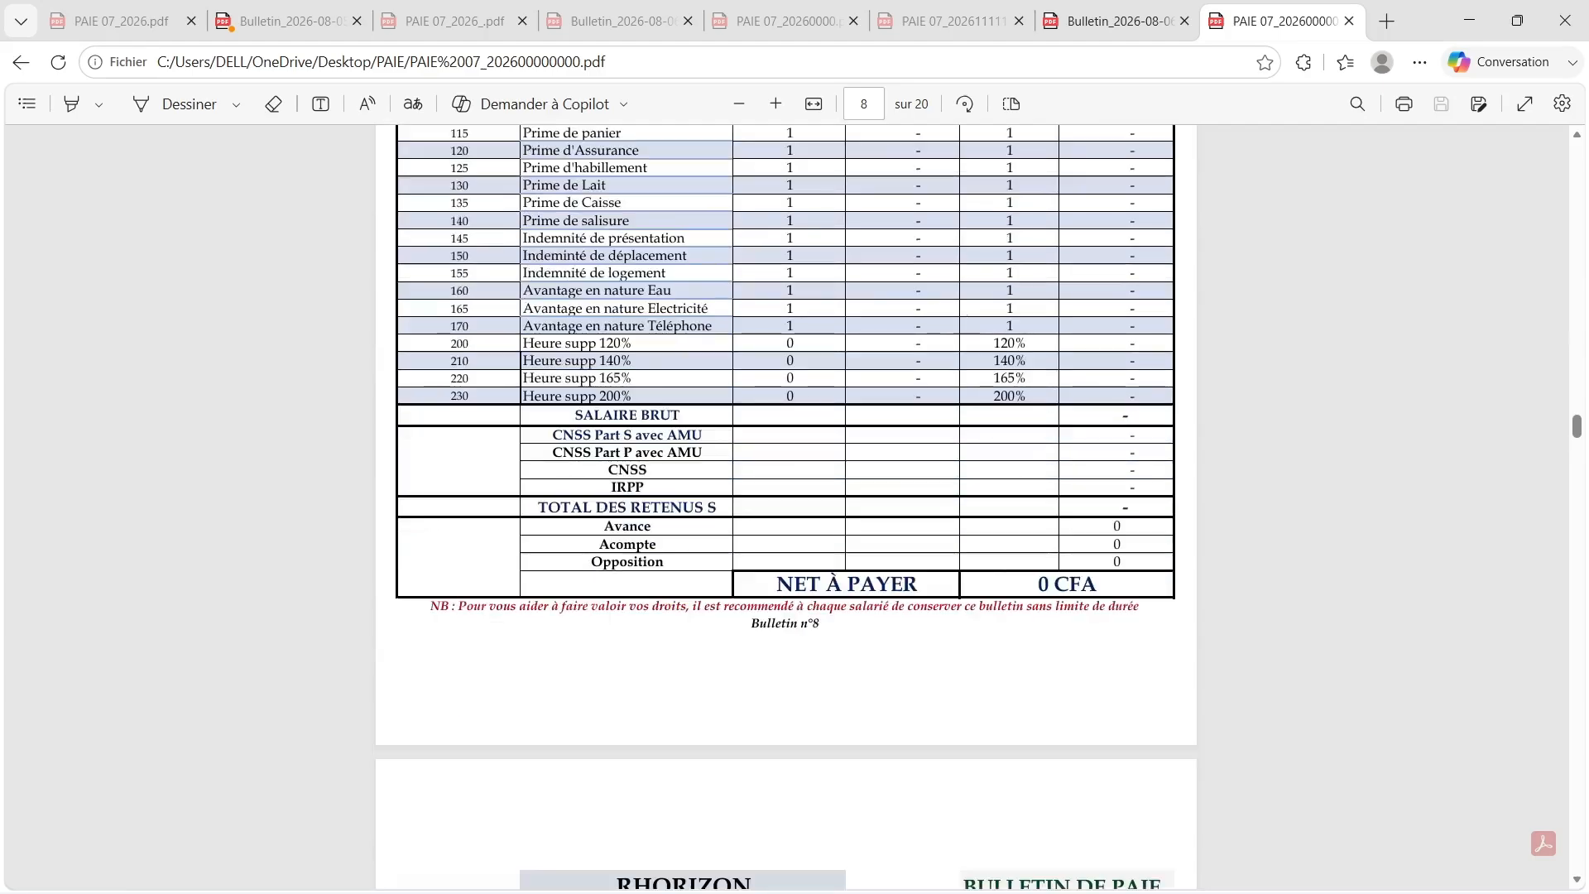
drag(1578, 425, 1577, 852)
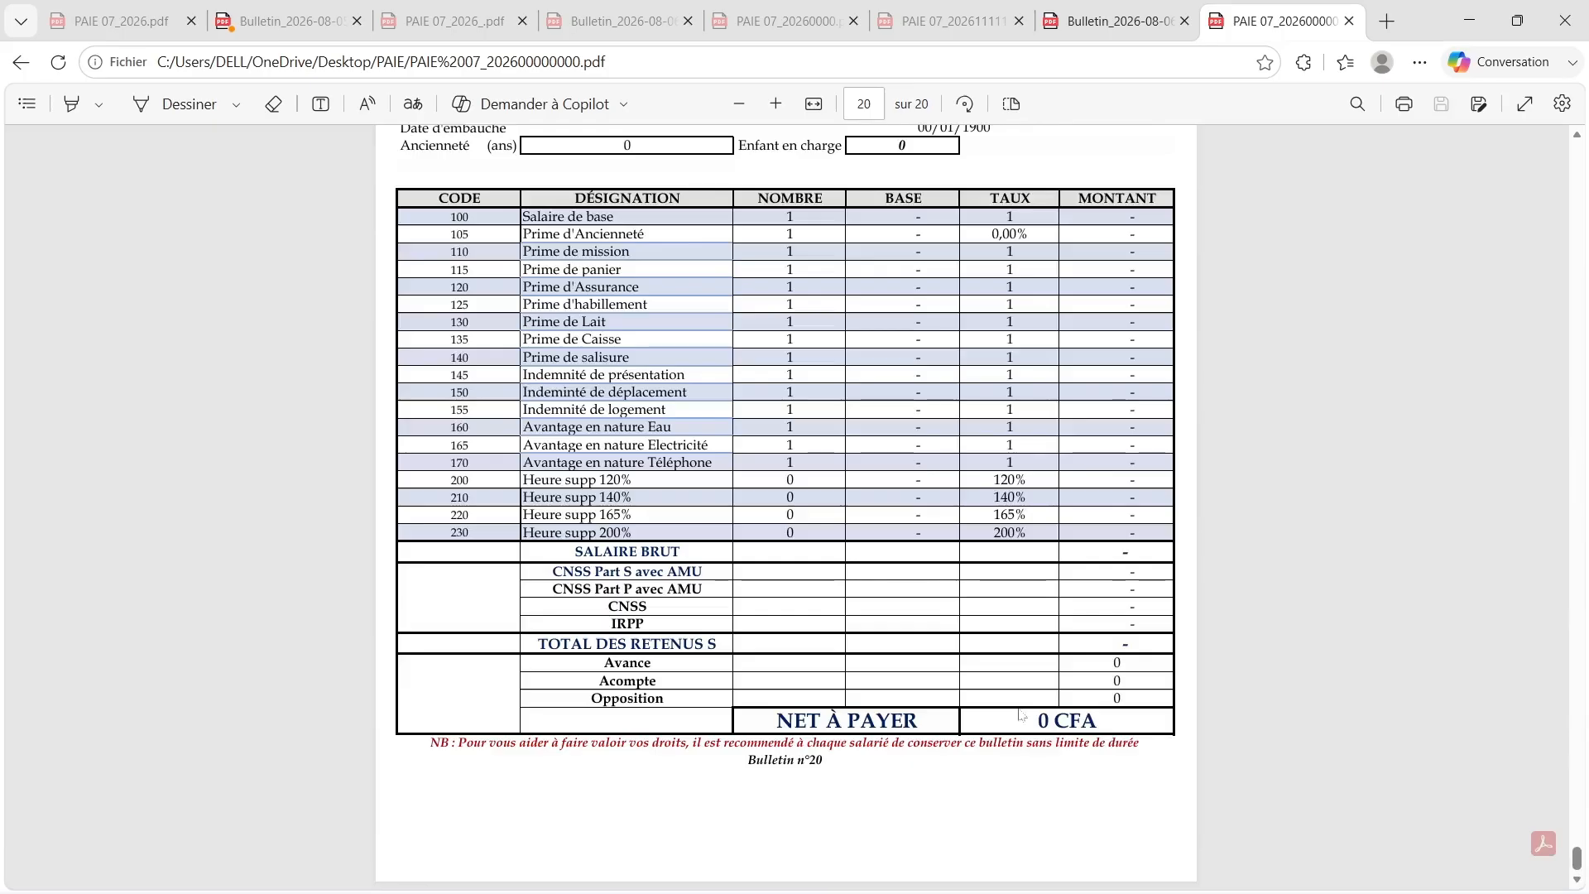
click(1470, 21)
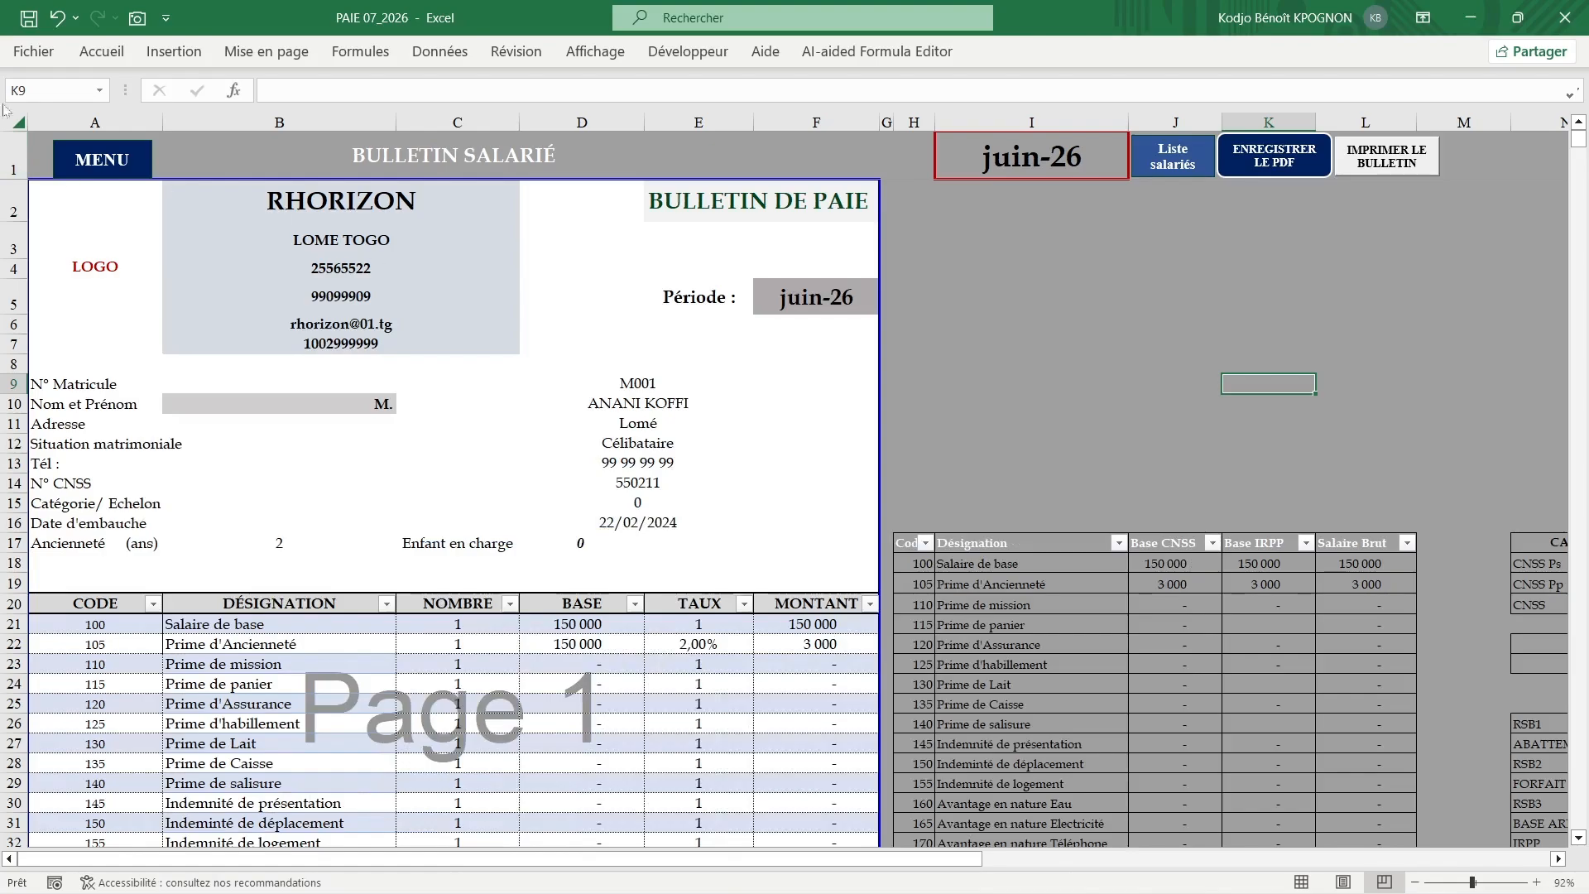
- View the settings for saving a copy of the workbook in the PAIE folder, and return to the payslip sheet without saving
click(36, 54)
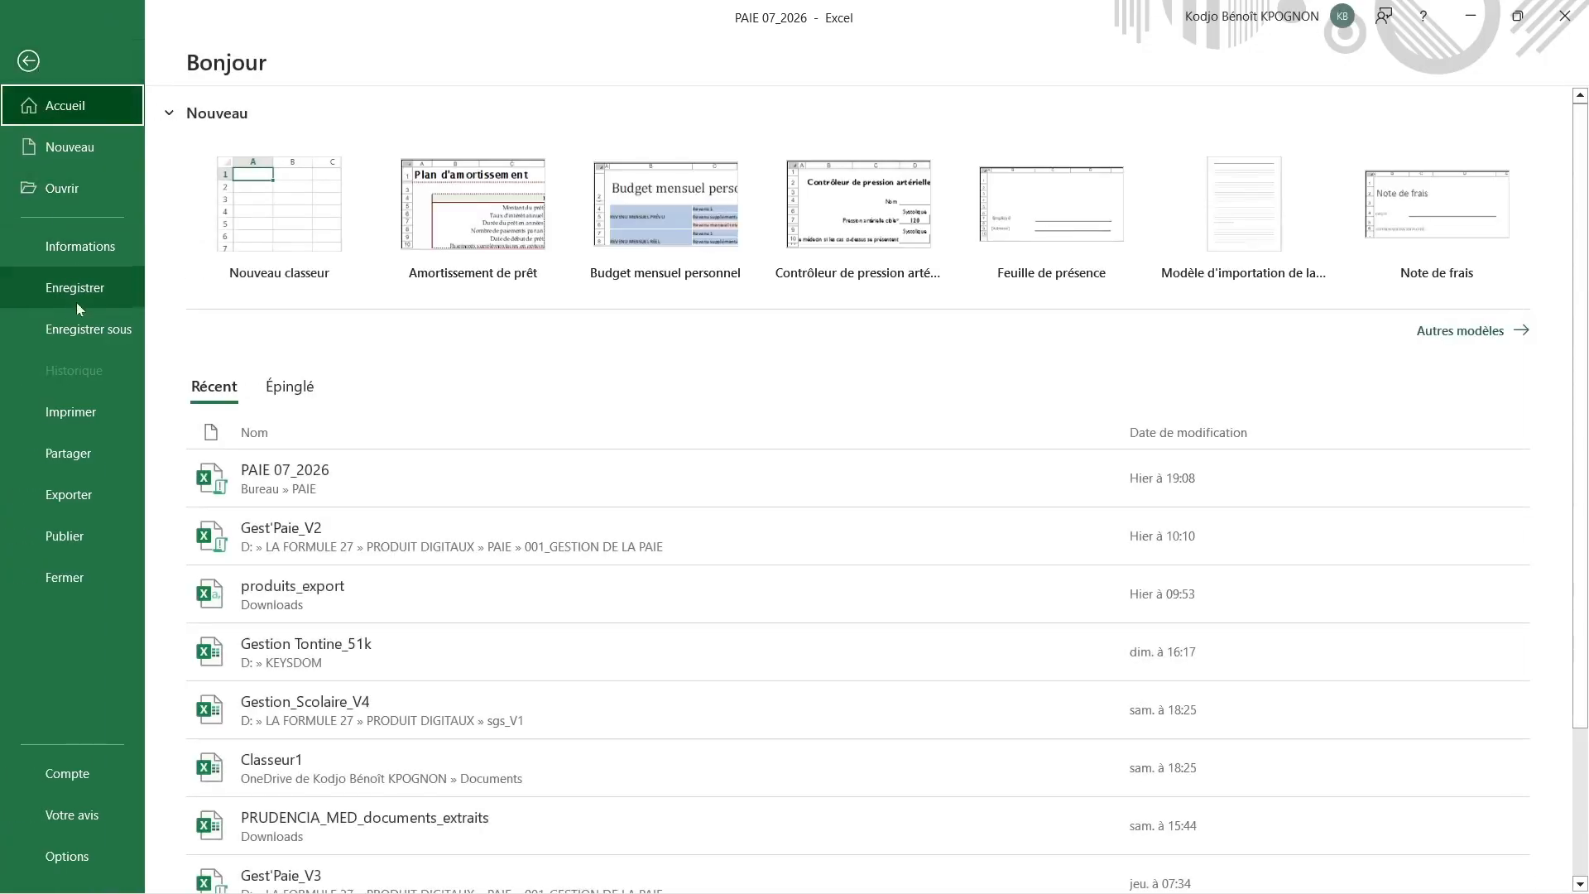
click(77, 328)
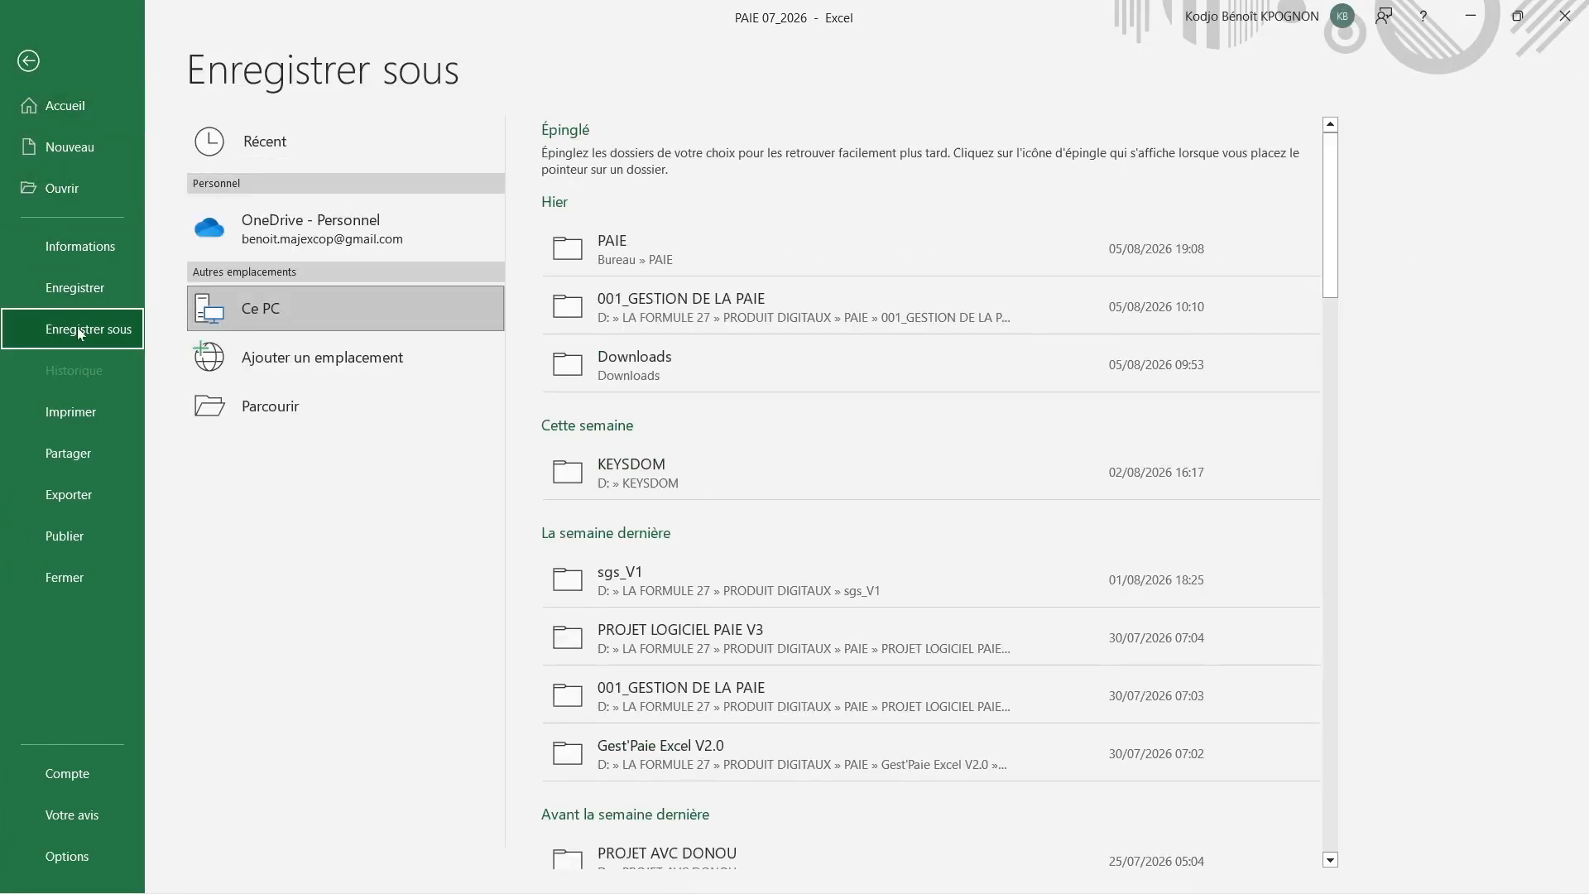
click(635, 249)
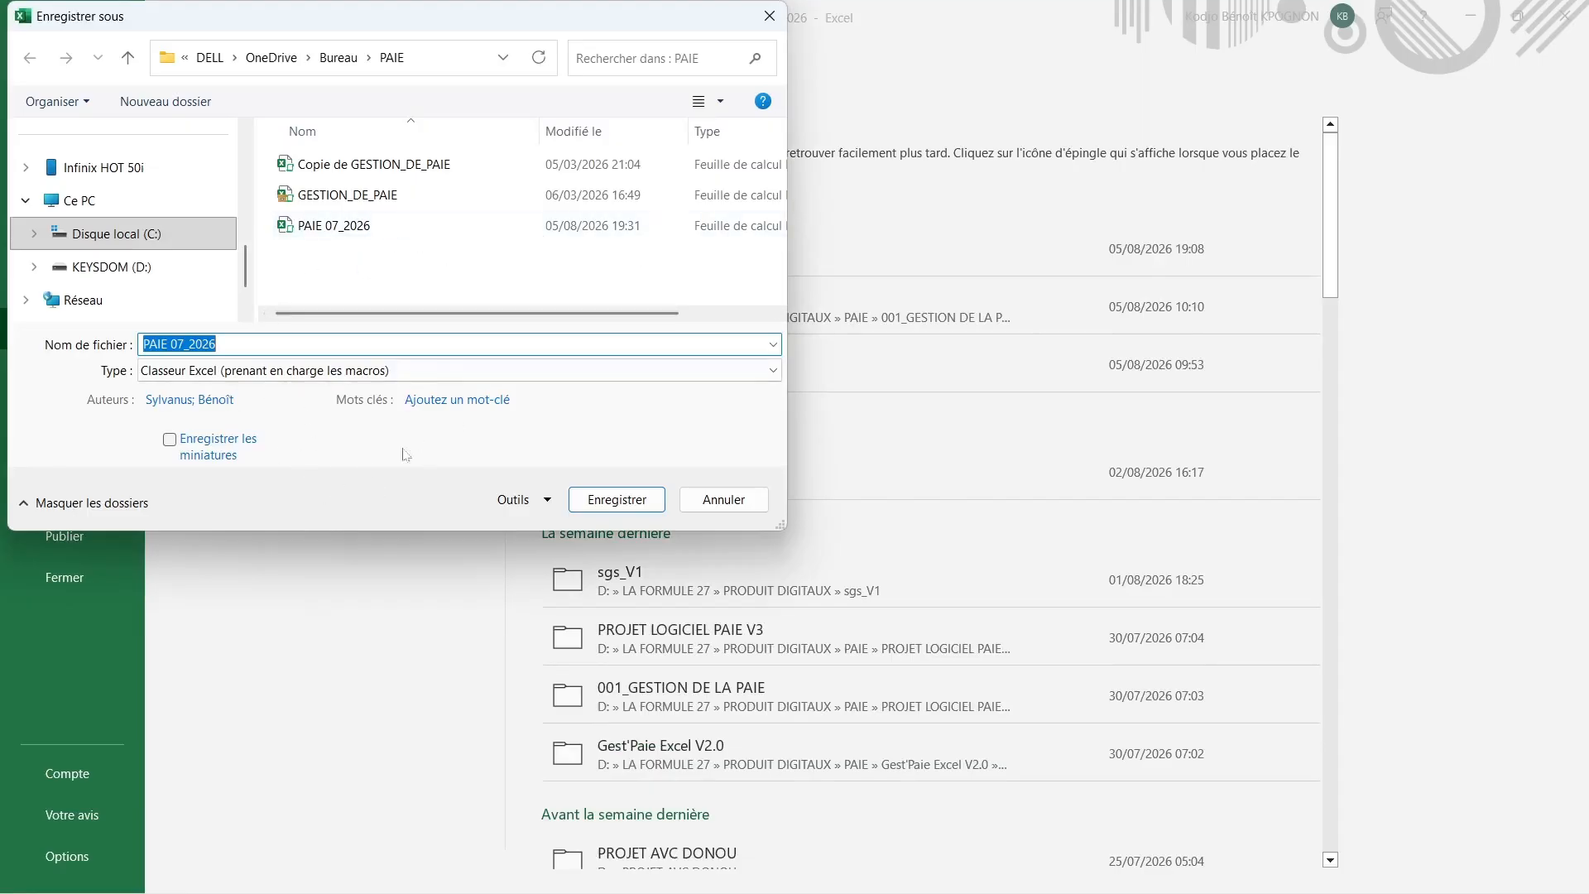
click(725, 500)
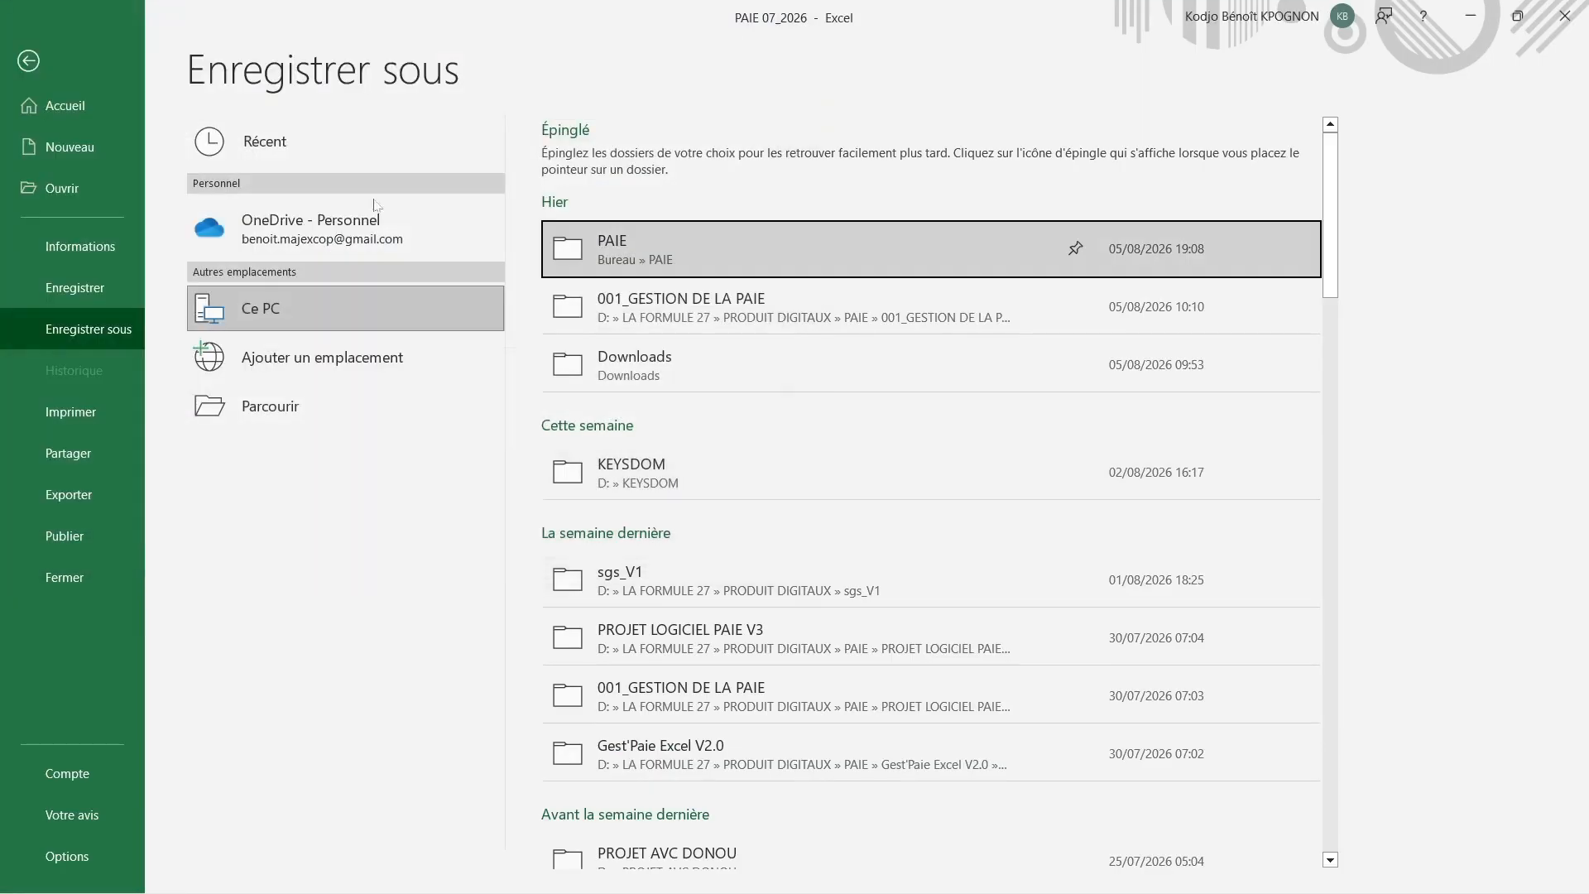
click(28, 69)
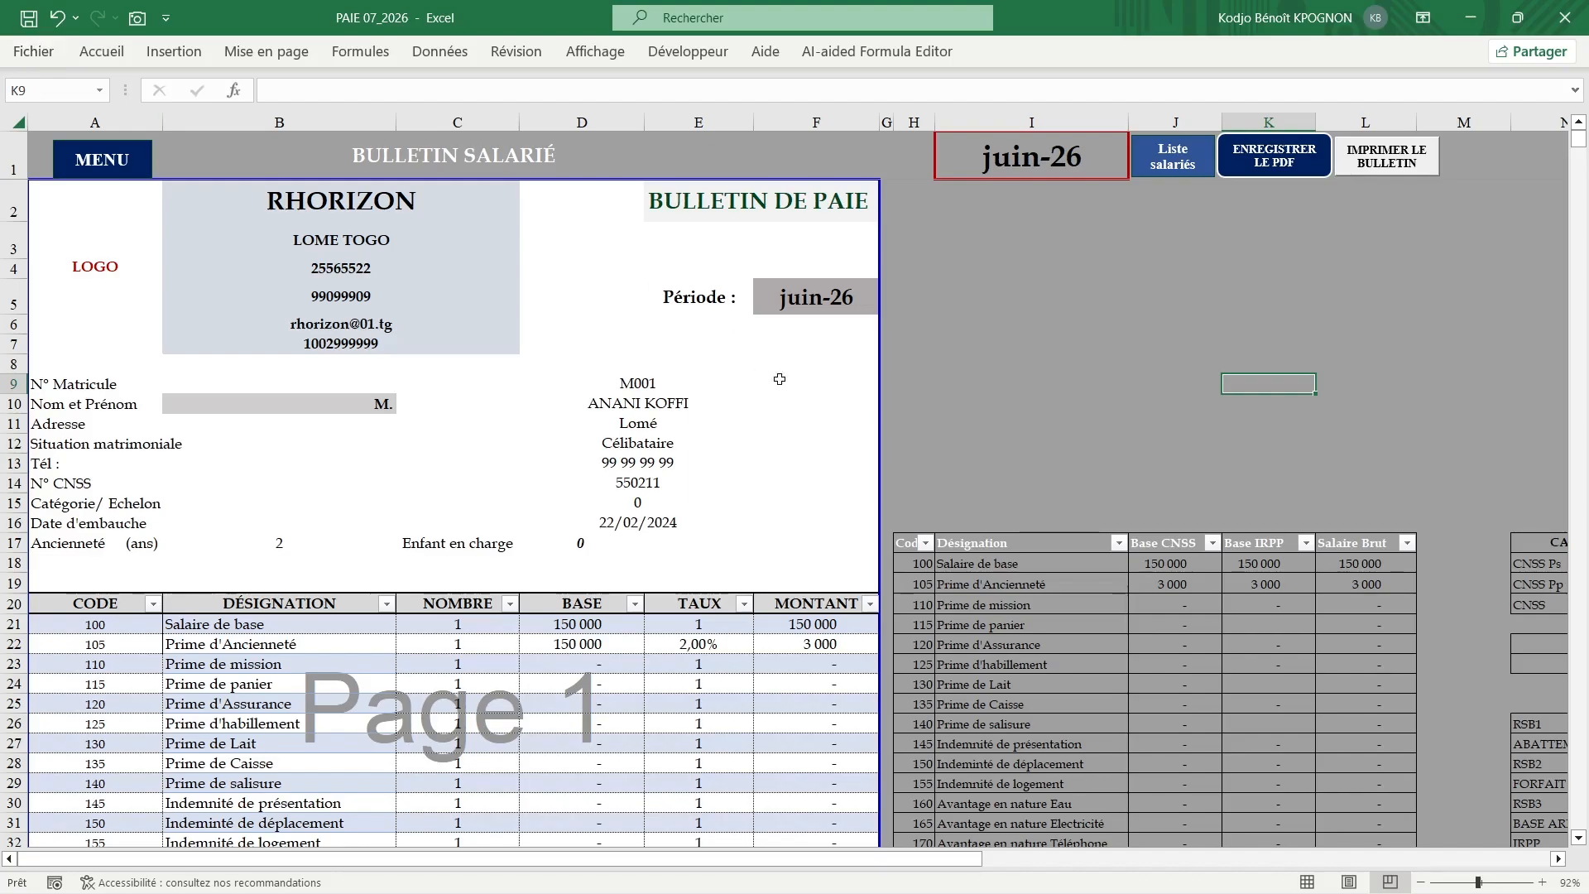
- Look down the payslip sheet, open the Etat de salaire sheet from the main menu, and examine its columns, totals and employer charges
scroll(779, 379, down, 13)
click(102, 161)
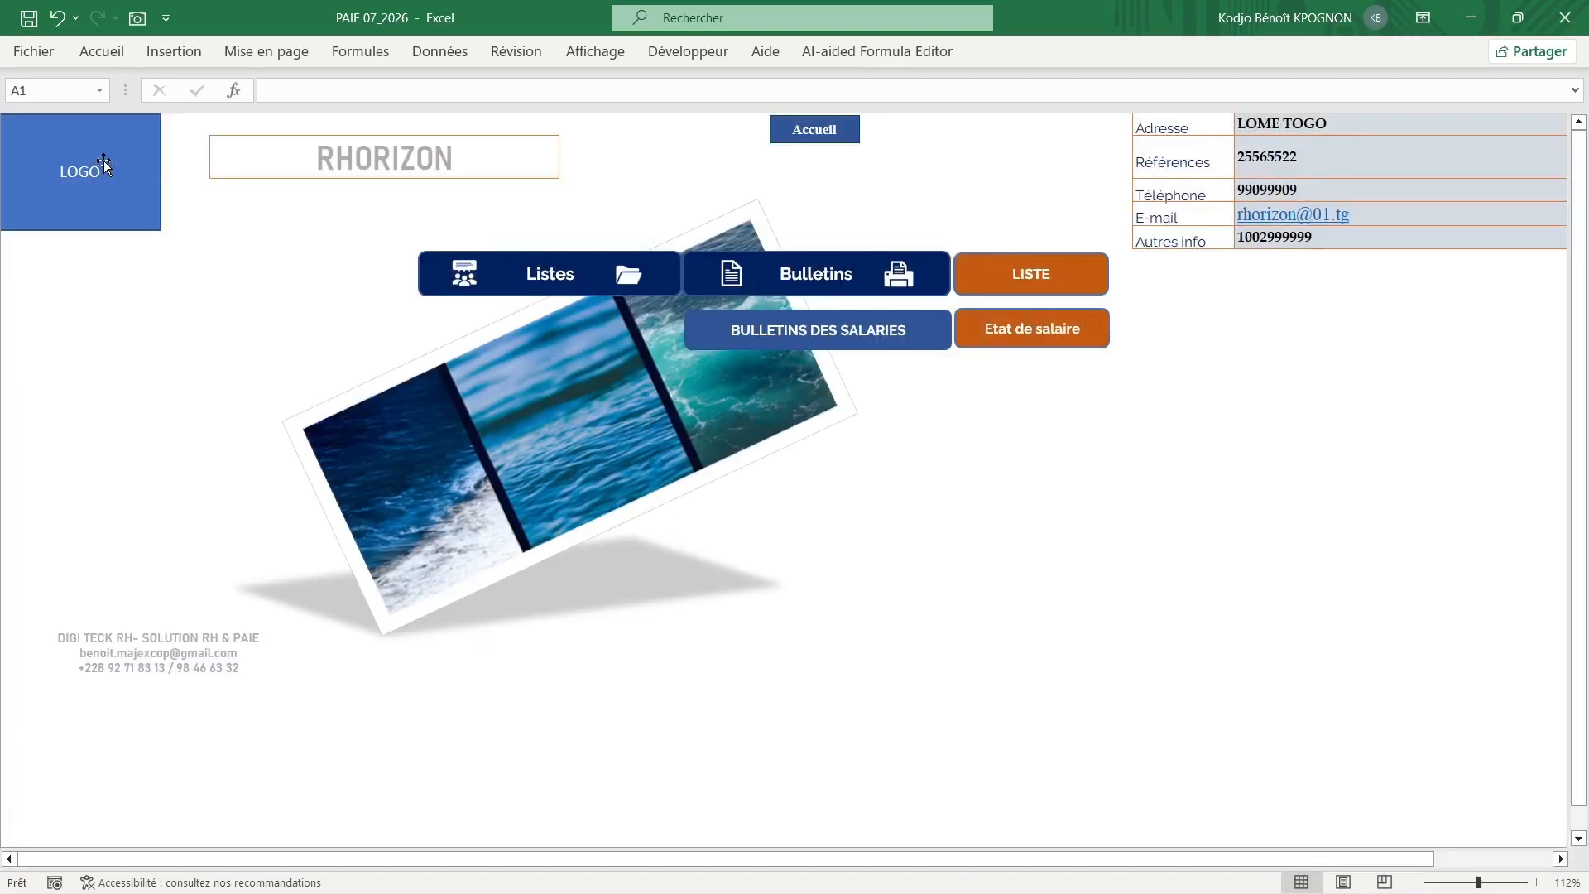
click(1027, 348)
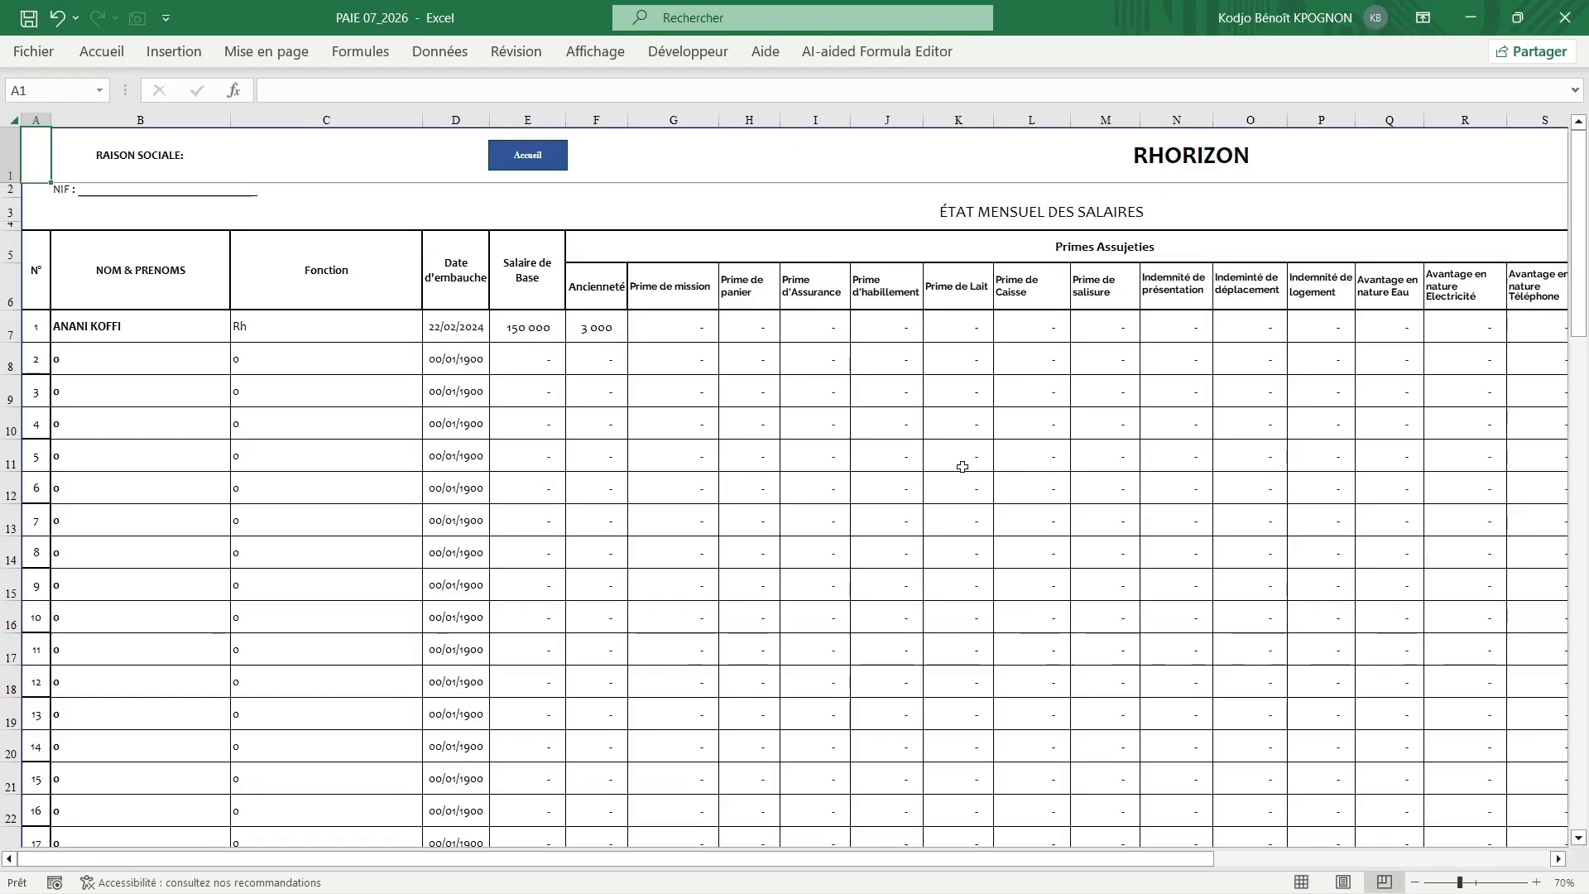
scroll(963, 467, right, 6)
scroll(963, 467, left, 4)
scroll(963, 466, left, 3)
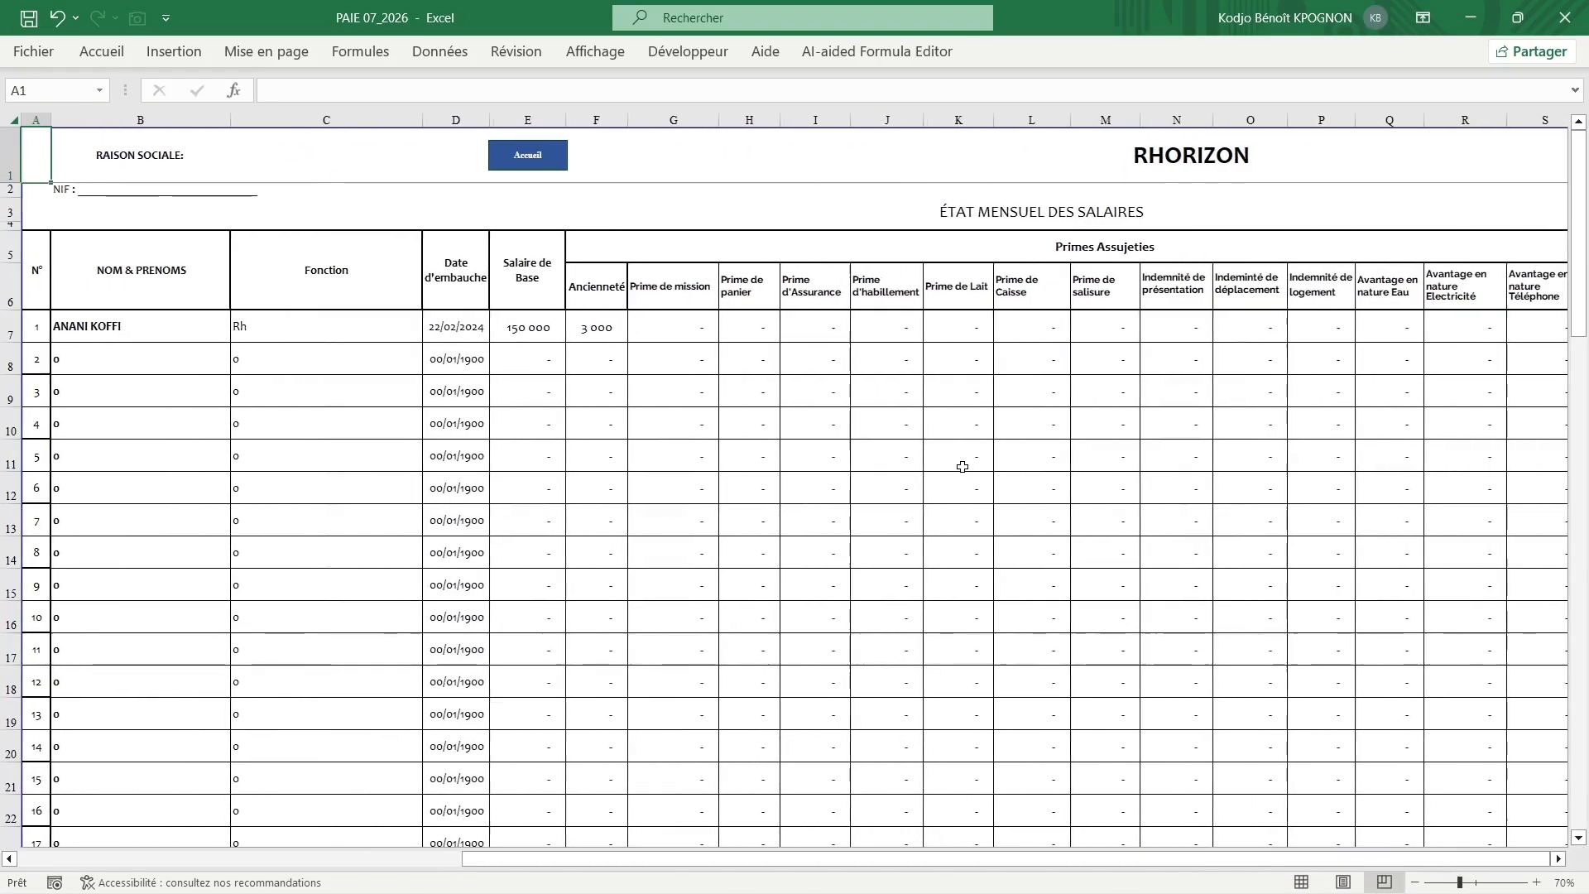
scroll(963, 467, down, 7)
scroll(963, 466, down, 13)
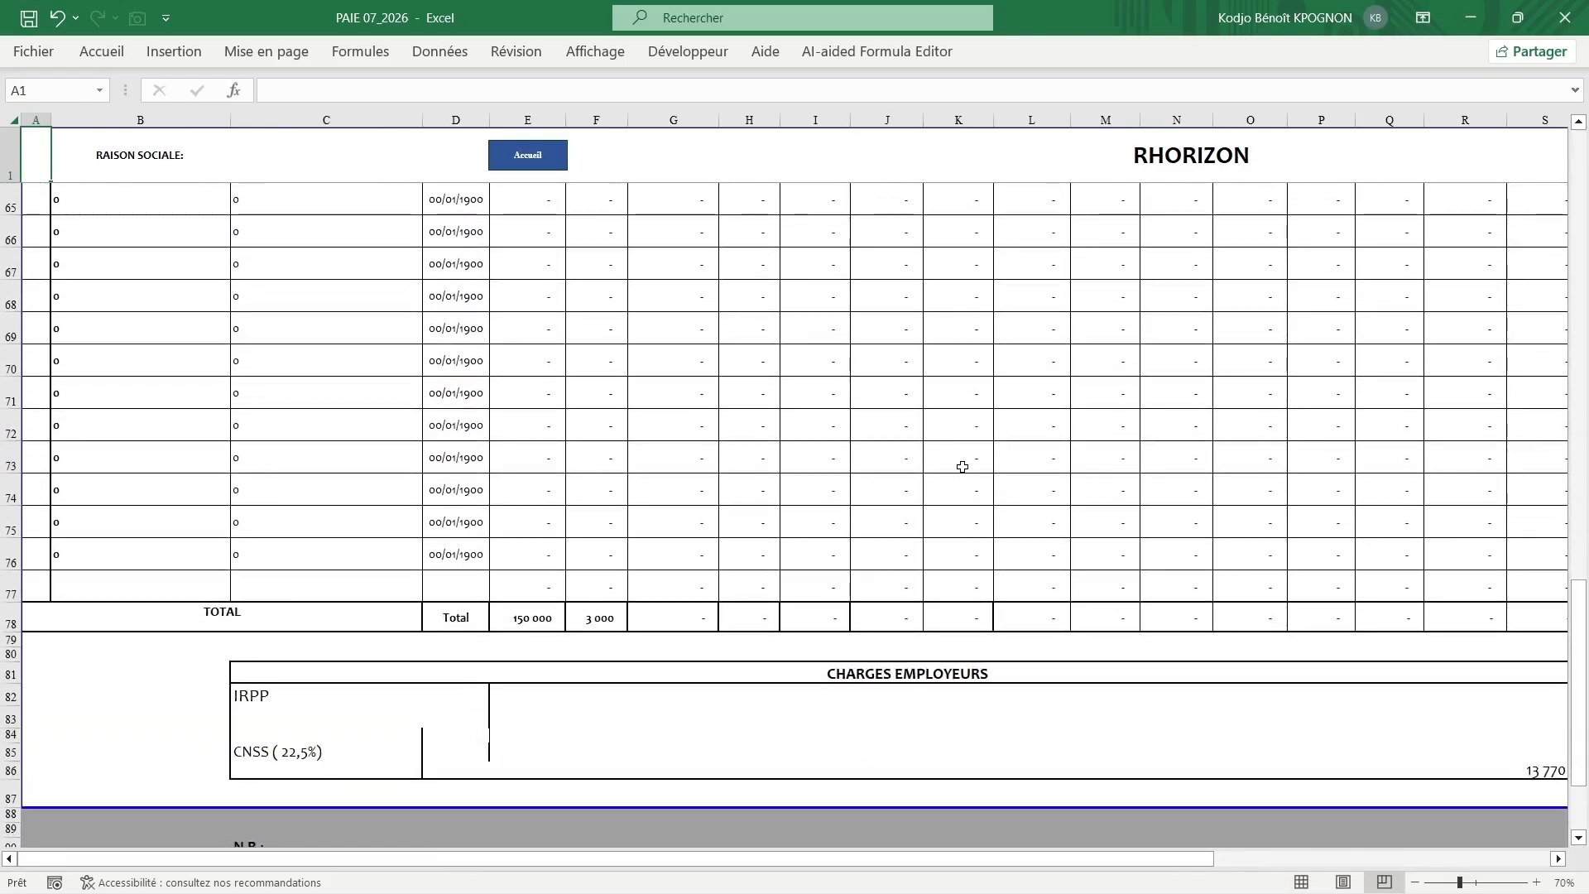
scroll(962, 467, up, 20)
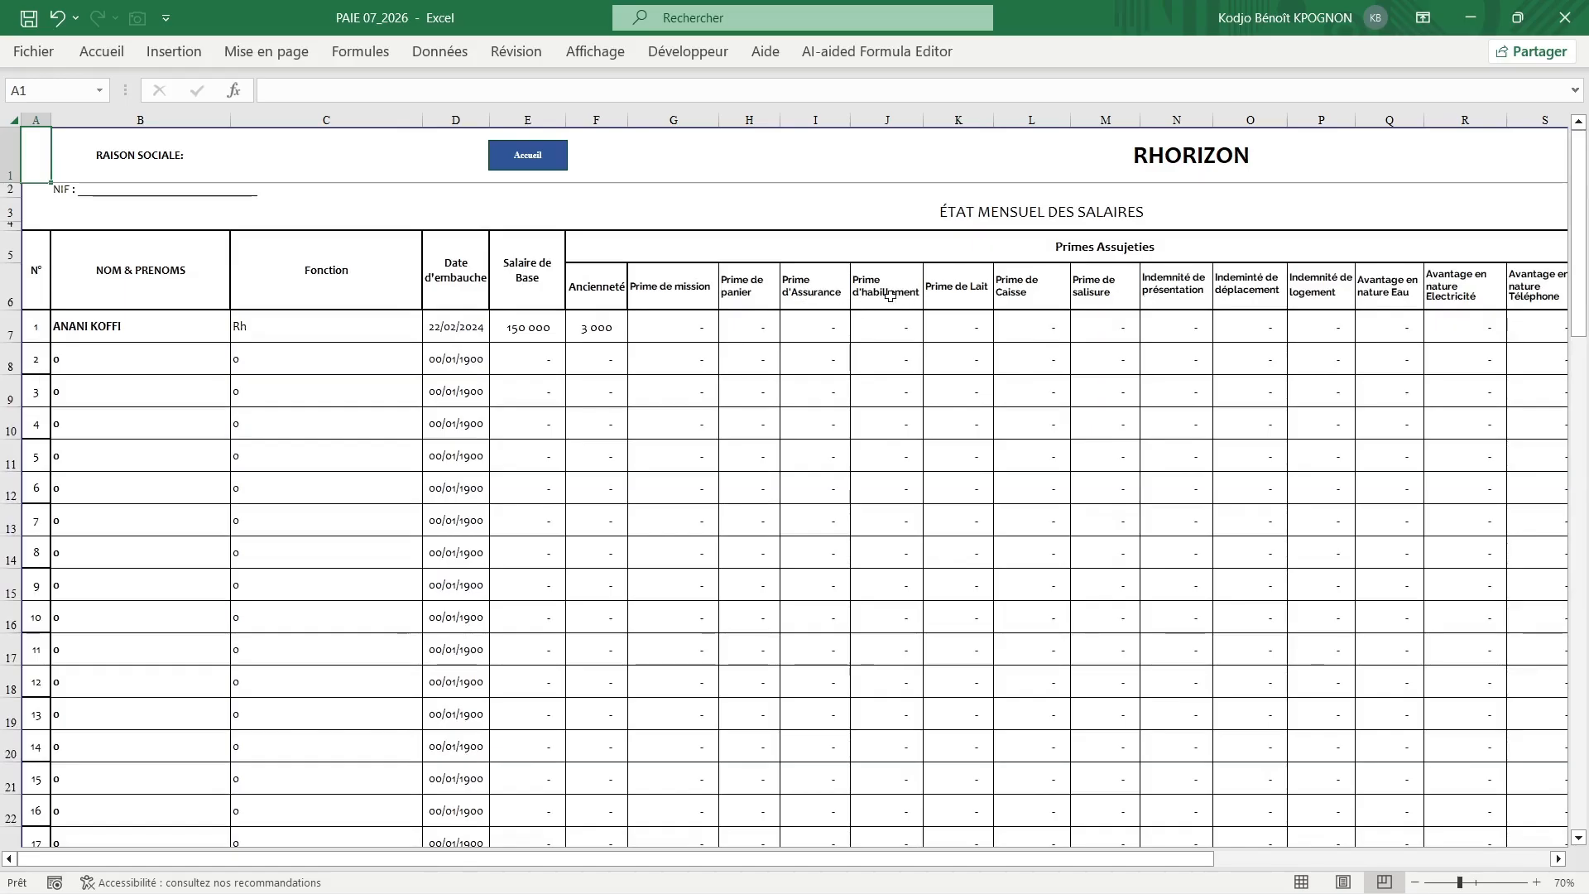
- Highlight columns H to L of the monthly salary statement, covering Prime de panier to Prime de Caisse, and select the Prime de panier heading
click(763, 120)
drag(792, 120, 1019, 120)
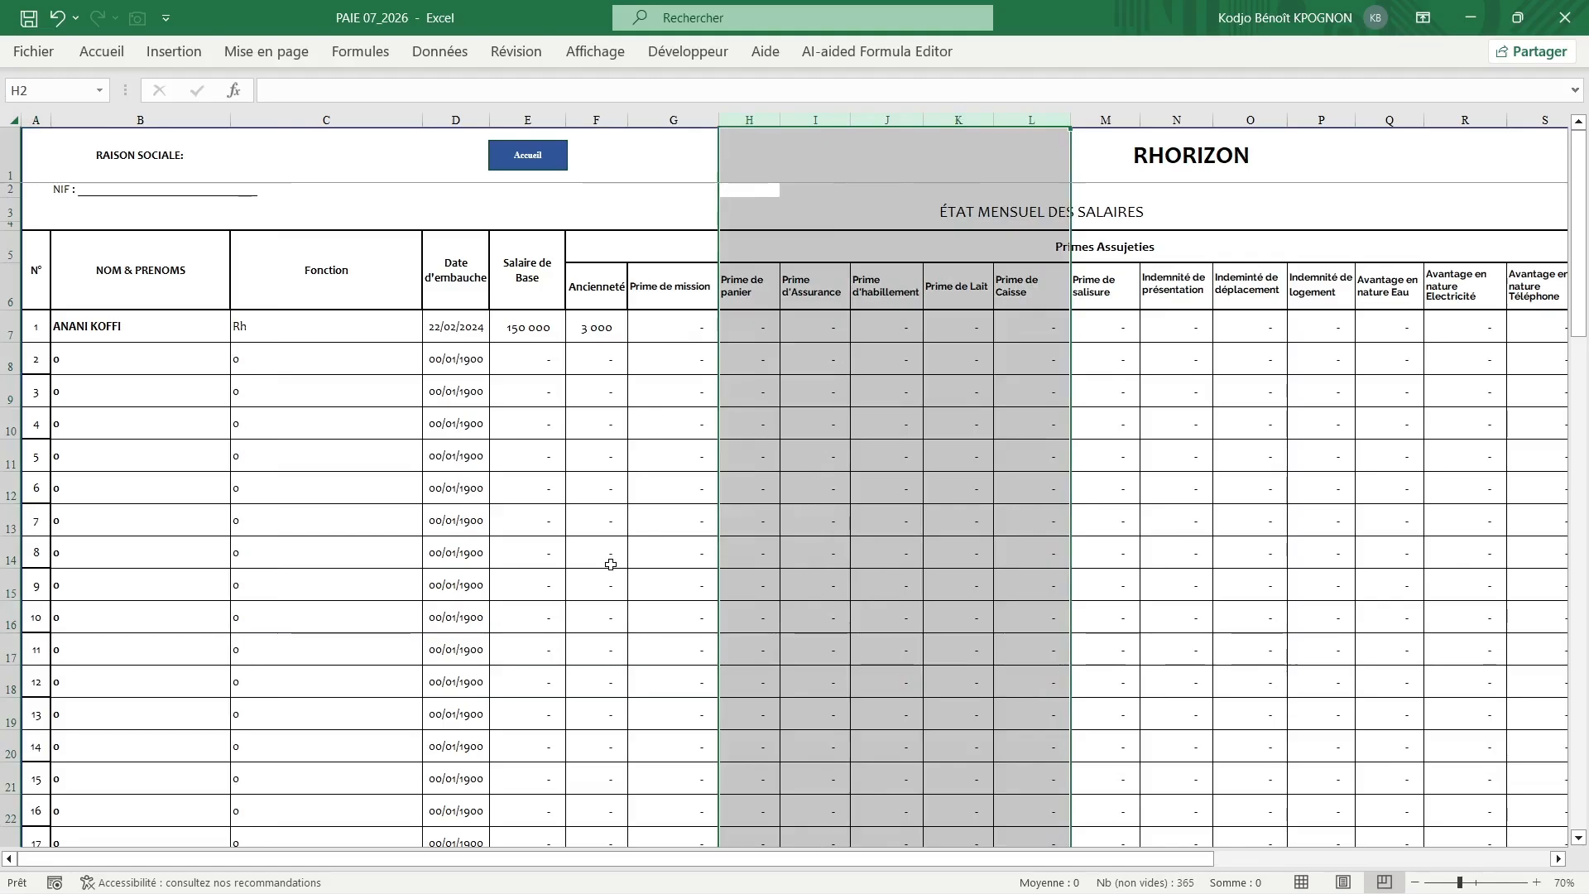
click(744, 285)
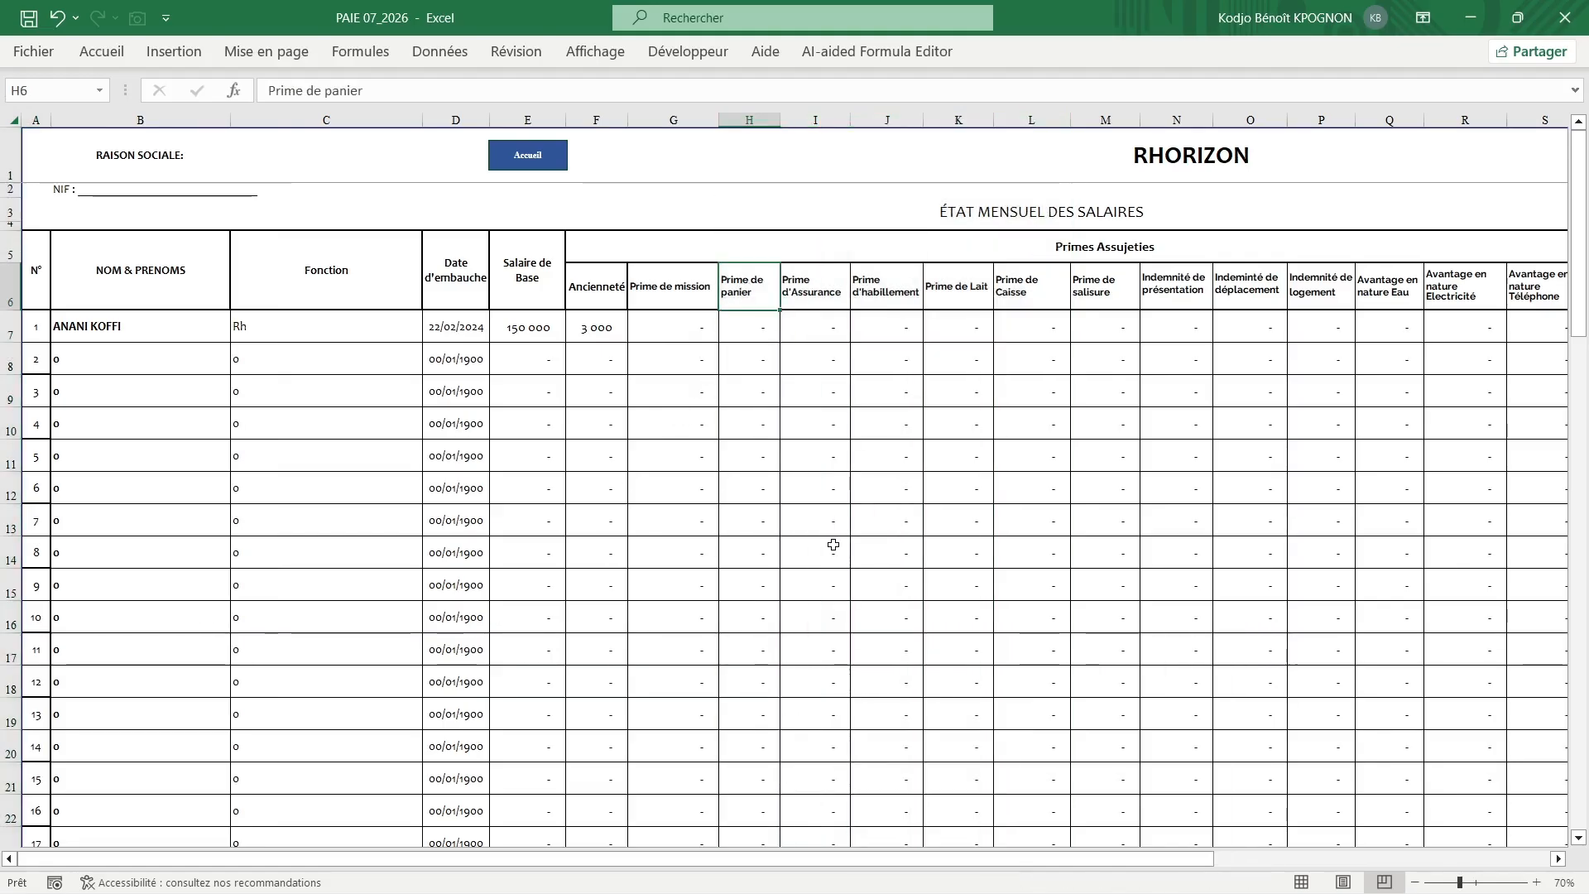
- Highlight rows 65 to 77 just above the salary statement's TOTAL row and look back up the employee rows
scroll(833, 545, down, 15)
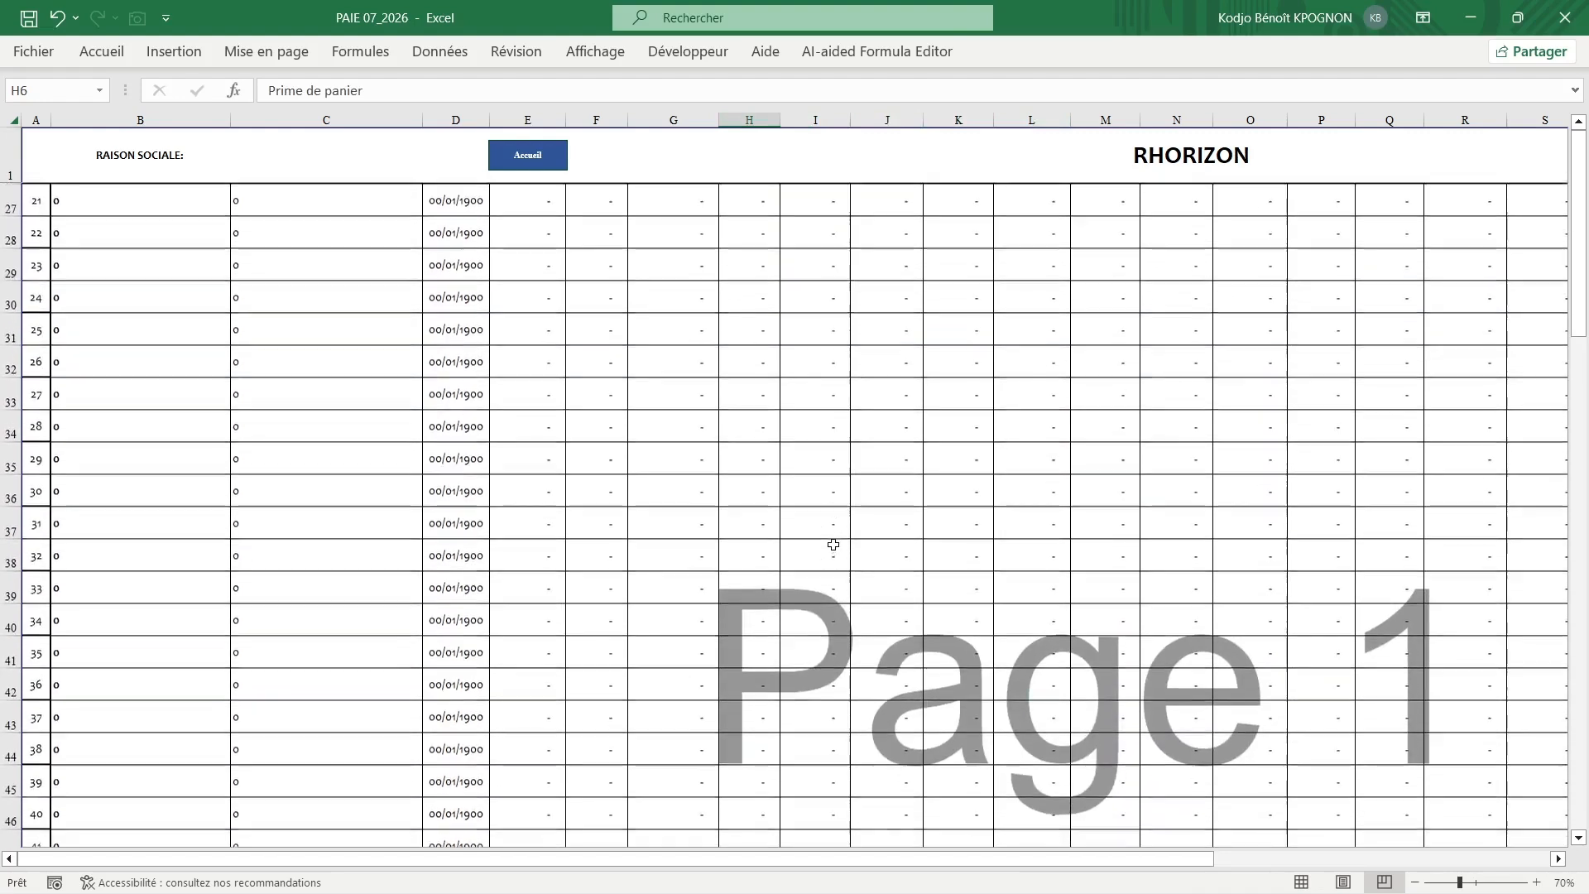
scroll(833, 545, down, 6)
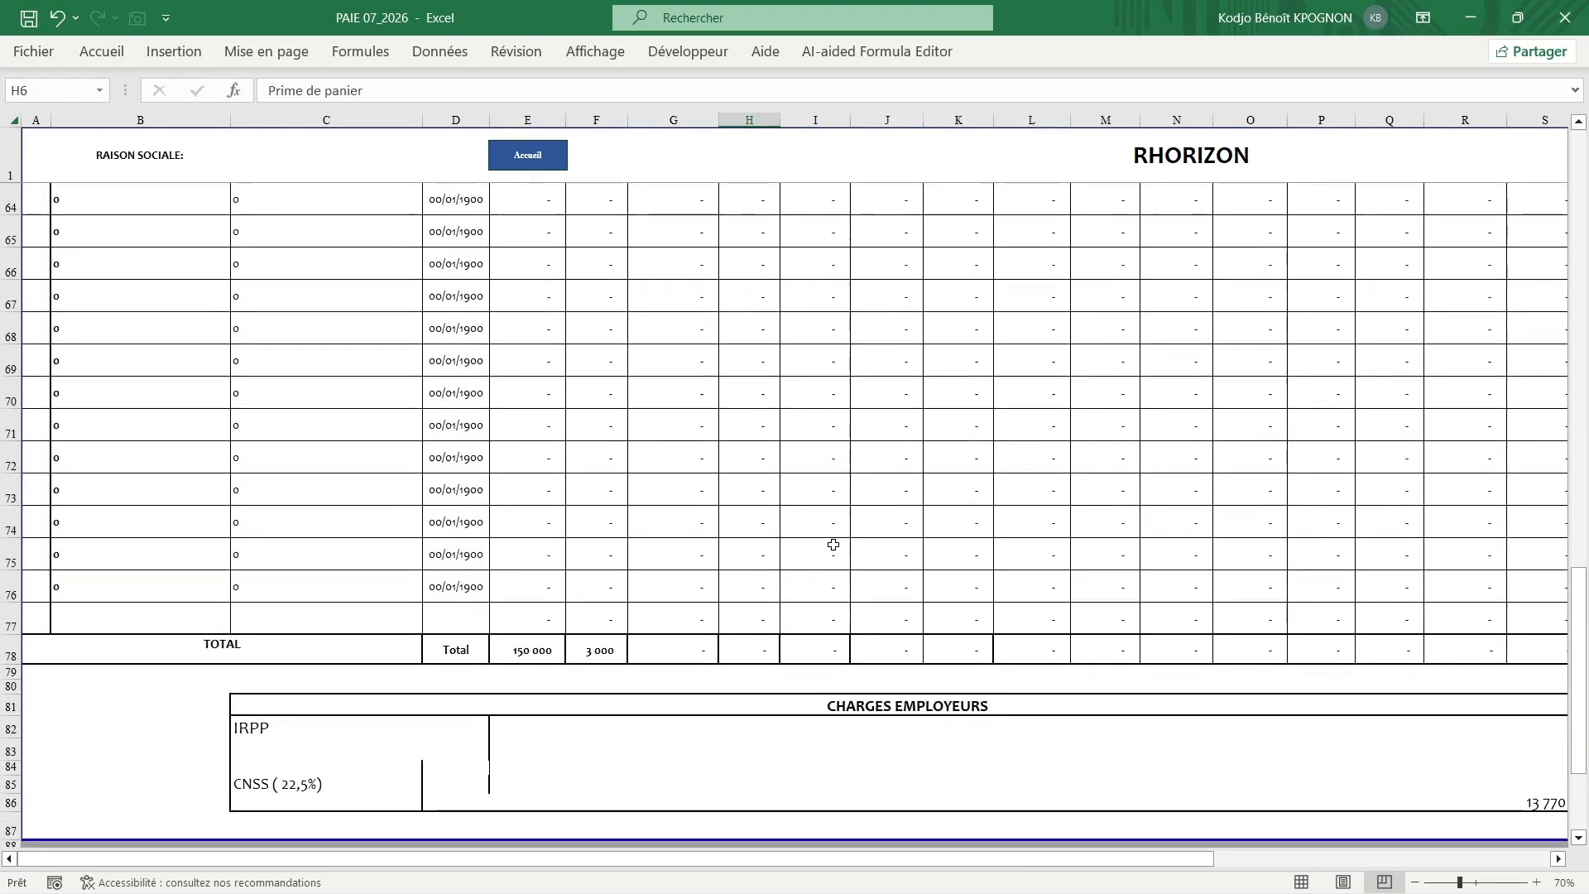
drag(3, 240, 4, 614)
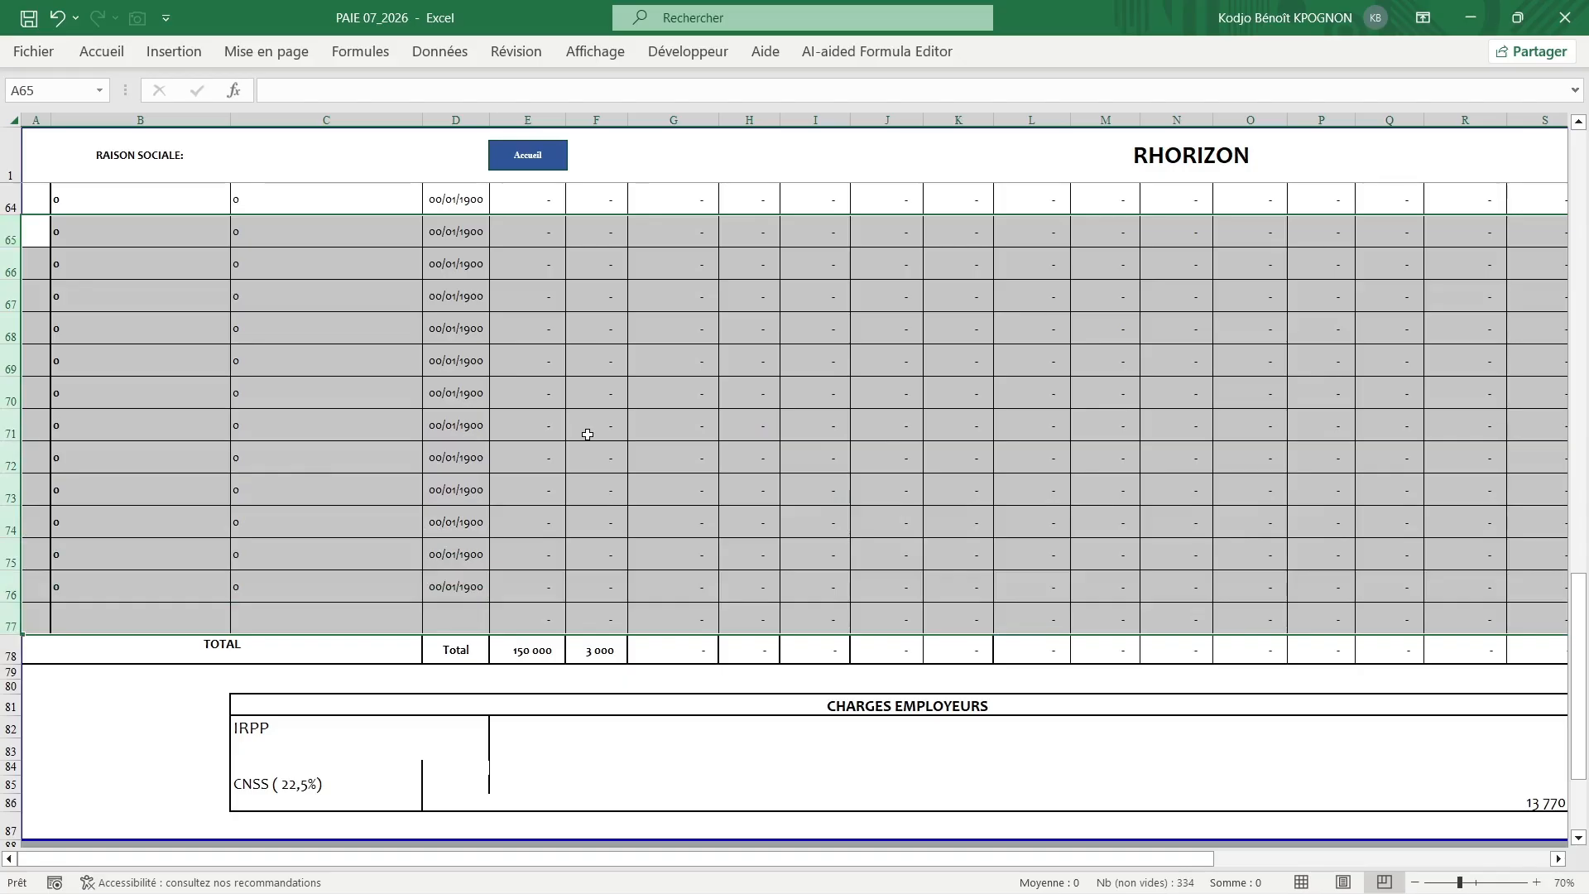
scroll(585, 433, up, 3)
scroll(587, 435, up, 10)
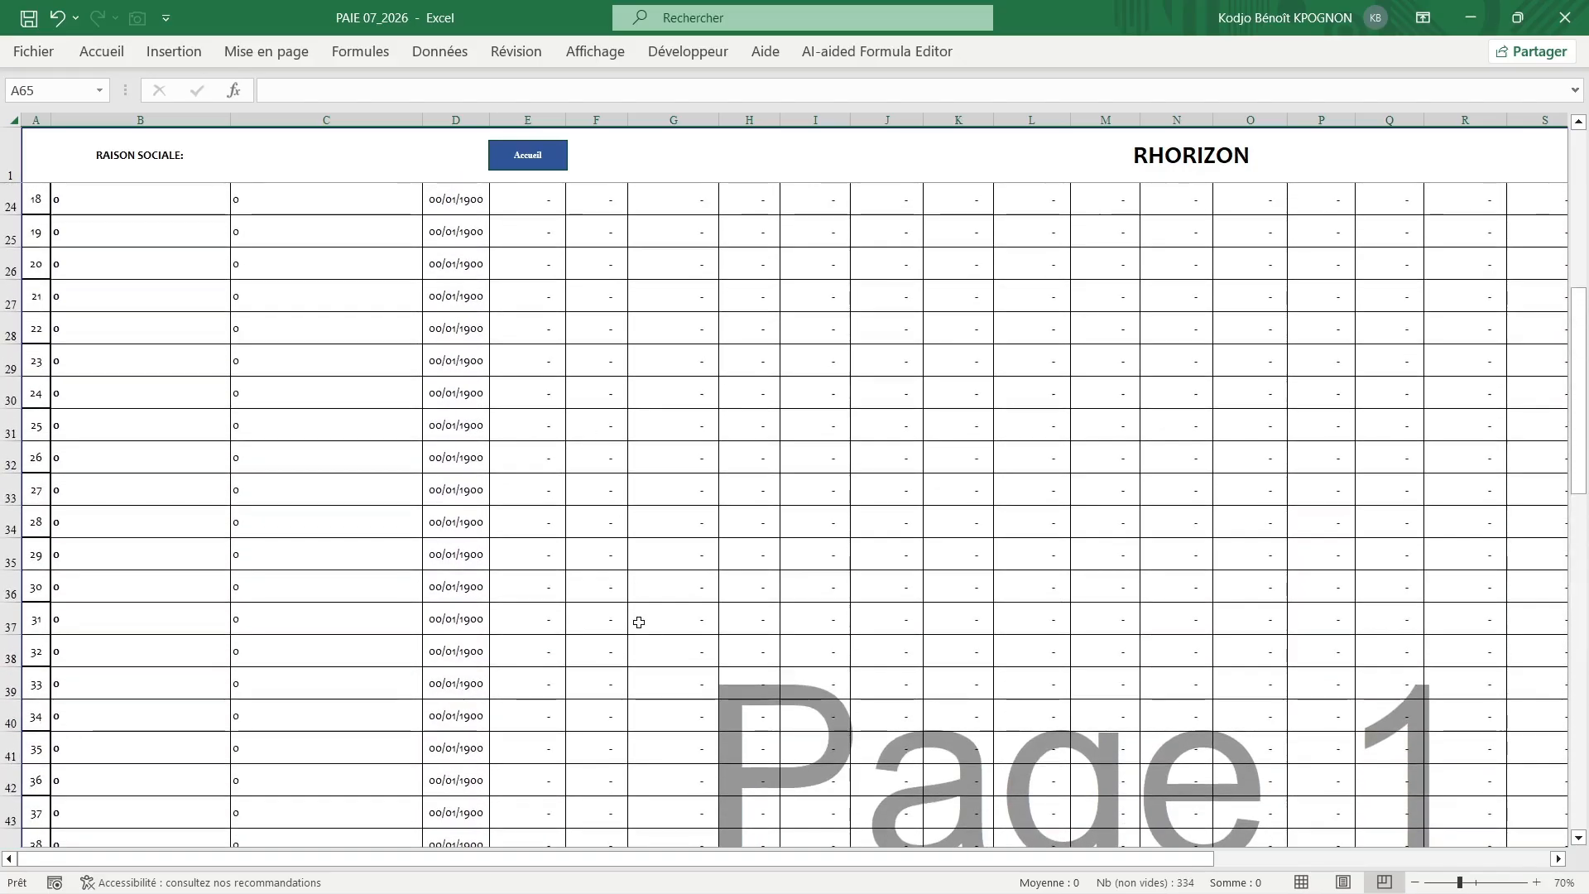
- Return to the workbook's home page, open the main menu and show the Listes options
click(536, 166)
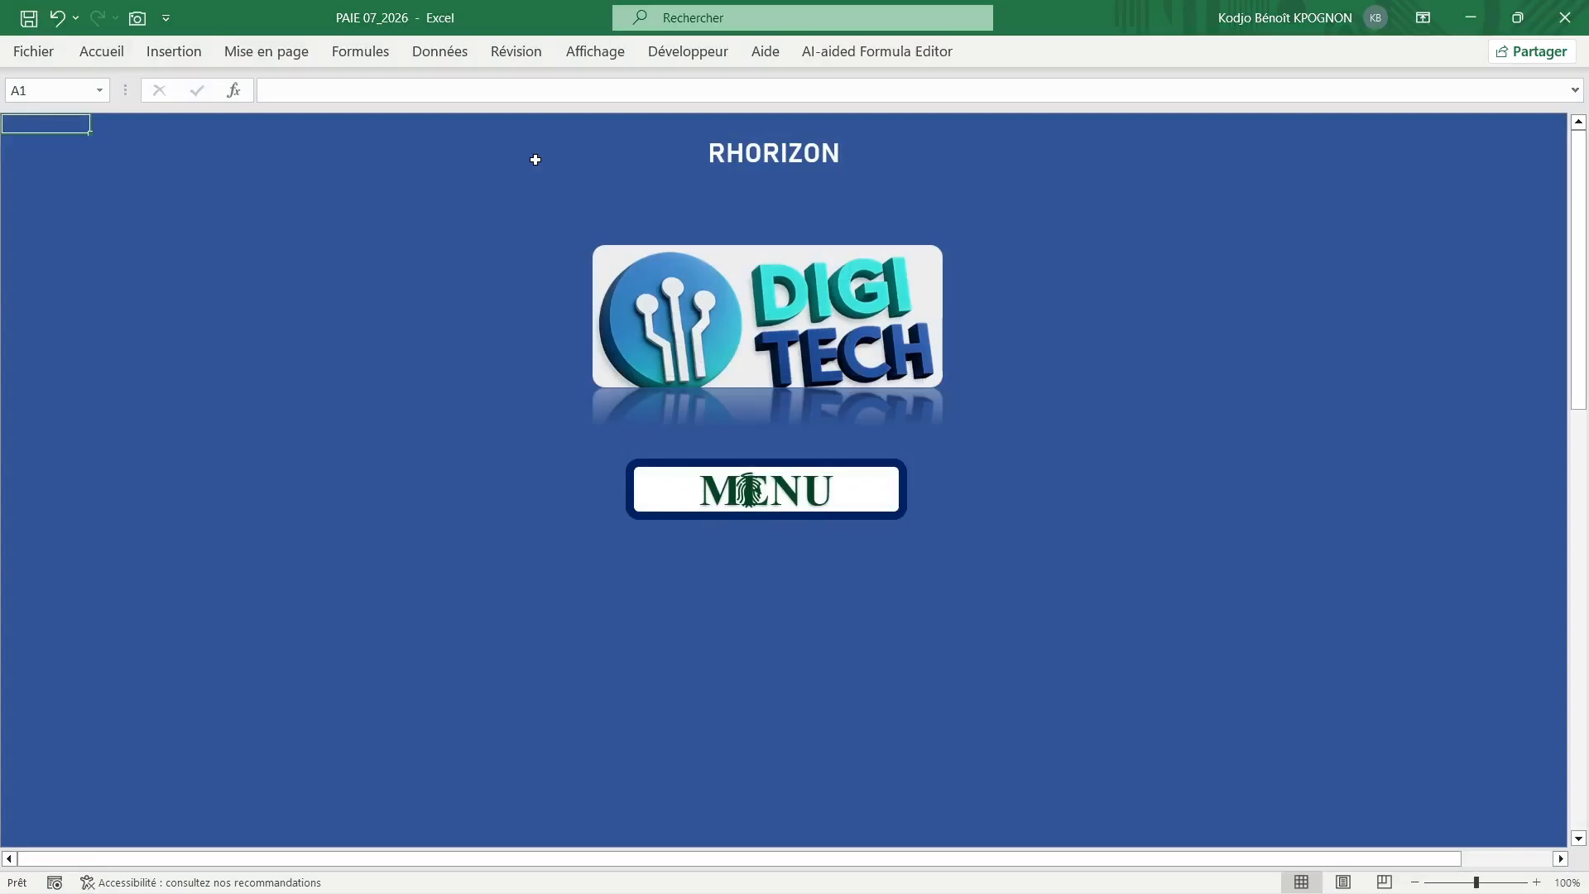
click(750, 492)
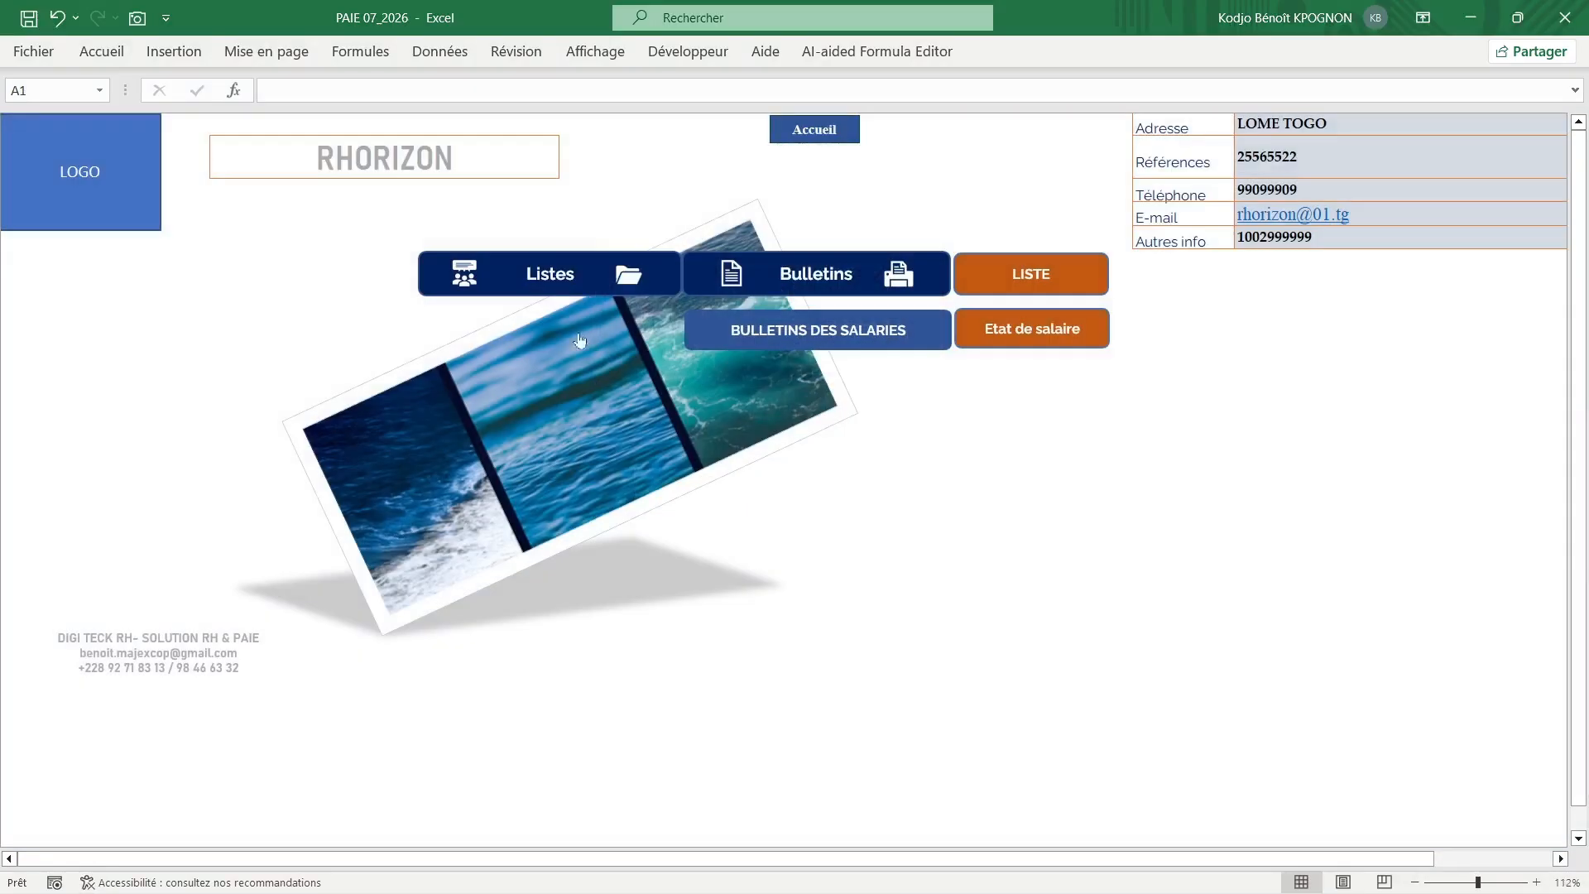
click(523, 286)
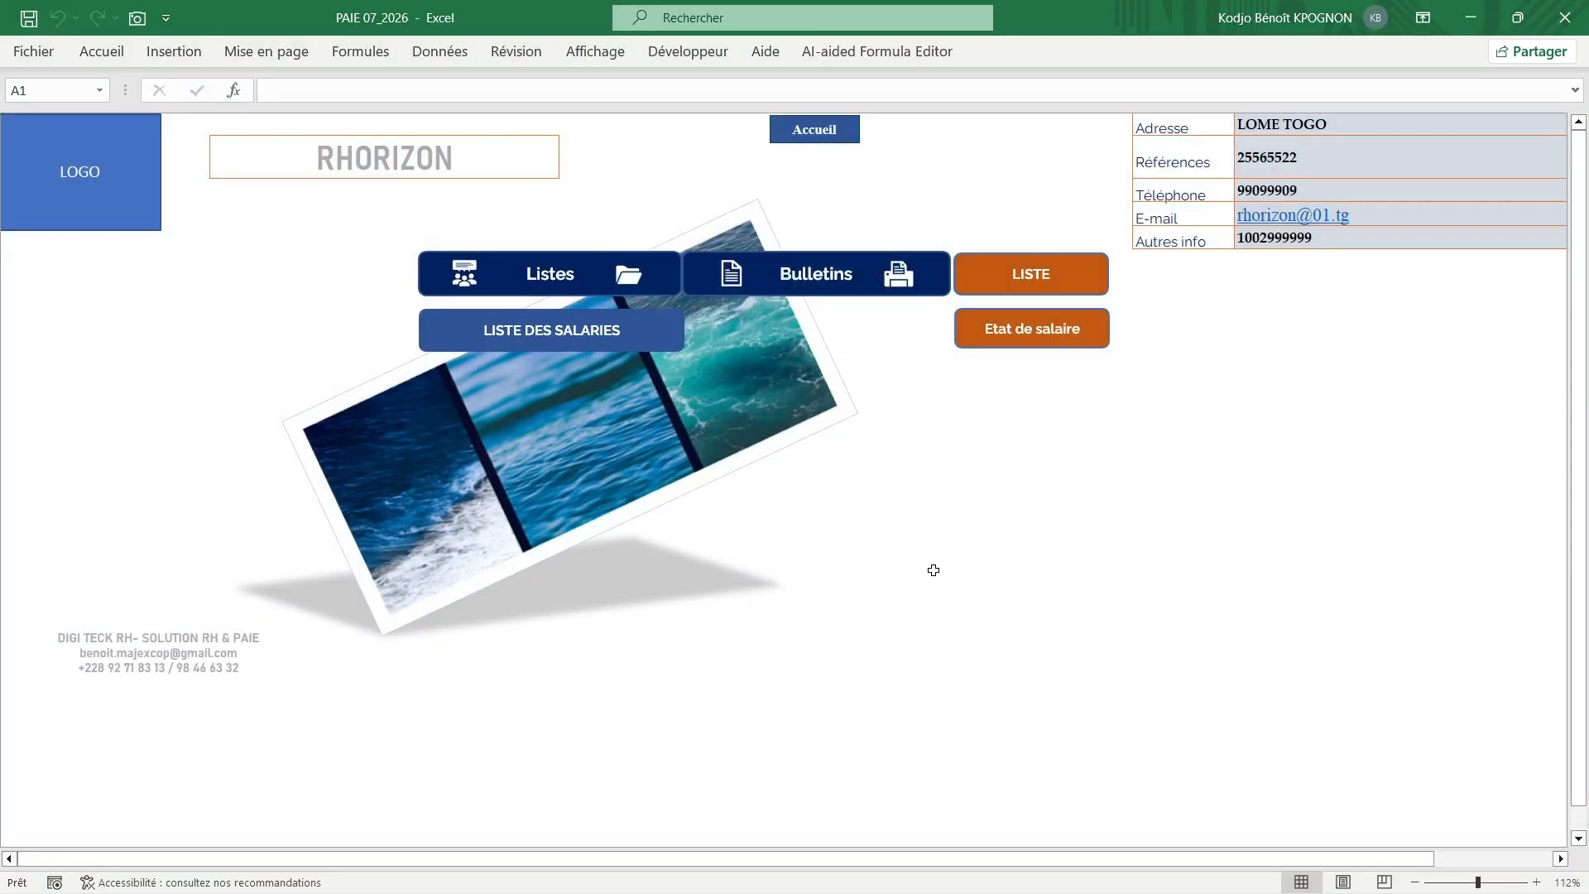